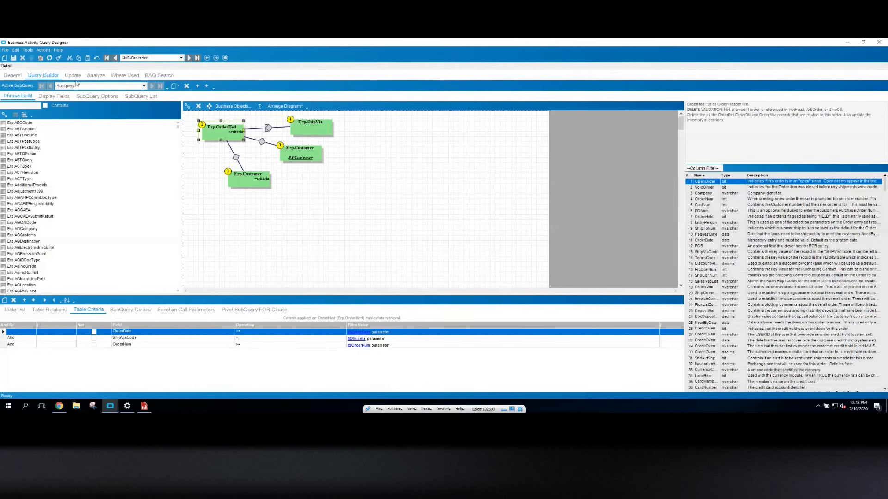
Review the KMT-OrderHed query's parameter definitions for OrderNum, OrderDate, CustomerList and ShipVia, then close them
click(43, 50)
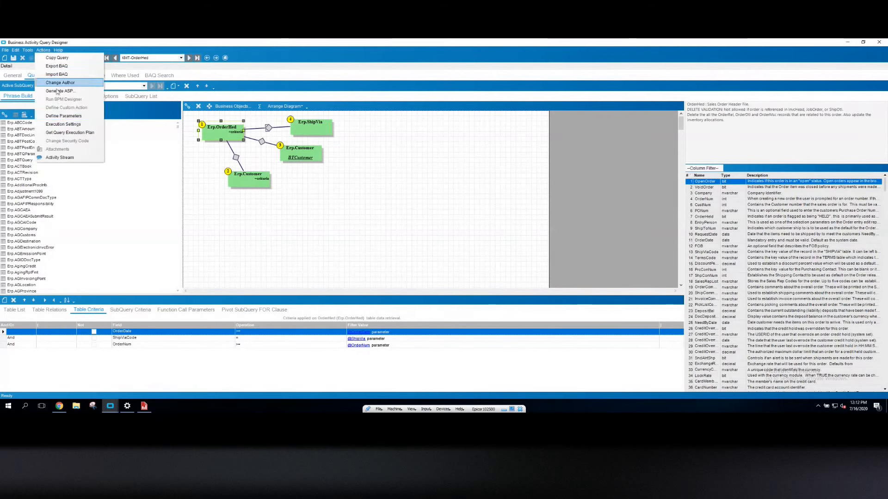
click(63, 116)
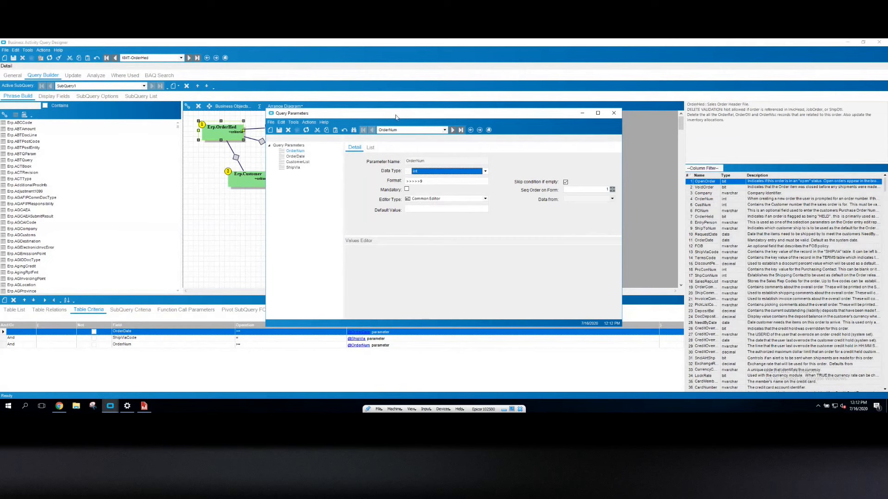
drag(395, 116, 194, 87)
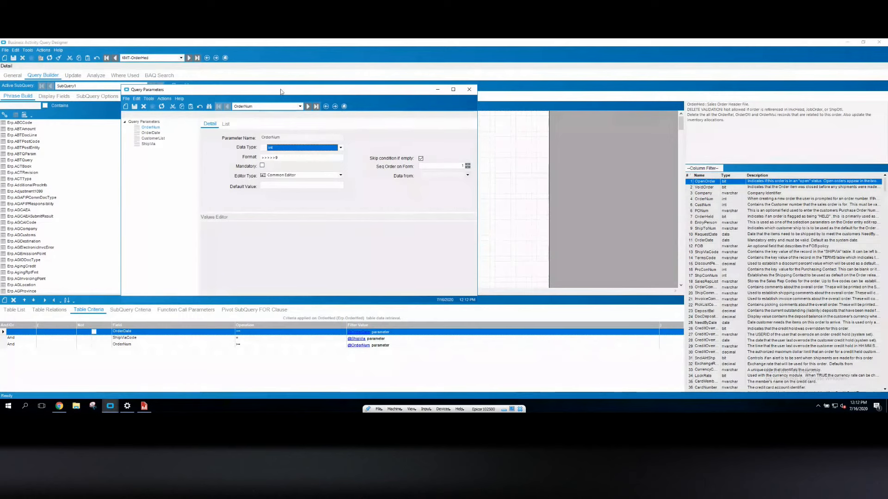
mouse_move(281, 91)
mouse_down()
mouse_move(451, 125)
mouse_move(456, 87)
mouse_move(268, 86)
mouse_up()
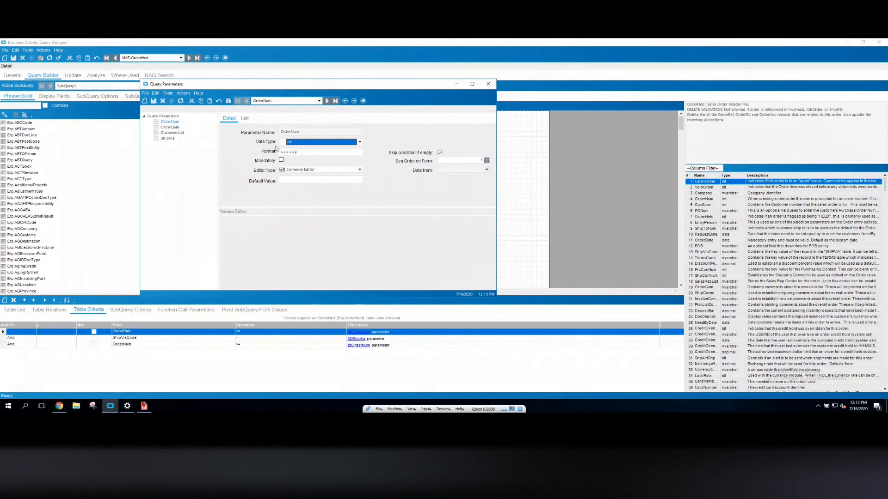
click(171, 127)
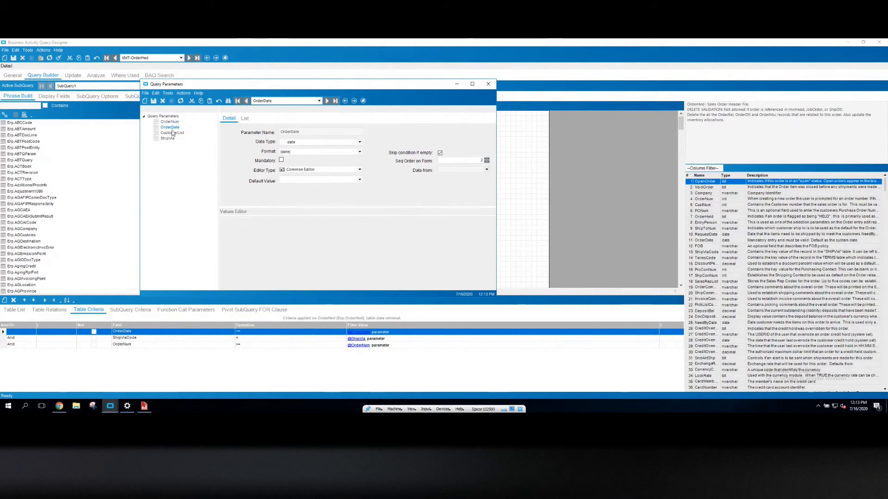
click(173, 133)
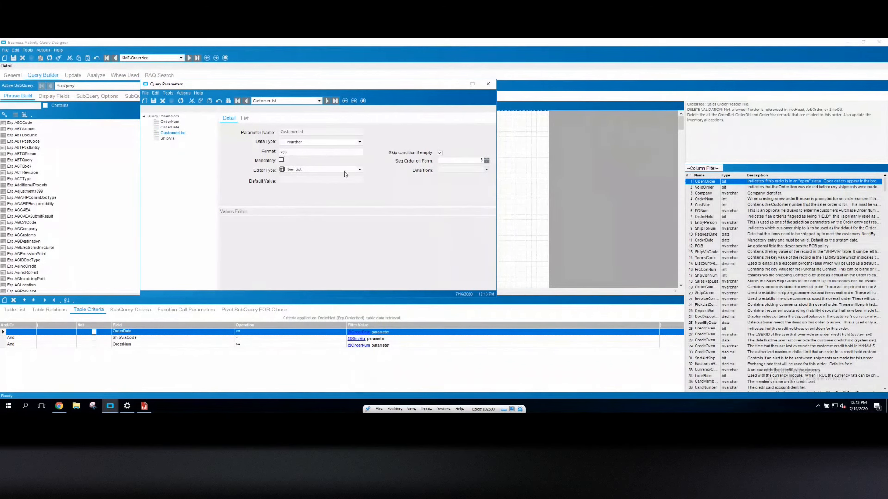
click(167, 138)
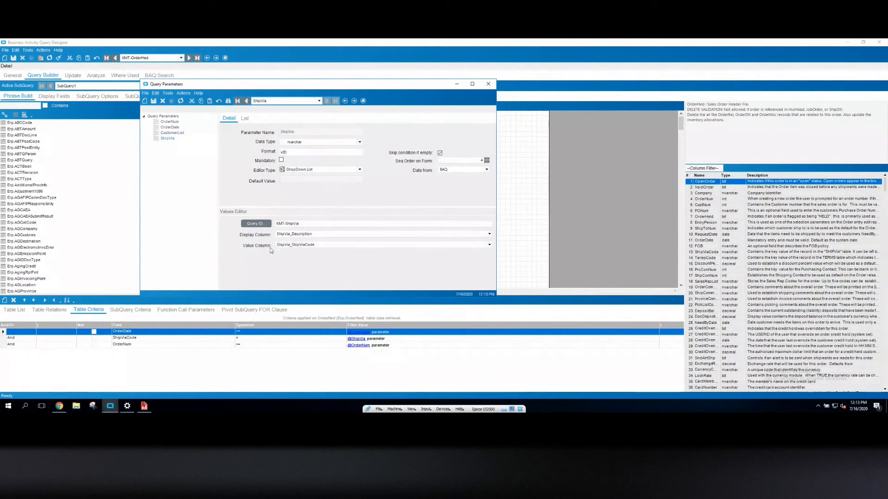
click(307, 225)
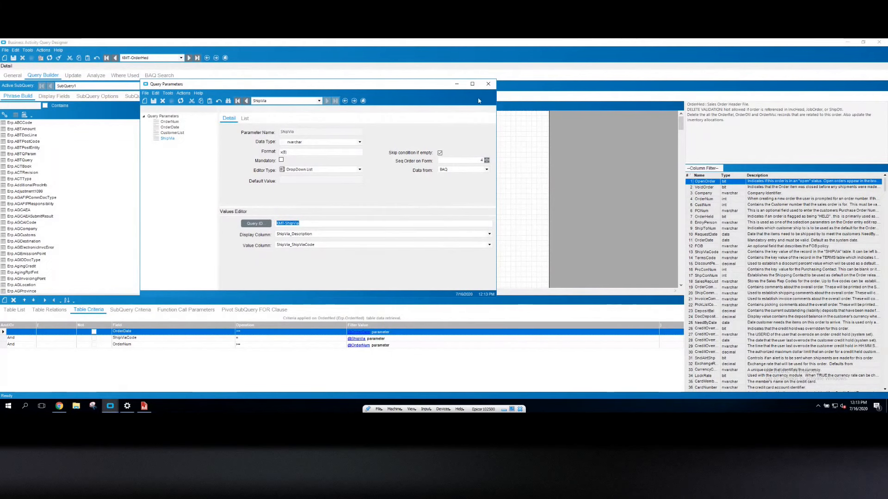
click(489, 84)
Start a query test and enter order number 5000 and order date 05/01/2018 as parameters
click(96, 75)
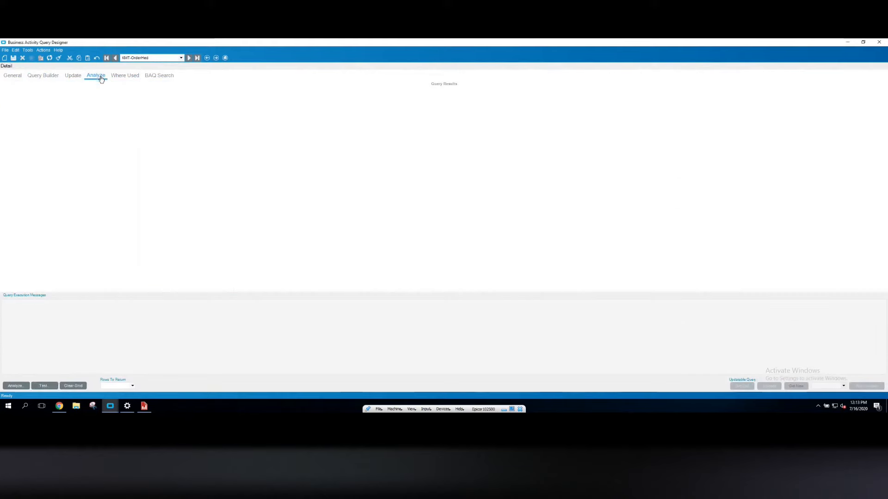
click(50, 384)
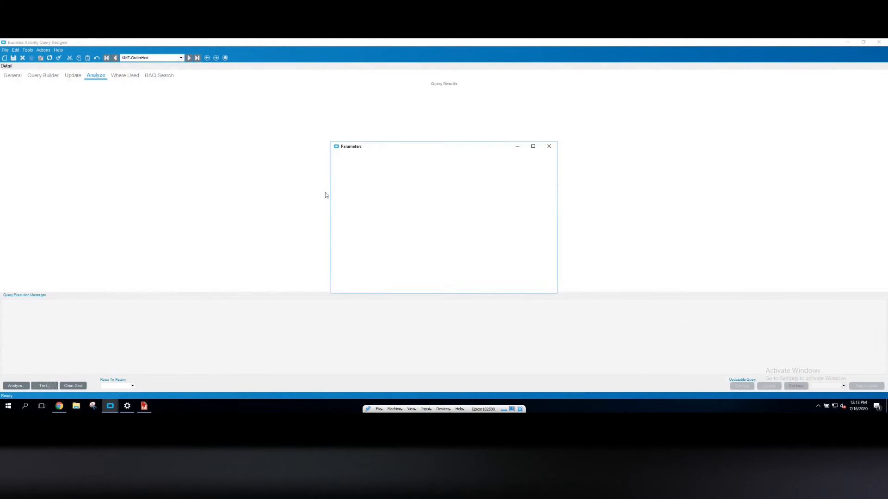
click(415, 190)
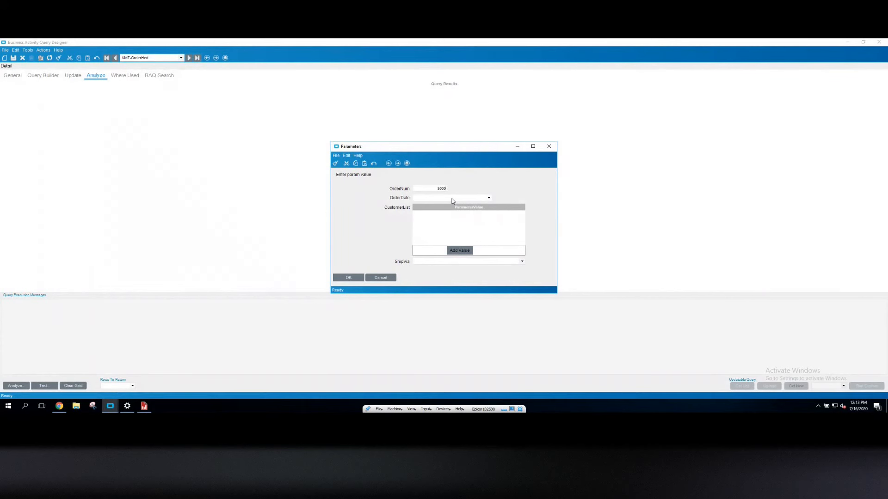
click(452, 198)
text(05/__/____)
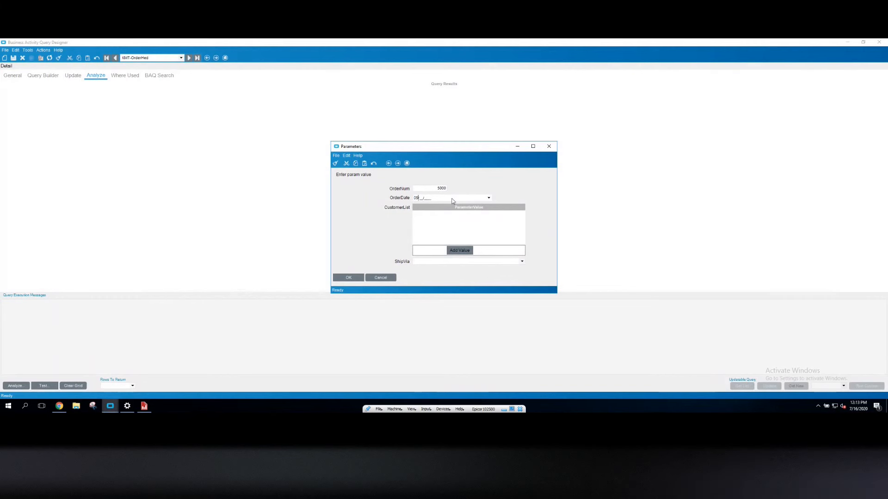
text(01)
text(2018)
Choose UPS Ground as the ShipVia parameter and run the test
click(423, 263)
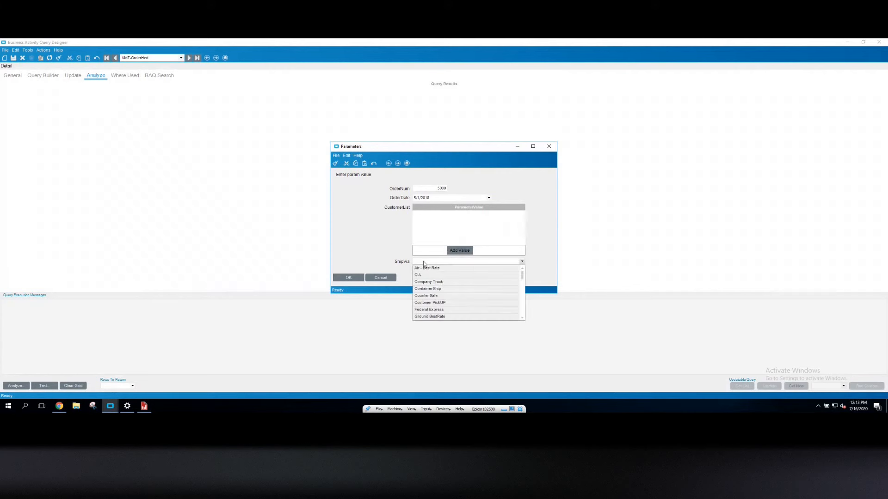
drag(524, 278, 523, 297)
click(439, 296)
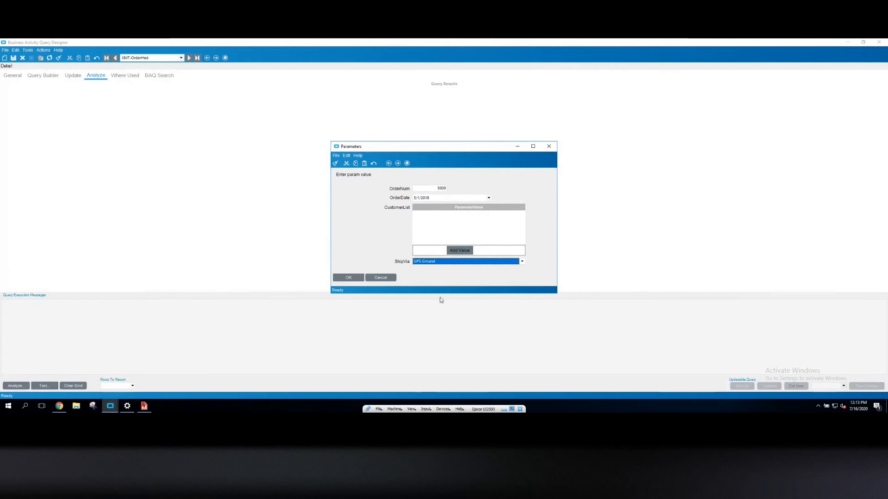
click(354, 279)
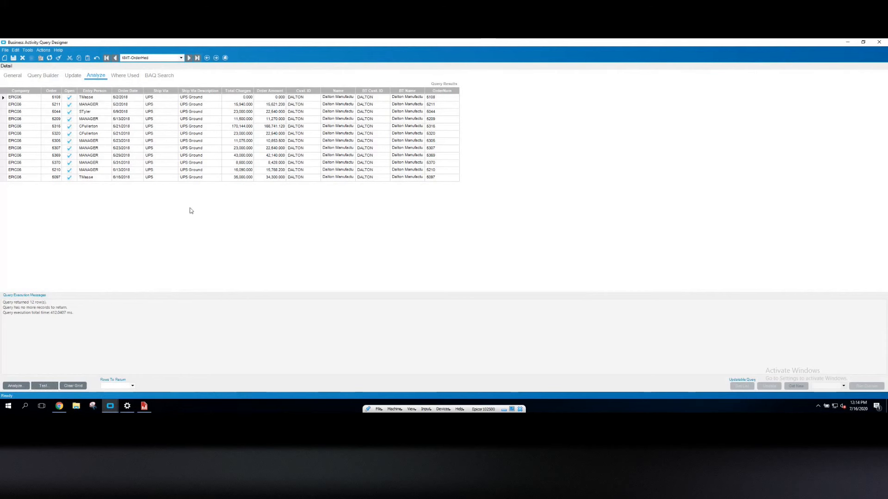
Rerun the test with the order date changed to 01/01/2018
click(45, 386)
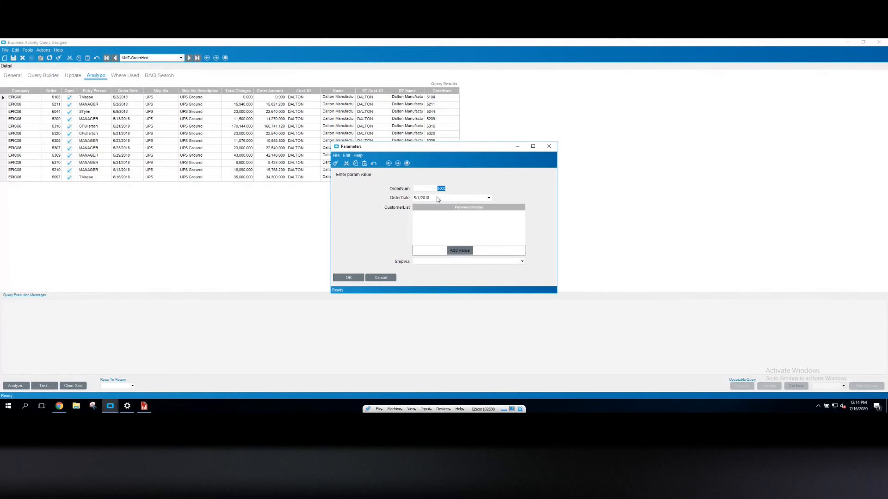
click(438, 198)
text(0101)
key(Return)
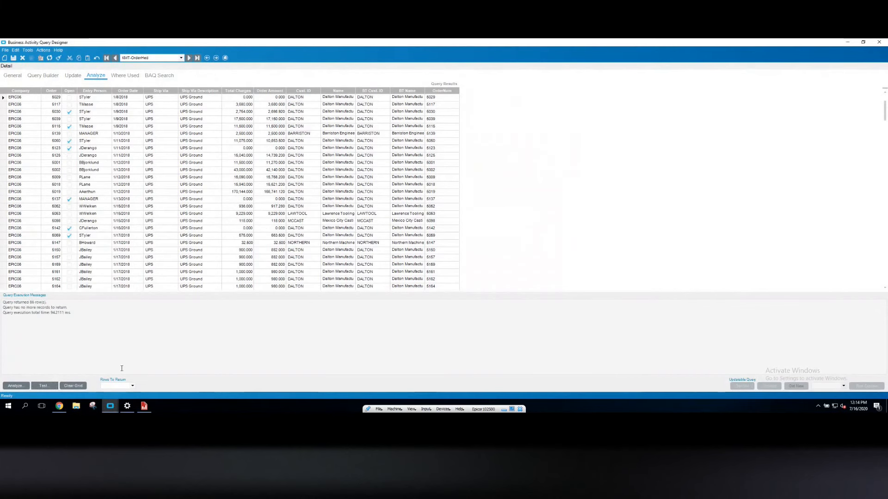
Open the KMT-OrderDtl query and examine its query phrase and the OrderDtl table criteria
click(181, 58)
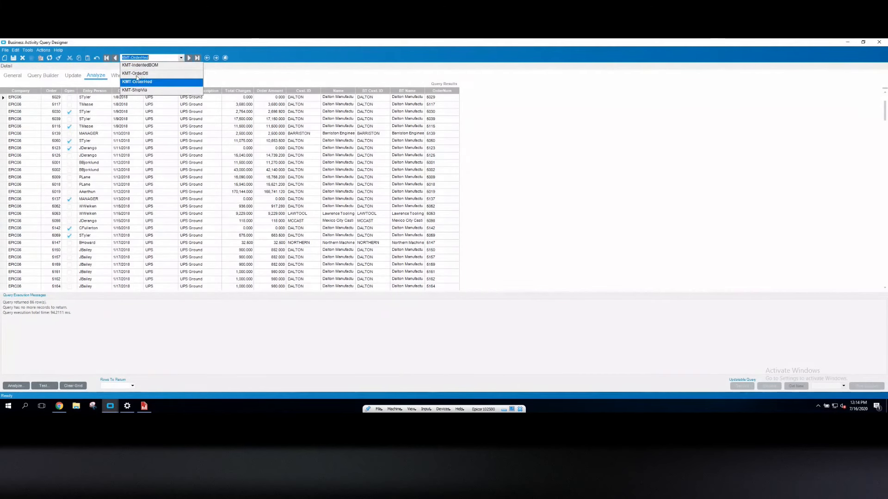
click(136, 73)
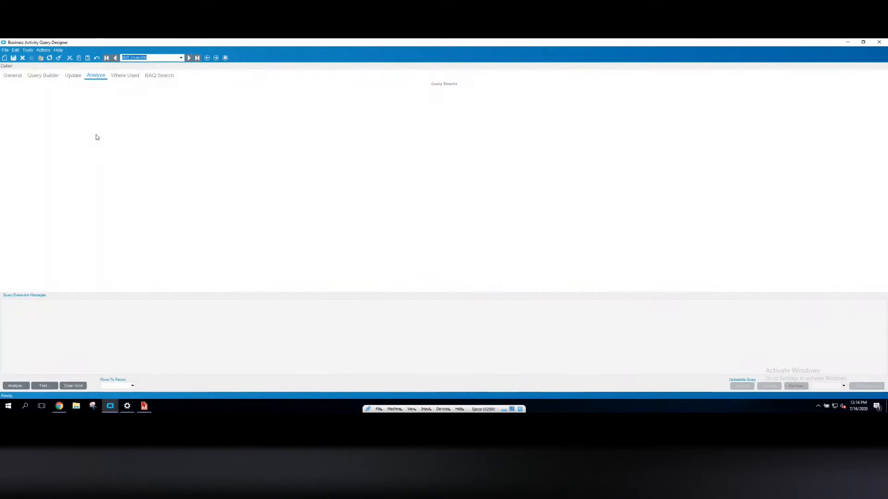
click(12, 76)
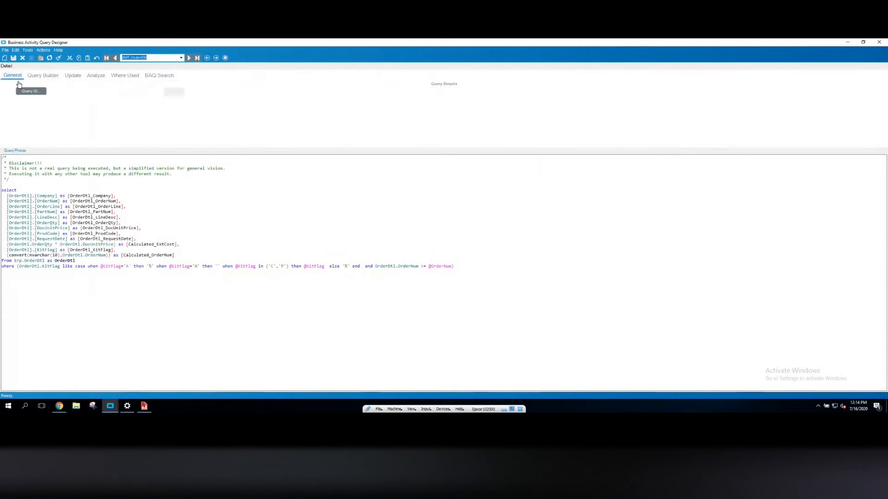
click(43, 75)
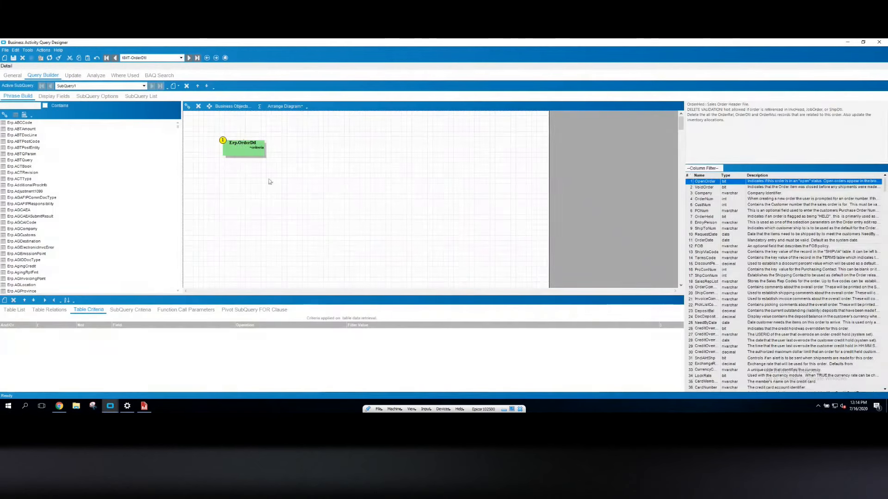
click(250, 147)
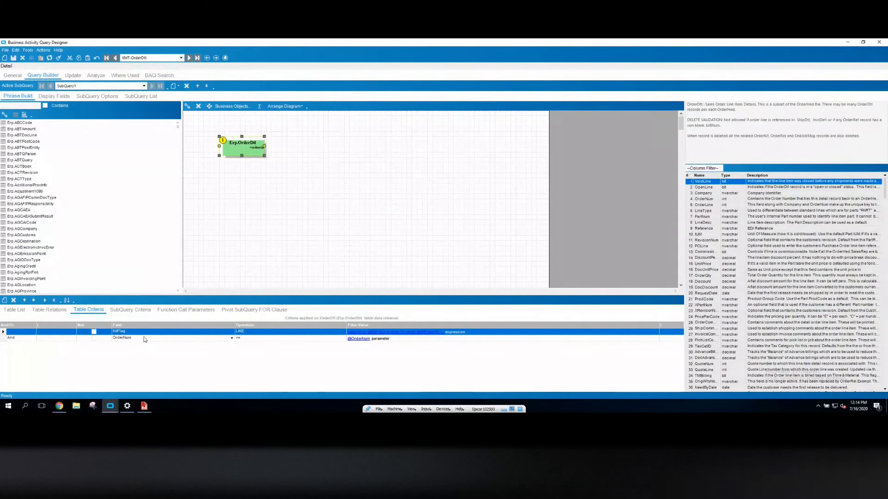
Review the KMT-OrderDtl parameter definitions, including the KitFlag values, then close them
click(43, 50)
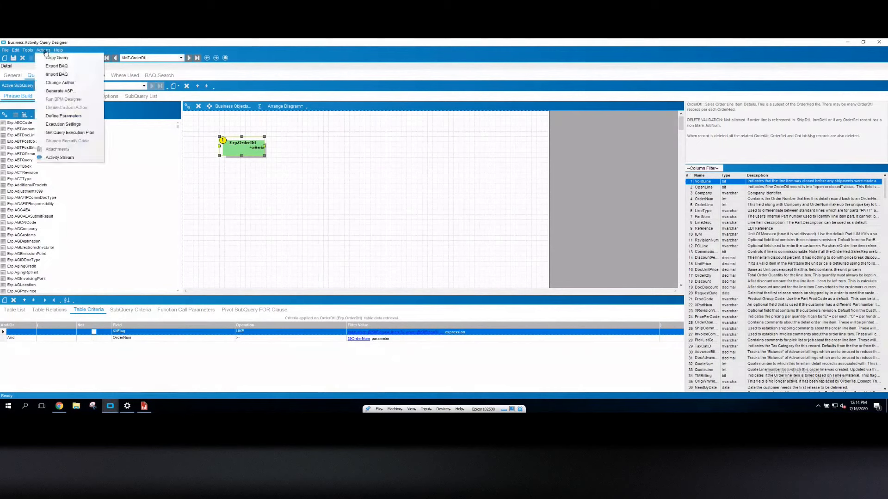
click(63, 116)
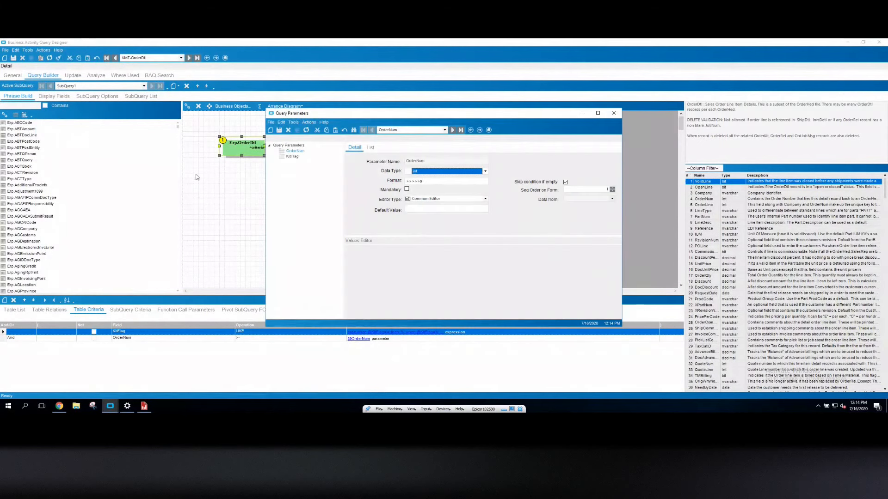
click(294, 157)
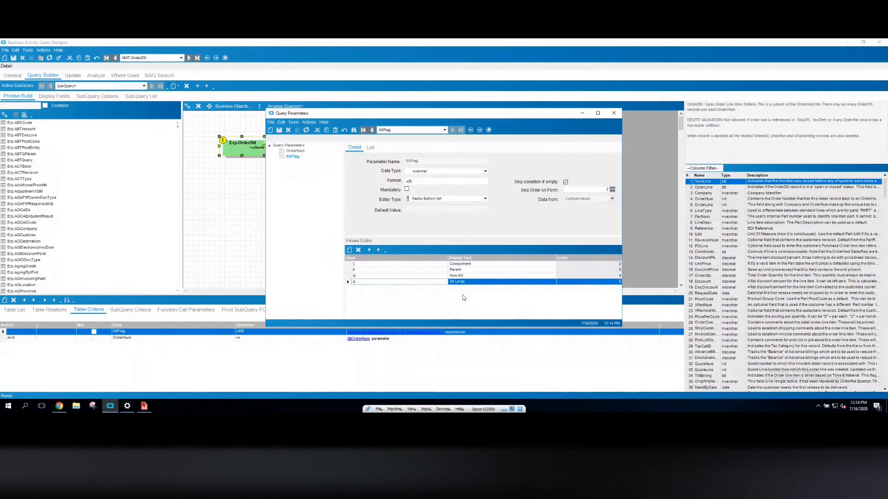
click(613, 114)
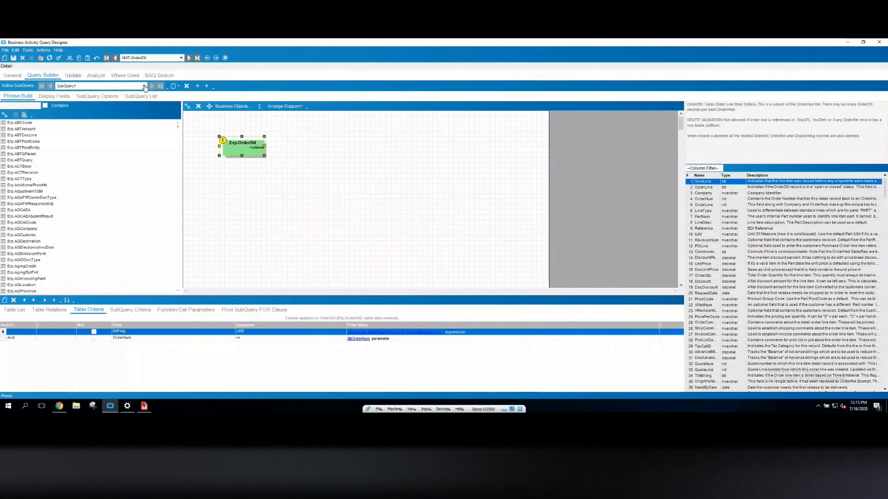
Open the KMT-IndentedBOM query and review its PartNum and EffectiveDate parameter definitions
click(181, 58)
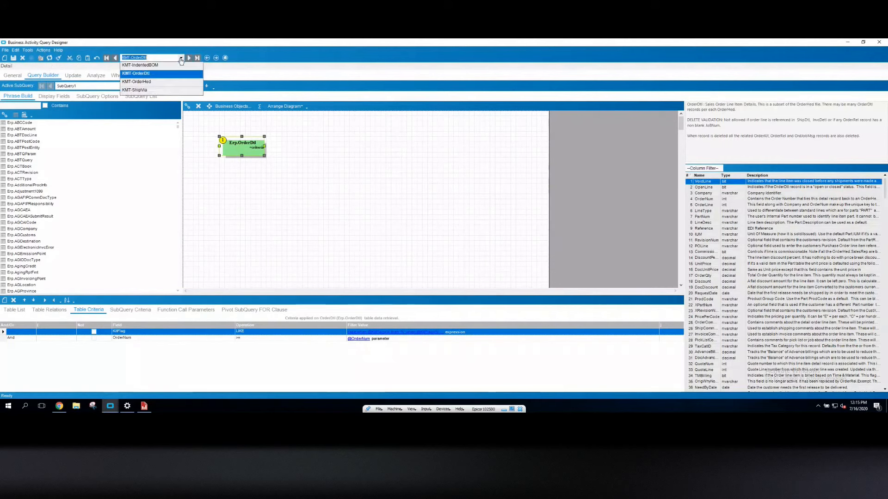
click(143, 67)
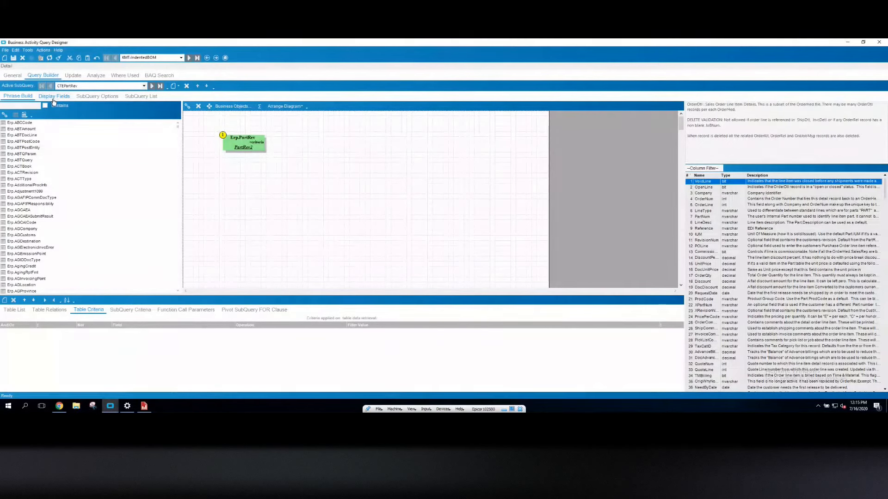
click(43, 50)
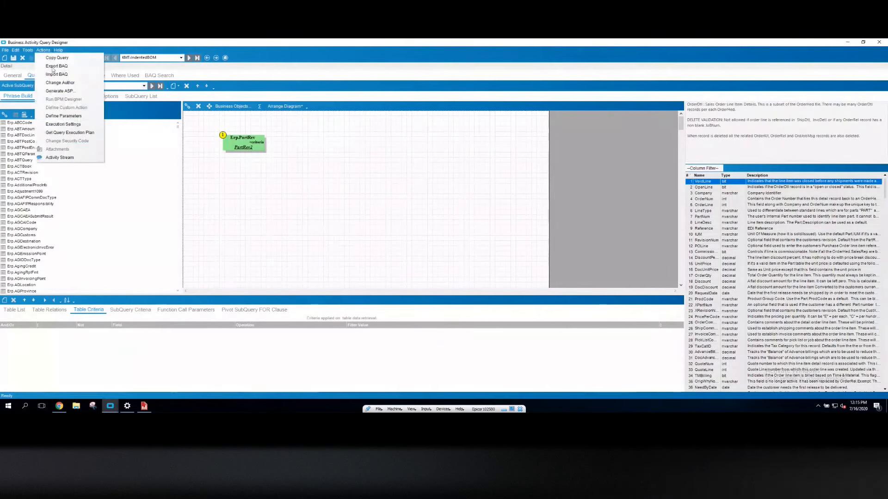
click(64, 117)
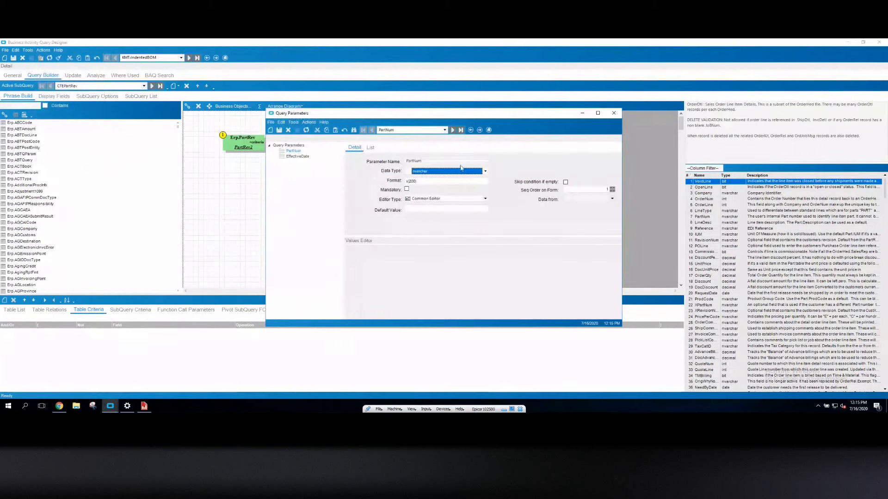
click(425, 161)
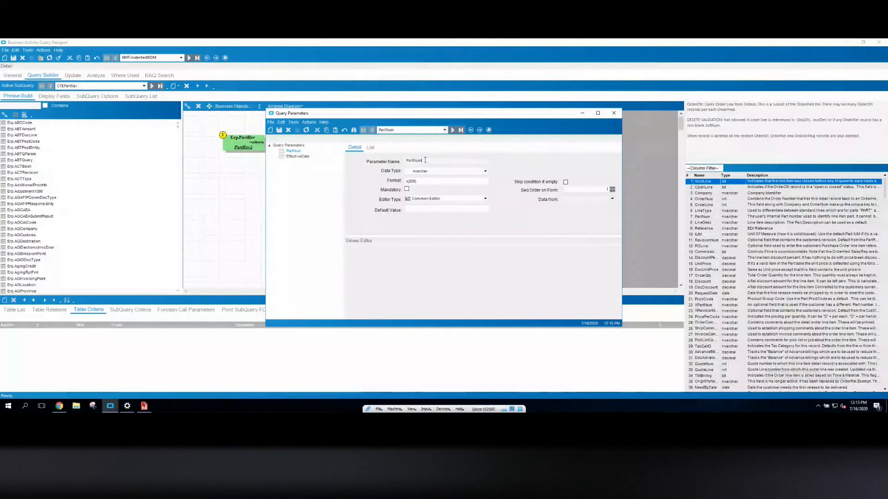
click(616, 116)
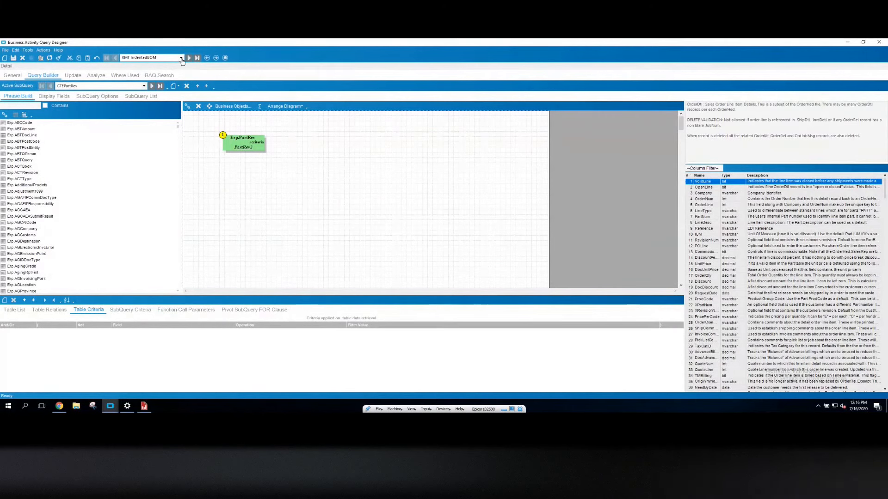
Minimize the query designer and open Report Data Definition from the Epicor home screen
click(848, 45)
click(112, 405)
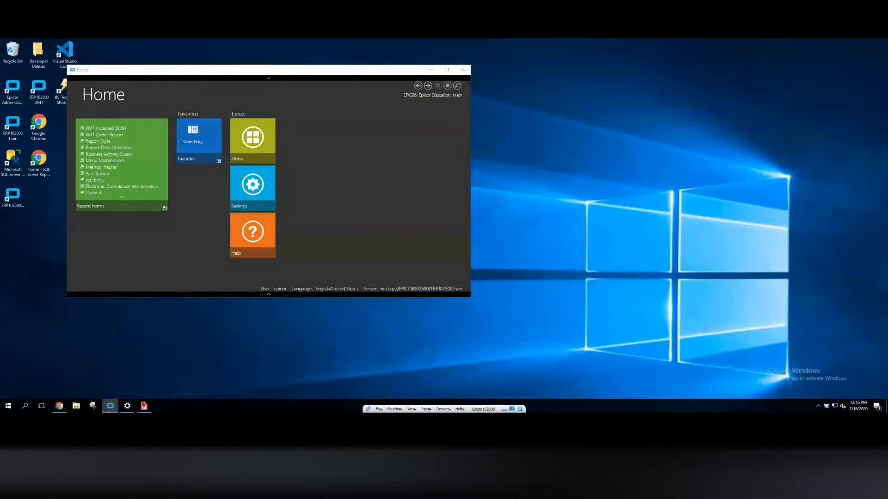
click(176, 390)
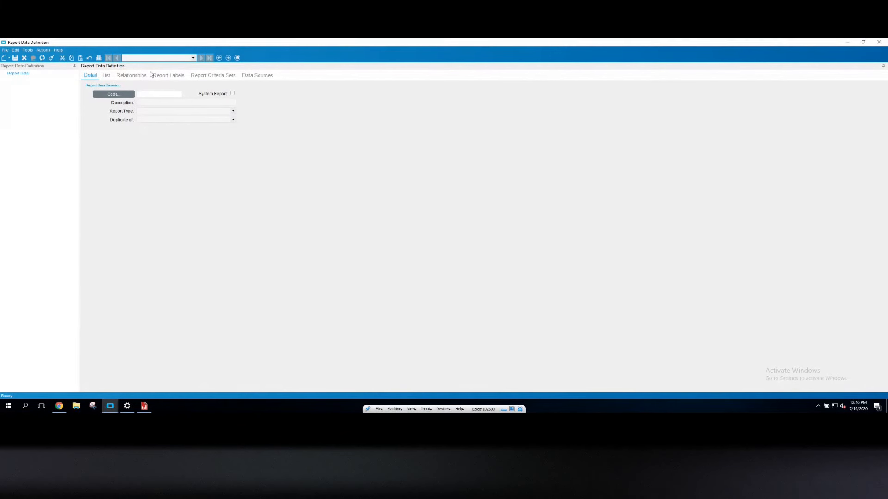
click(144, 97)
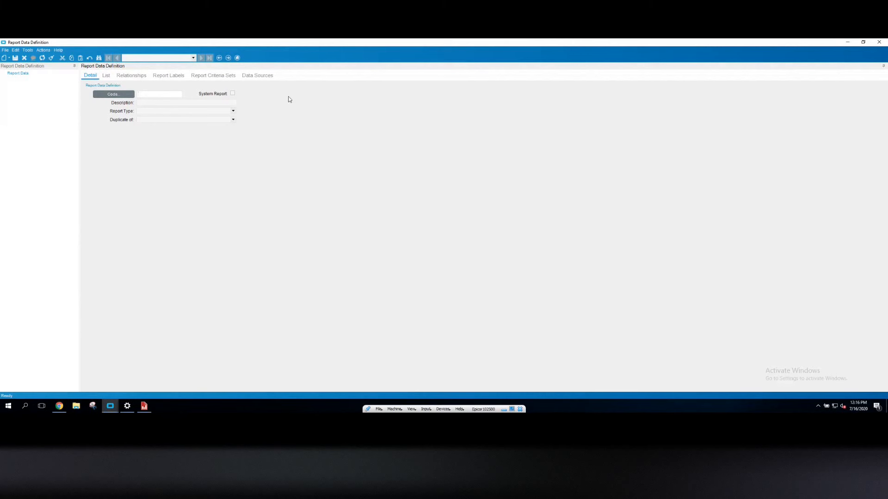
Open the existing KMT-Order report data definition, then clear the form
text(KMT-Order)
key(Tab)
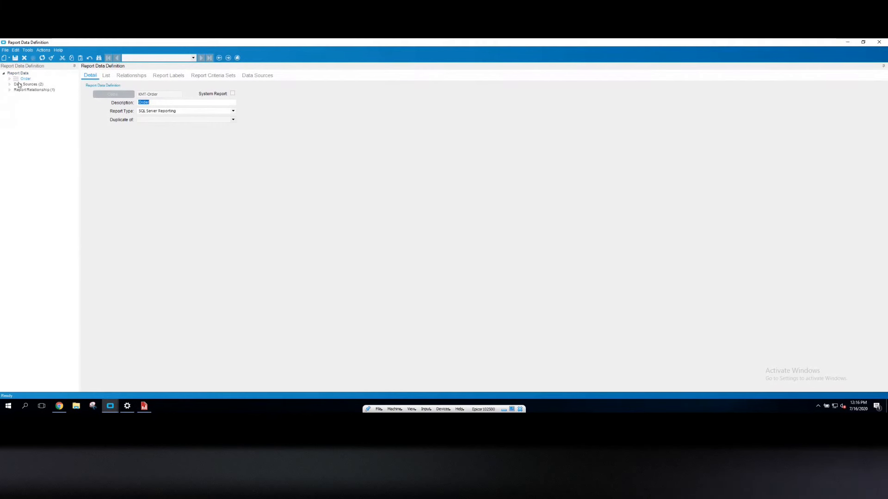
click(52, 58)
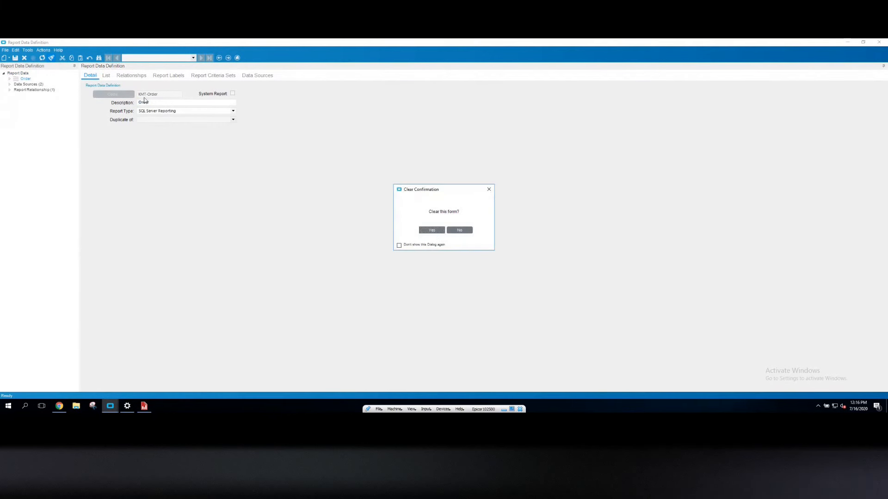
click(426, 234)
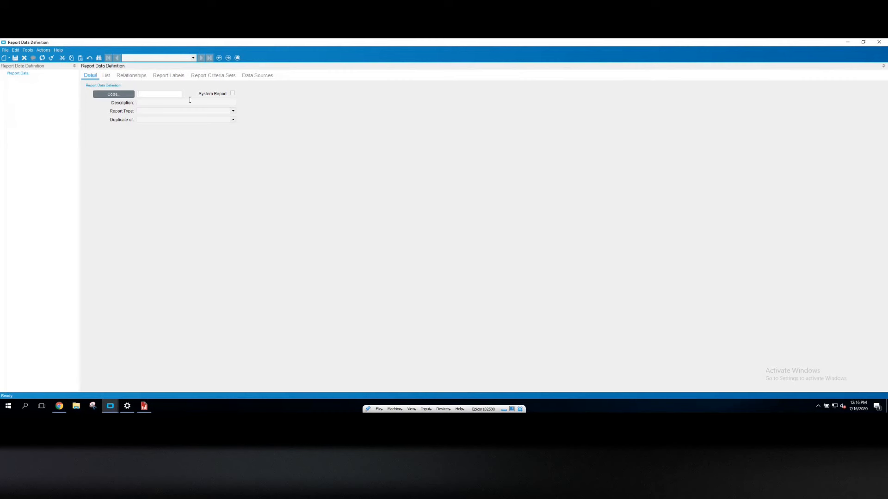
Create a new report data definition with the code DEMO-Order
text(DEMO-Order)
key(Tab)
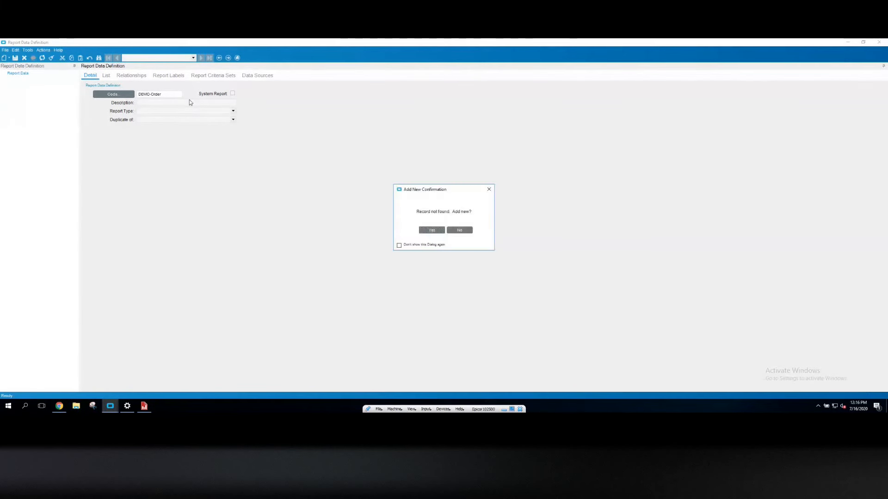
key(Return)
Describe the definition as Demo Order RDD, set its report type to SQL Server Reporting, and save it
text(Demo )
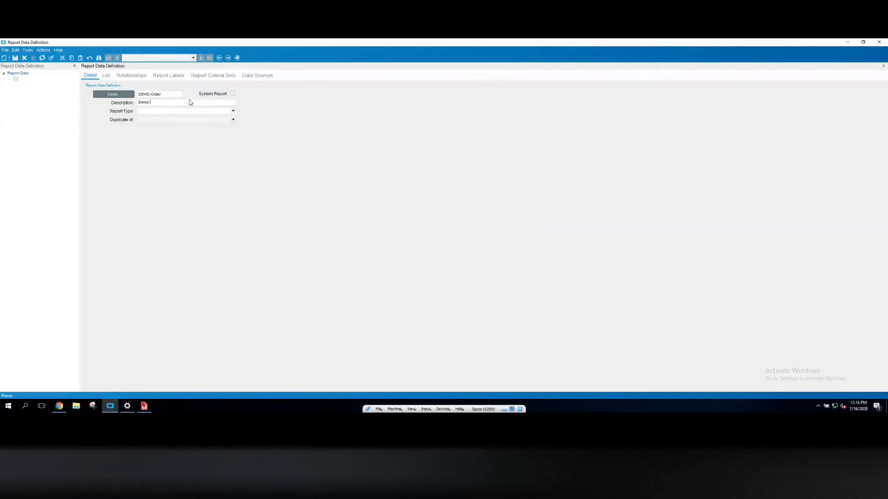
text(Order RDD)
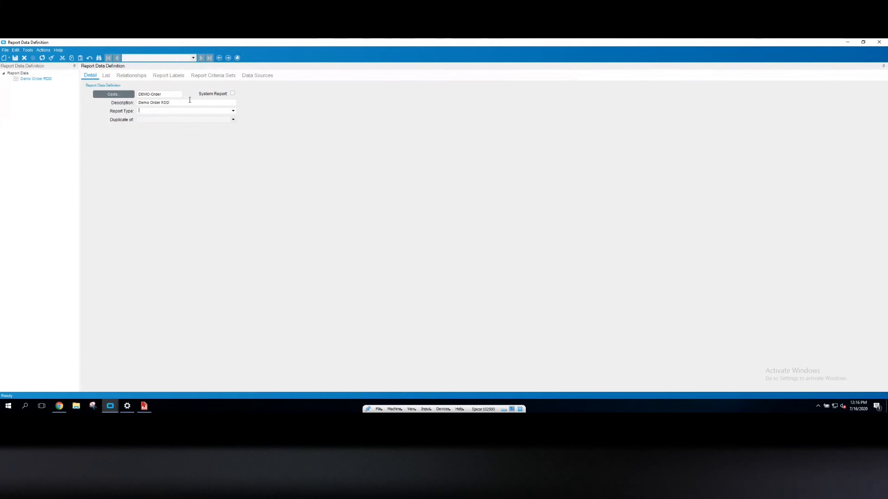
text(SQL Server Reporting)
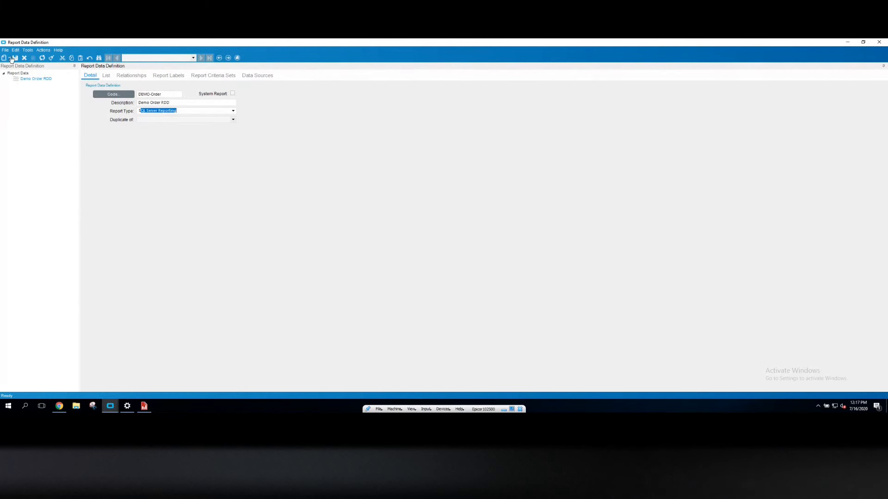
click(15, 58)
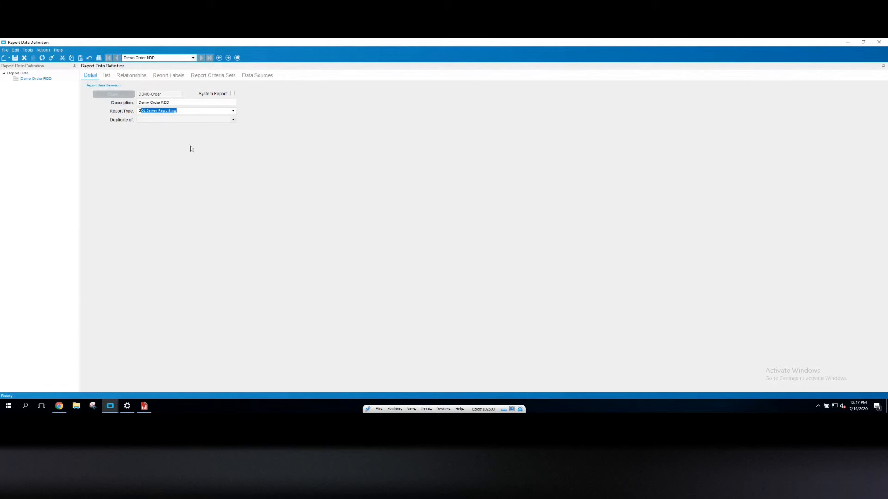
Add a new report BAQ data source using query KMT-OrderHed with sequence 10
click(8, 57)
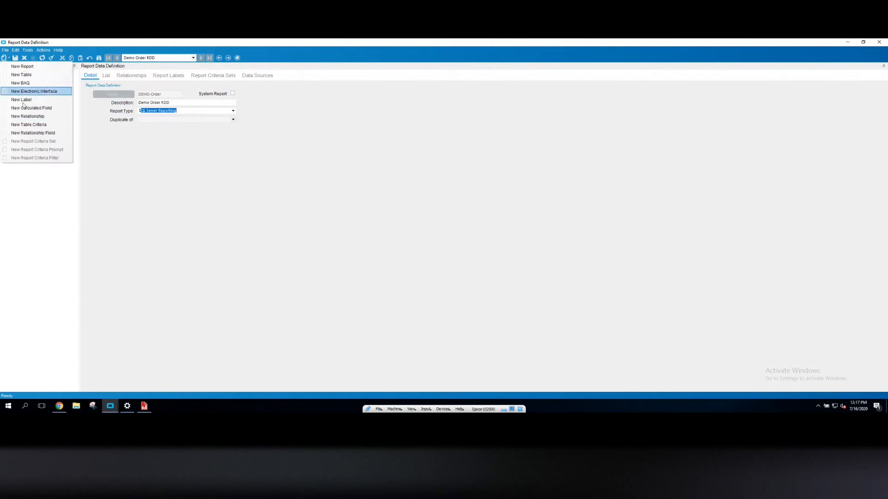
click(25, 84)
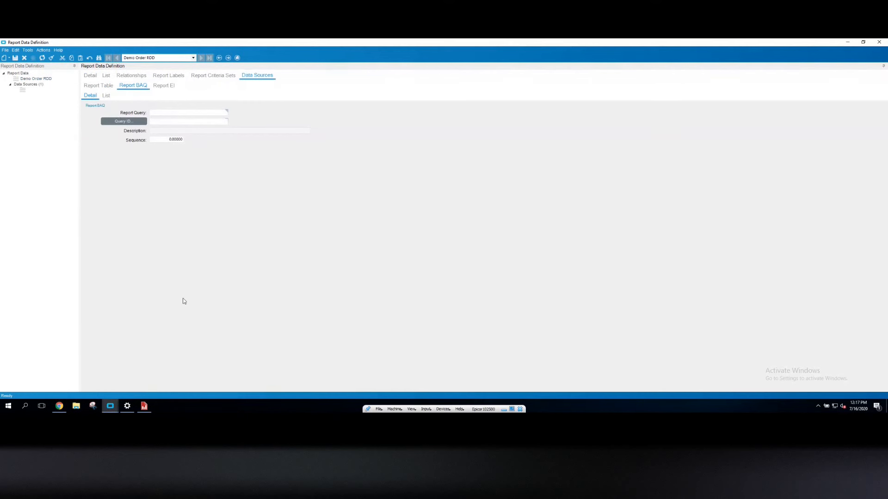
text(KMT-OrderHed)
key(Tab)
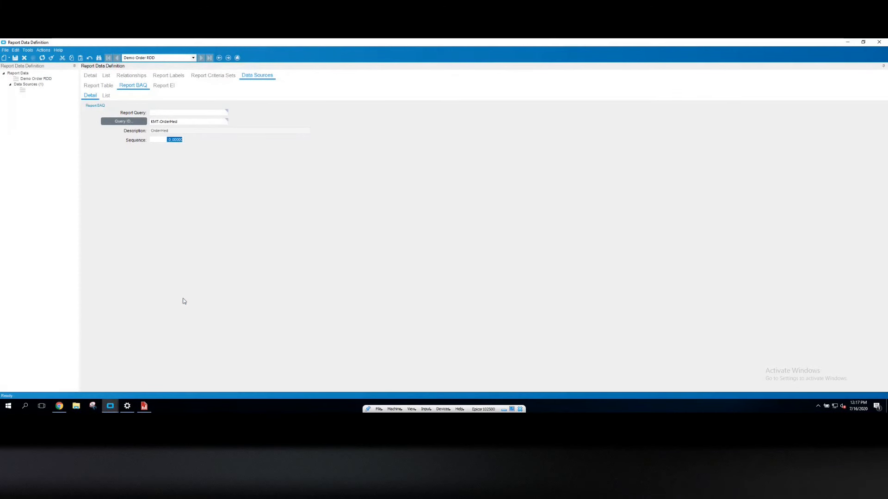
text(10)
key(Tab)
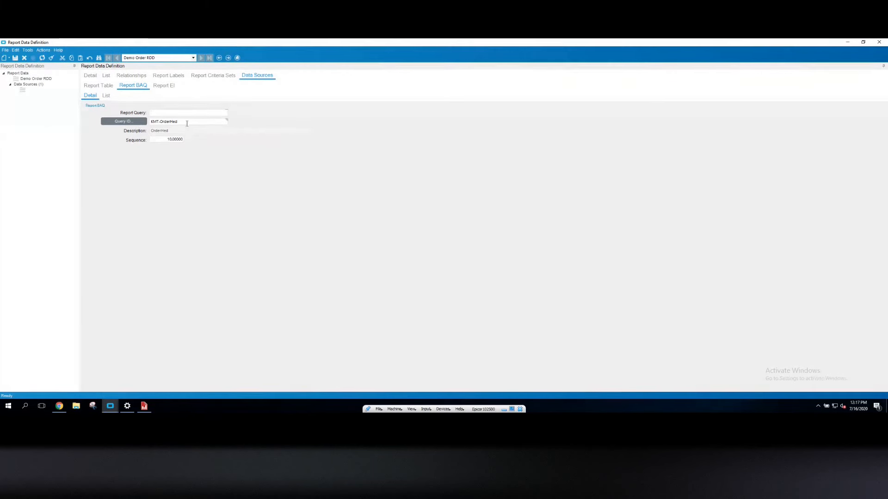
Open the data source's Report Query name for editing
click(187, 121)
click(165, 112)
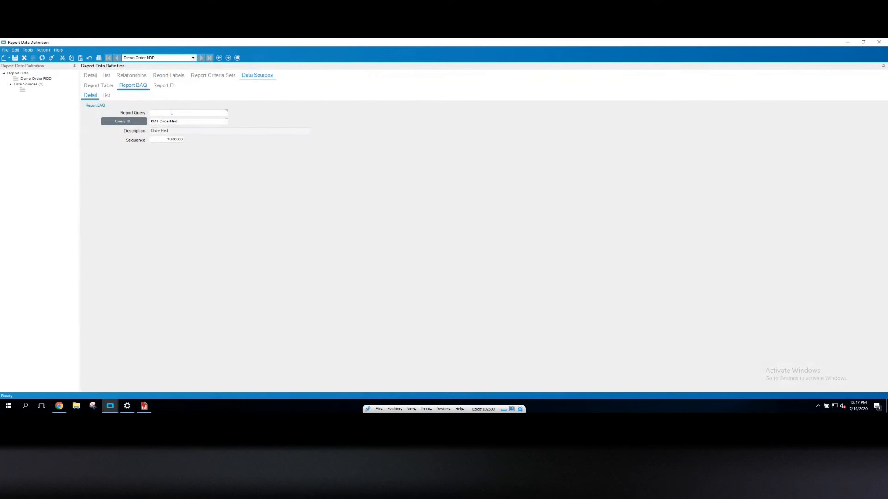
click(172, 111)
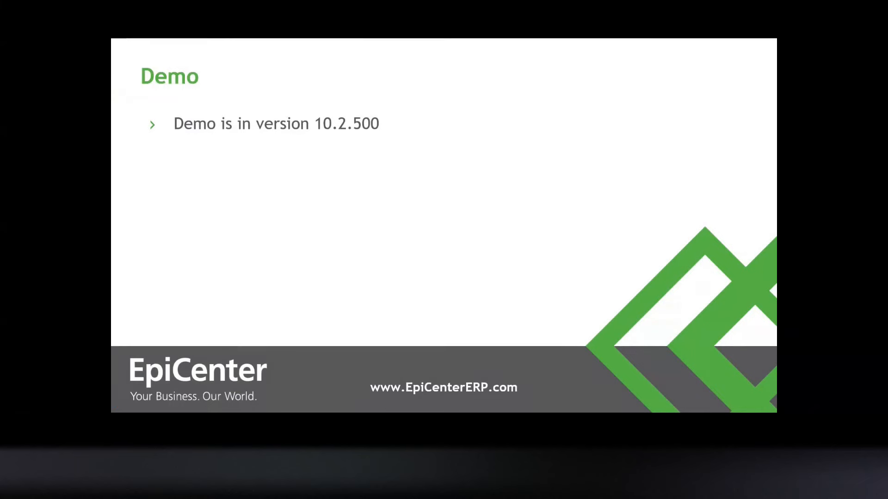
key(Right)
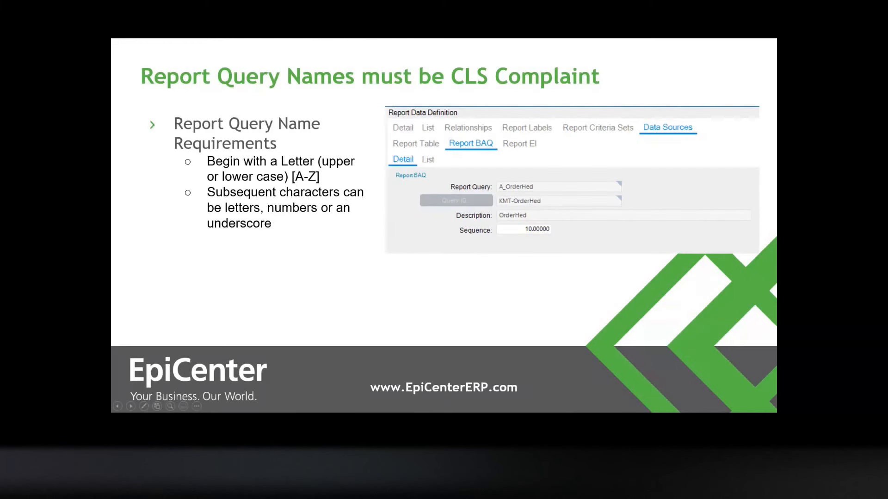
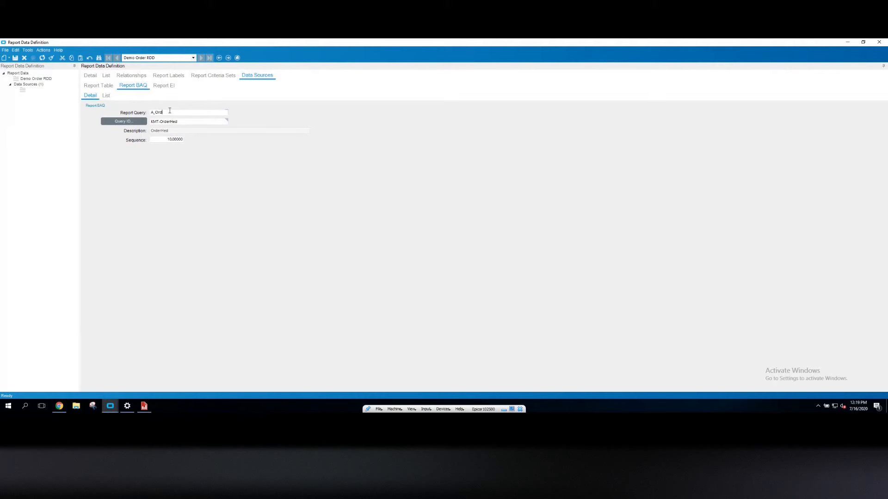
Rename the data source's report query as A_OrderHed and save the definition
text(rHed)
key(Tab)
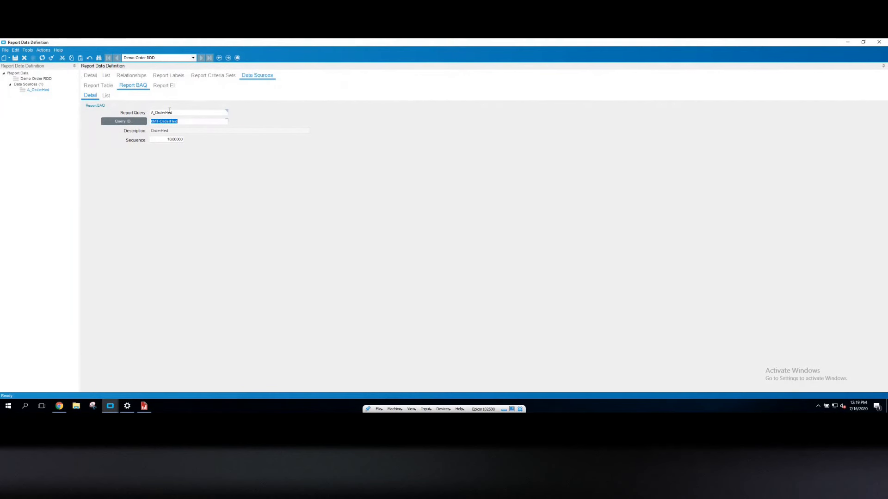
click(16, 59)
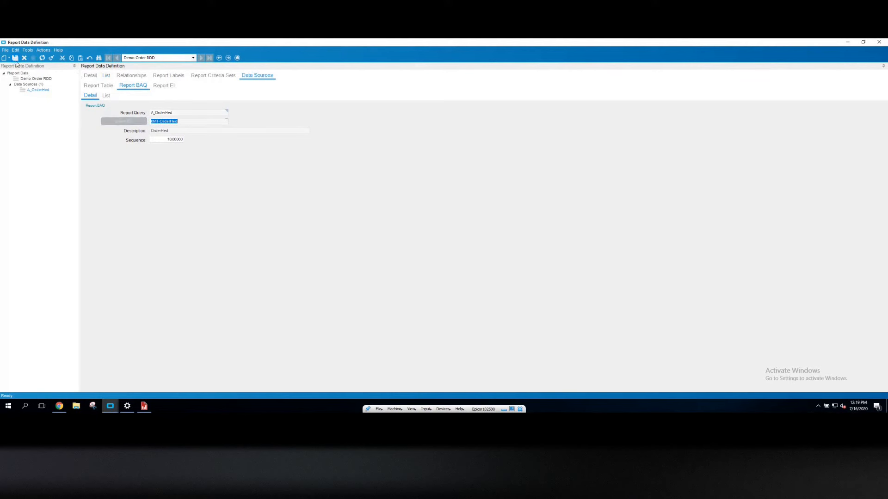
Add a report BAQ data source named B-OrderDtl using query KMT-OrderDtl with sequence 20, and save
click(9, 57)
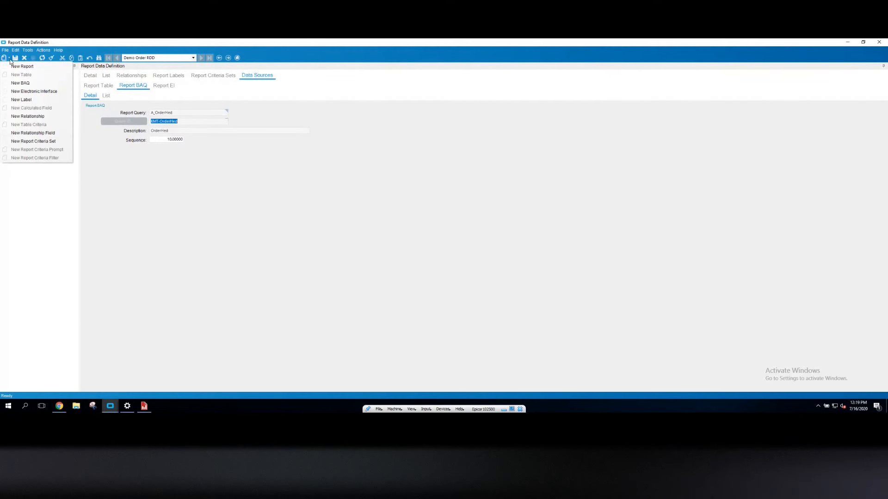
click(20, 83)
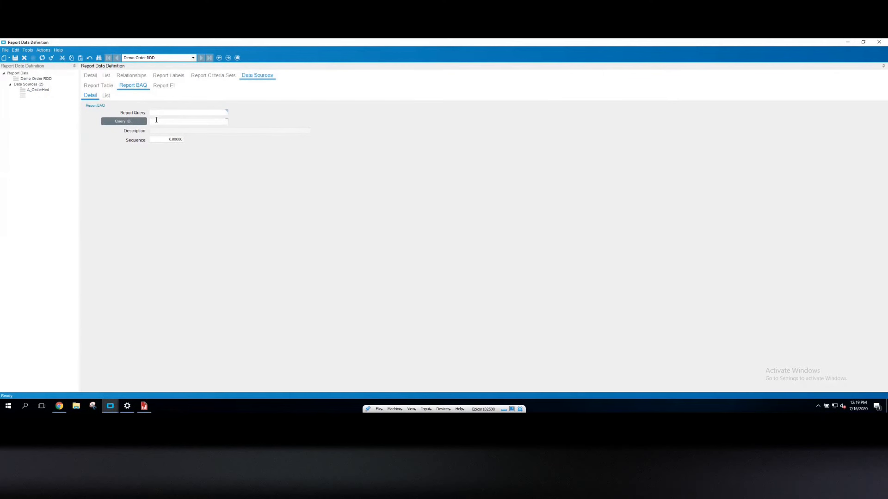
text(KMI-OrderDtl)
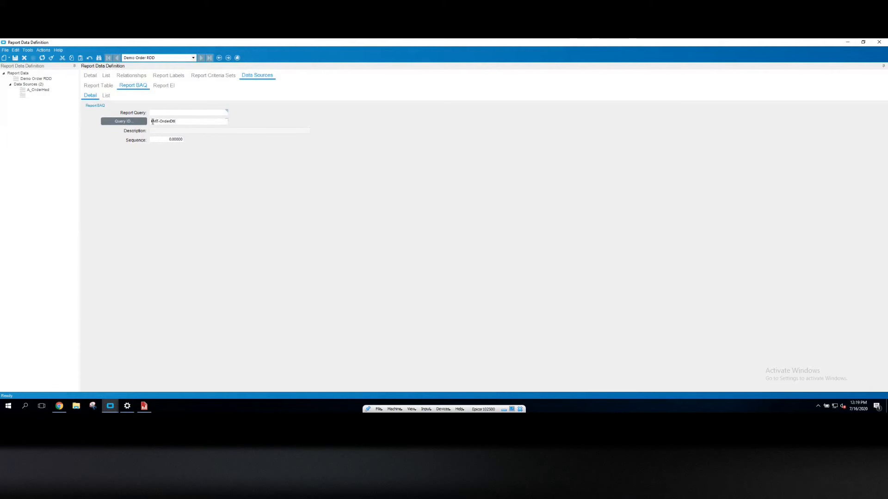
click(160, 113)
text(B)
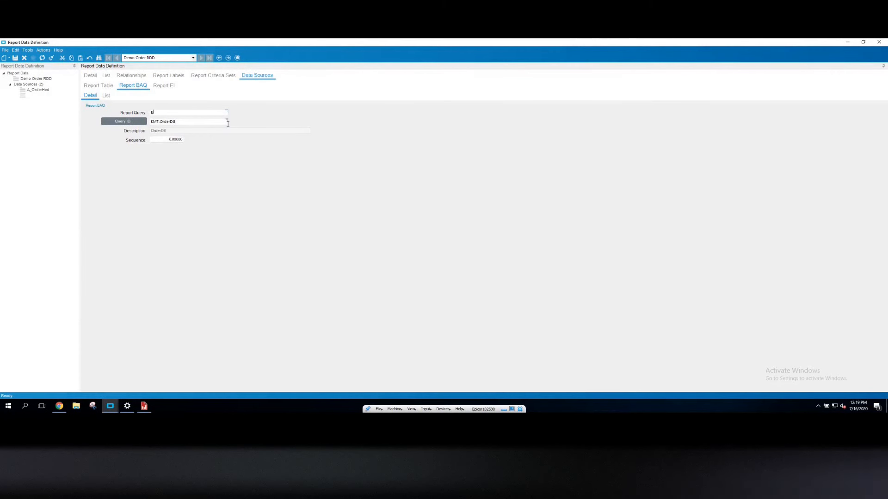
text(-OrderDtl)
key(Tab)
key(Tab)
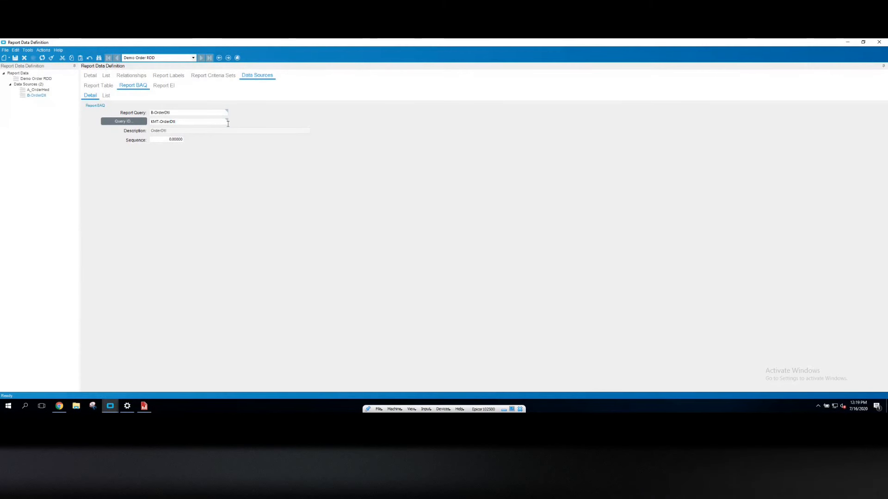
text(20)
click(15, 59)
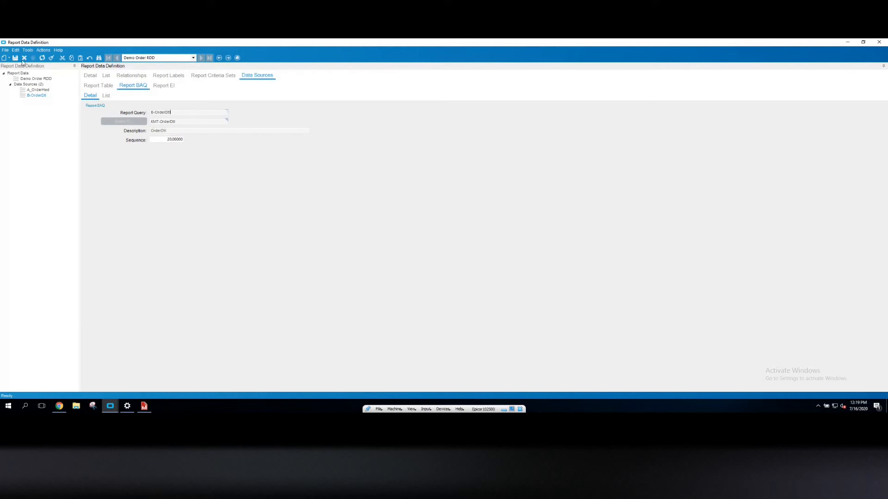
Delete the B-OrderDtl data source
click(25, 59)
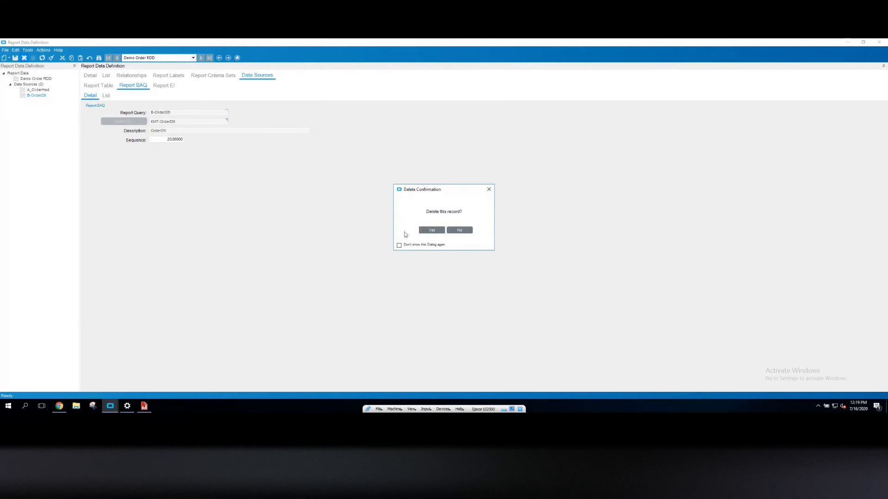
click(430, 230)
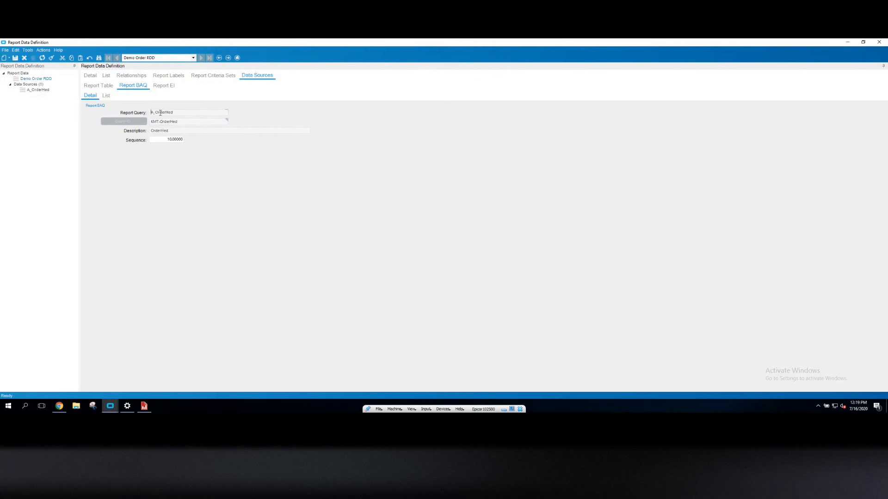
Add a report BAQ data source named B_OrderDtl using query KMT-OrderDtl with sequence 20, and save
click(4, 58)
click(156, 121)
text(B)
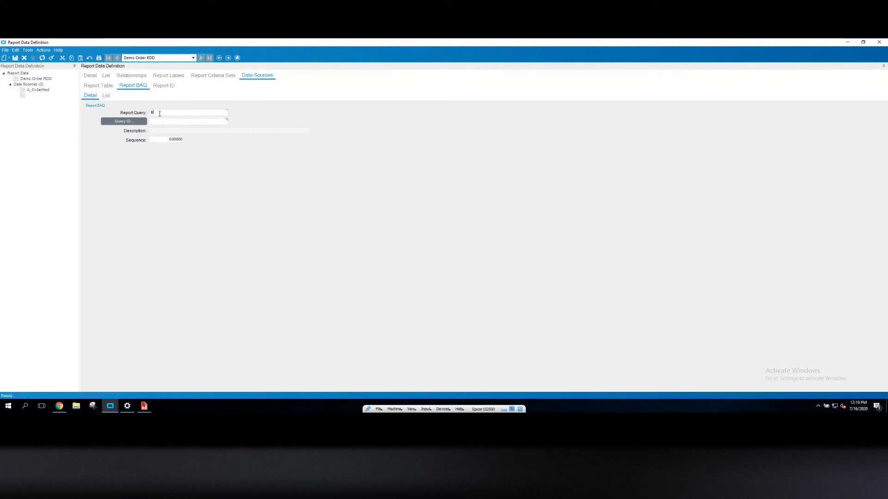
text(_OrderDtl)
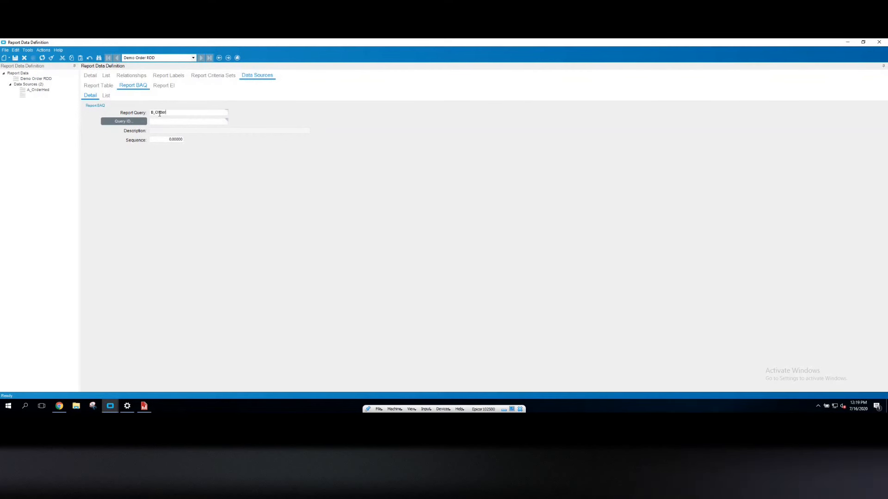
key(Tab)
text(KMT-Order)
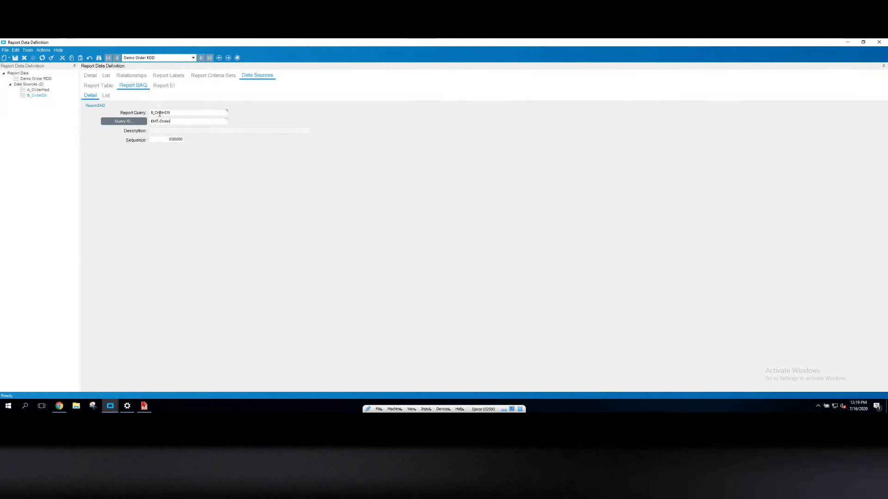
text(dtl)
key(Tab)
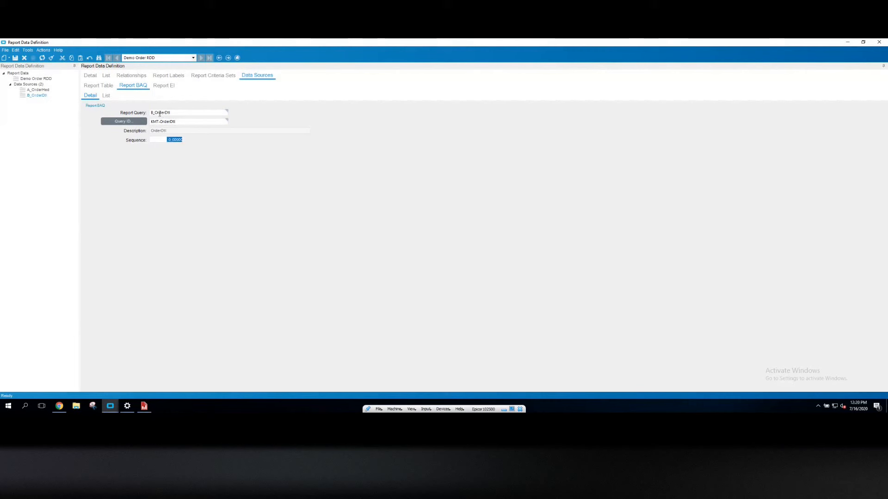
text(20)
click(16, 57)
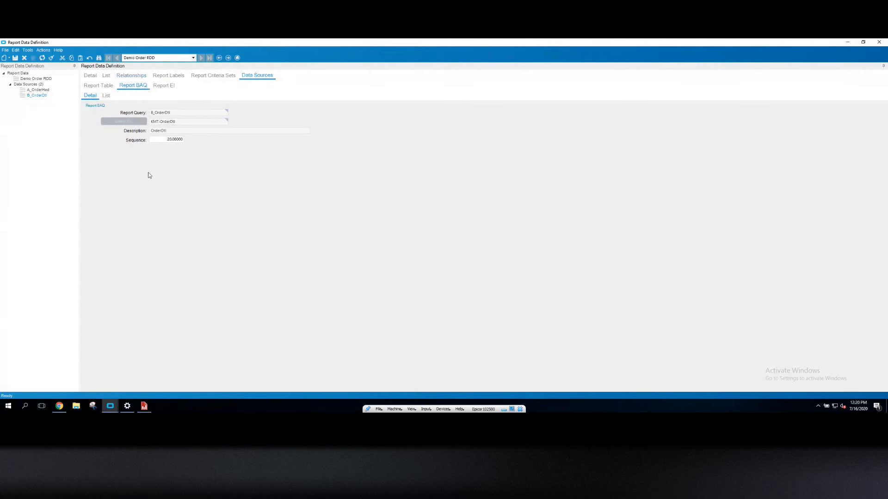
Create a report relationship OrderHed - OrderDtl with parent A_OrderHed and child B_OrderDtl
click(129, 77)
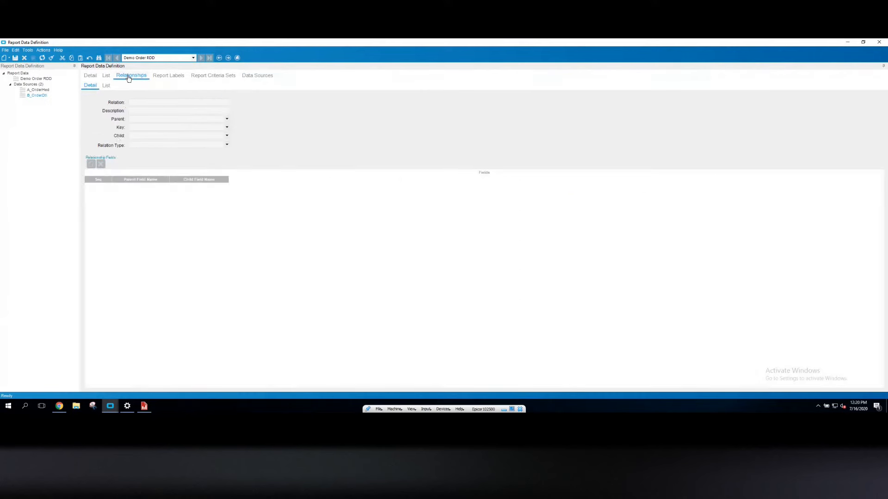
click(3, 58)
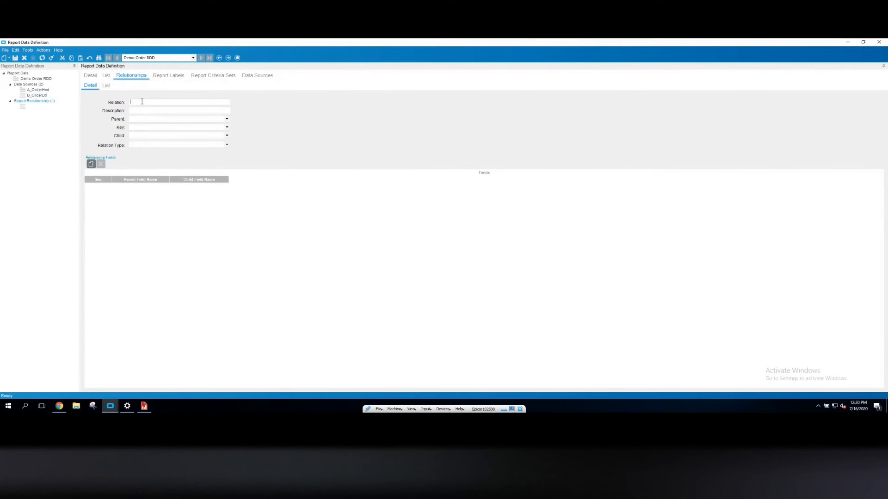
text(OrderHed -)
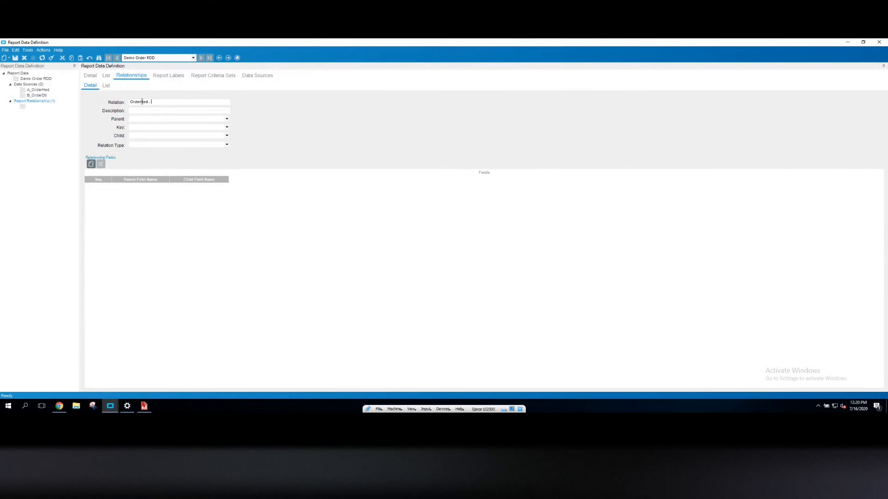
text( OrderDtl)
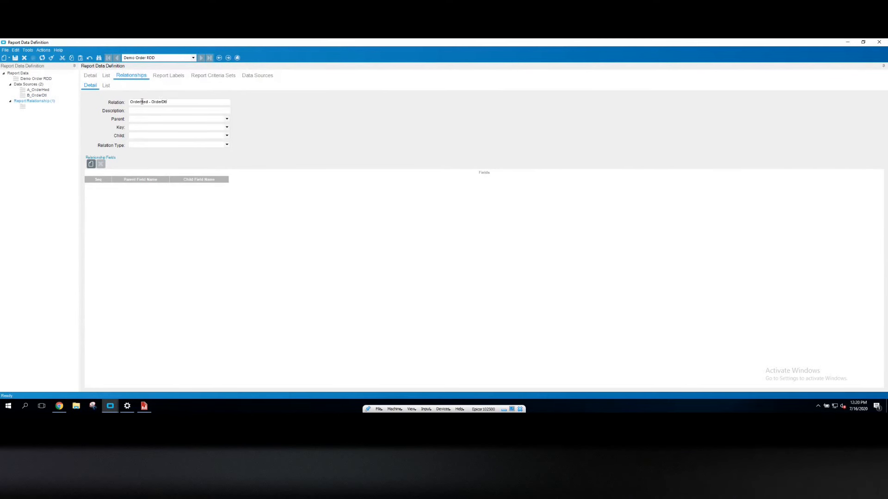
key(Tab)
text(OrderHed - OrderDtl)
key(Tab)
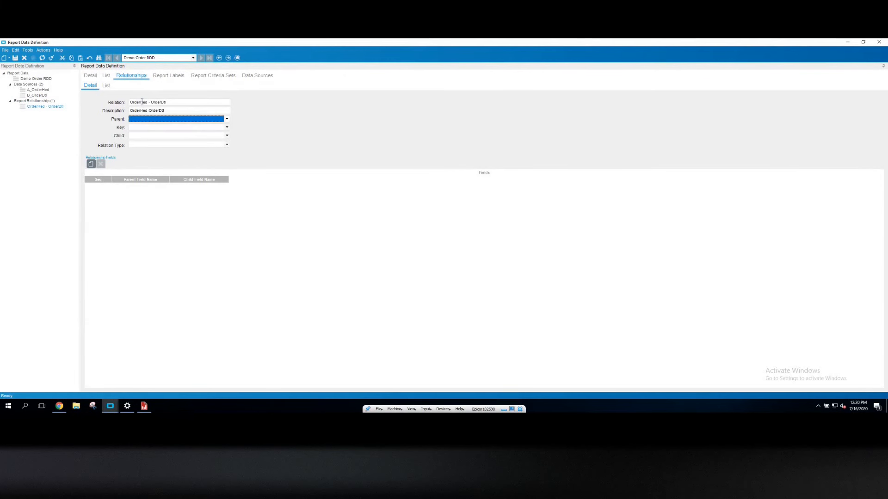
key(Down)
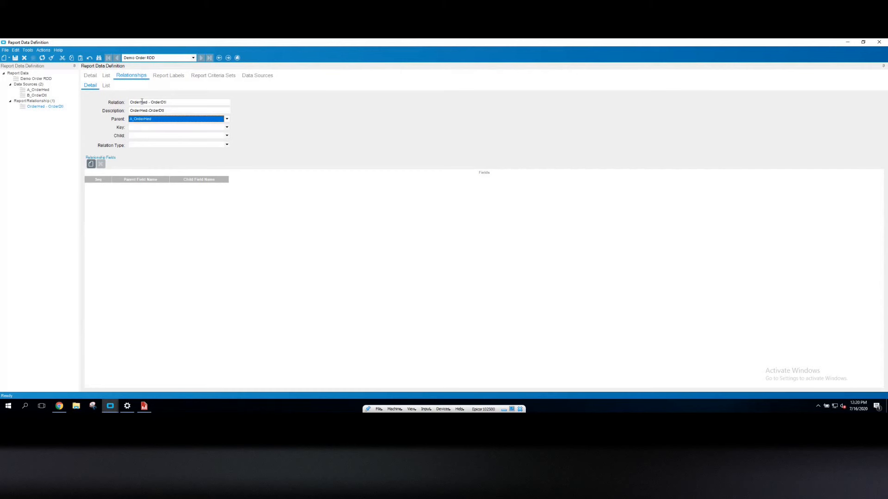
key(Tab)
key(Tab)
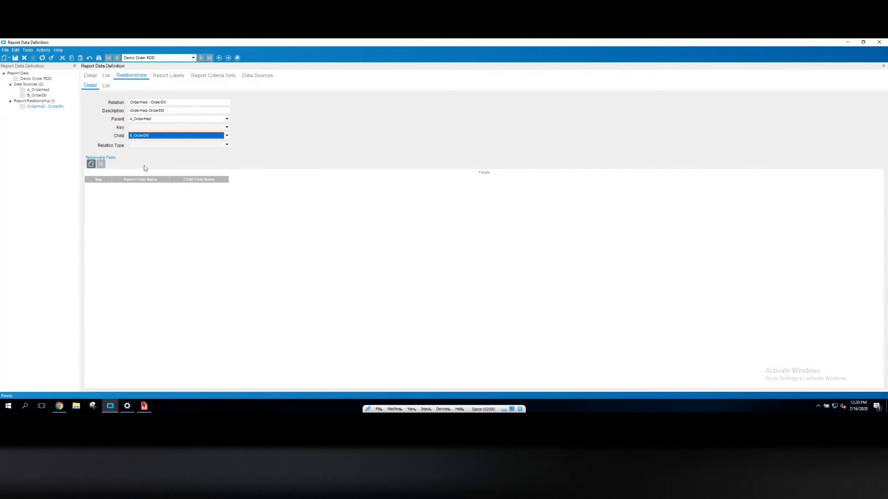
Add a relationship field pair joining OrderHed_Company to OrderDtl_Company
click(89, 164)
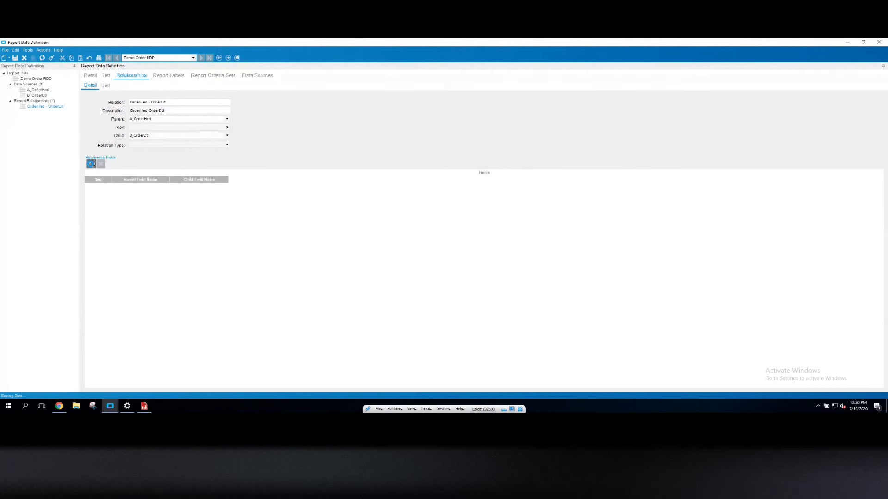
click(122, 186)
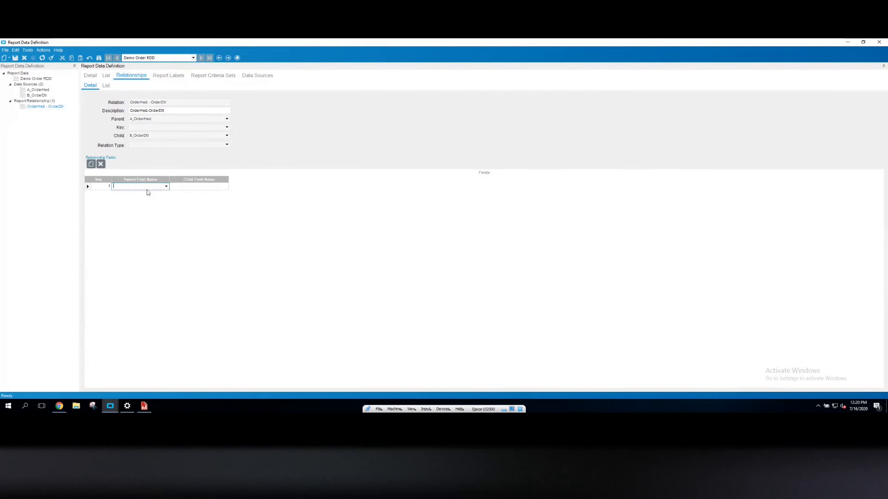
click(165, 186)
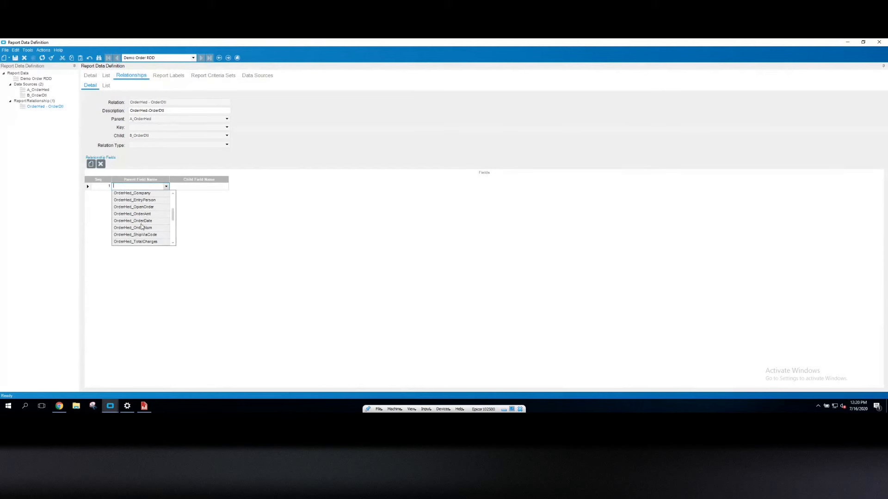
click(148, 193)
click(225, 186)
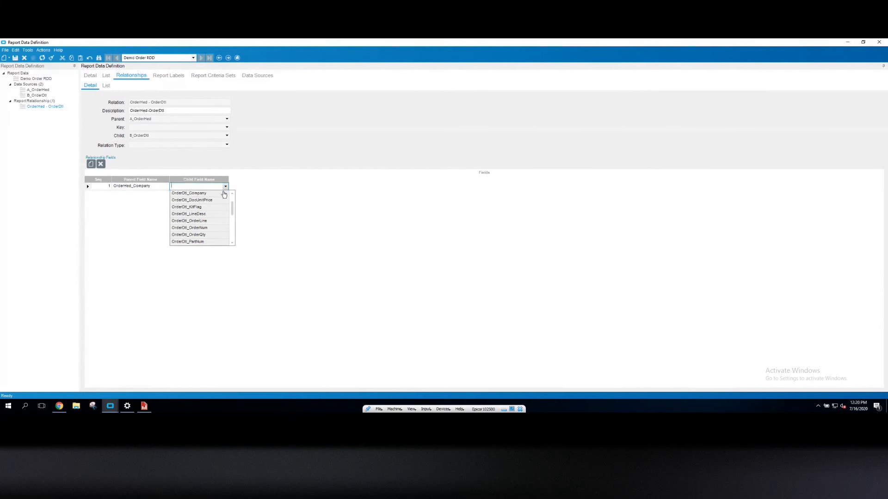
click(188, 193)
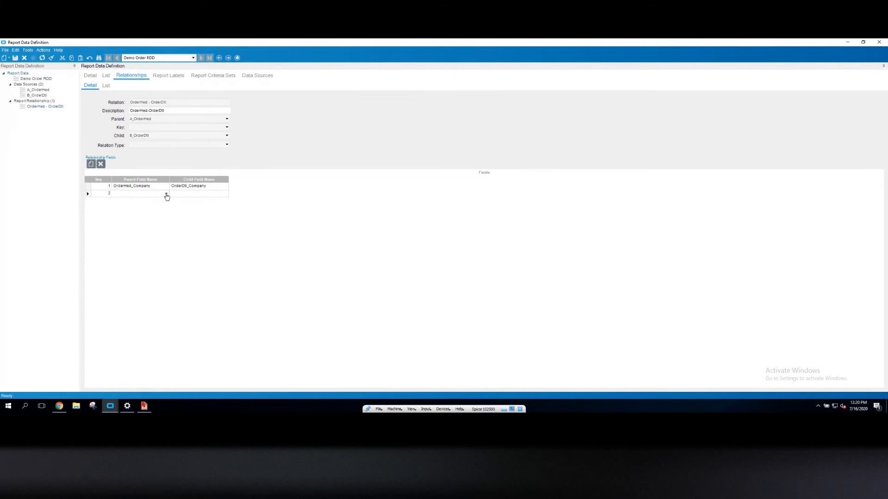
Add a second field pair joining OrderHed_OrderNum to OrderDtl_OrderNum, and save the relationship
click(166, 193)
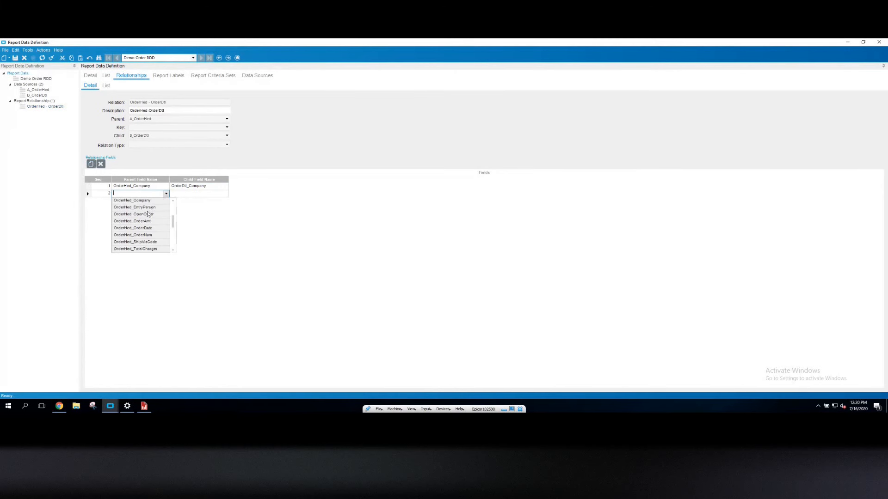
click(143, 235)
click(225, 193)
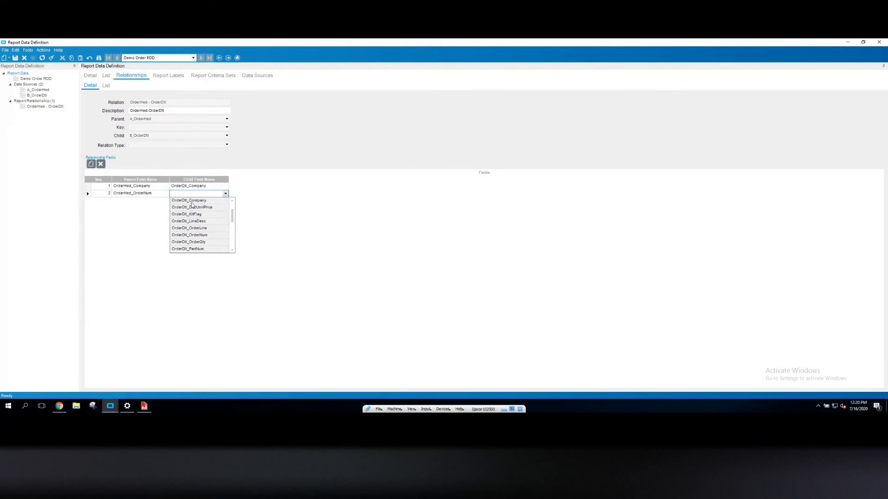
click(193, 236)
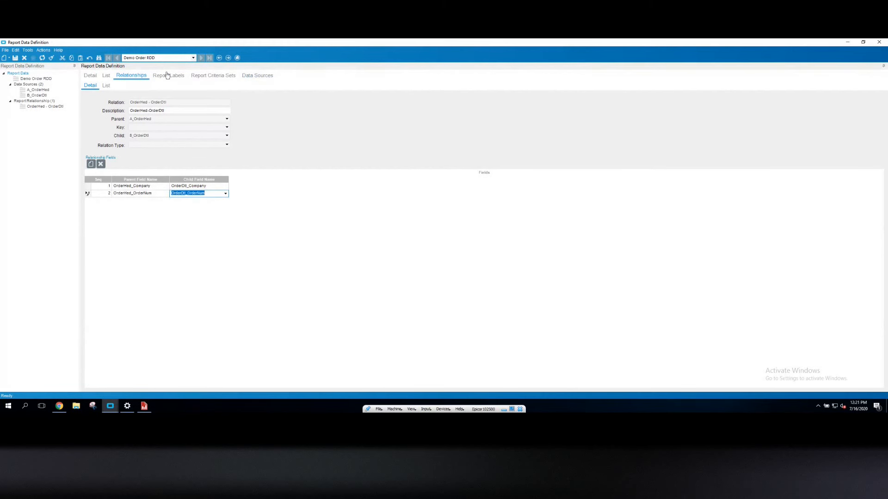
click(15, 58)
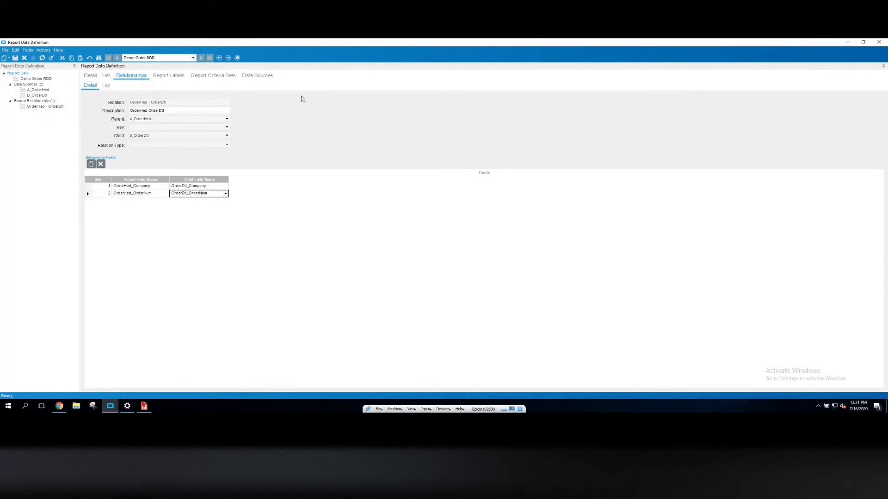
Create a new report criteria set with the ID Default
click(208, 78)
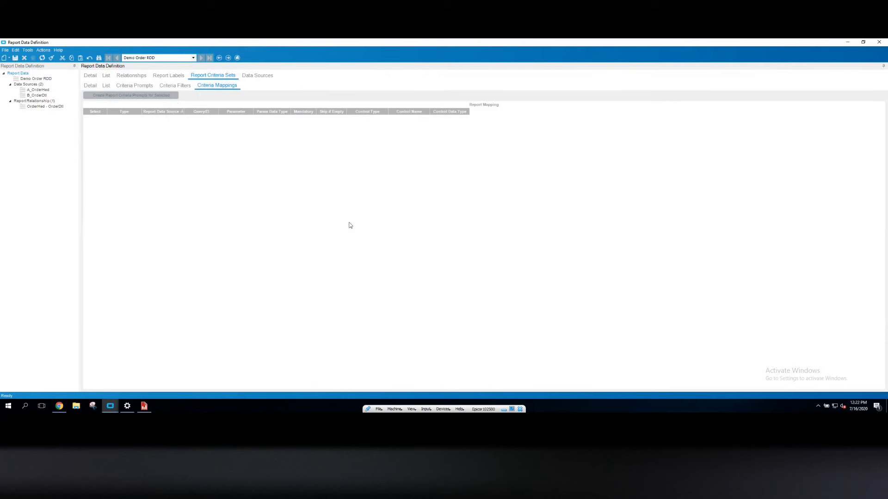
click(90, 86)
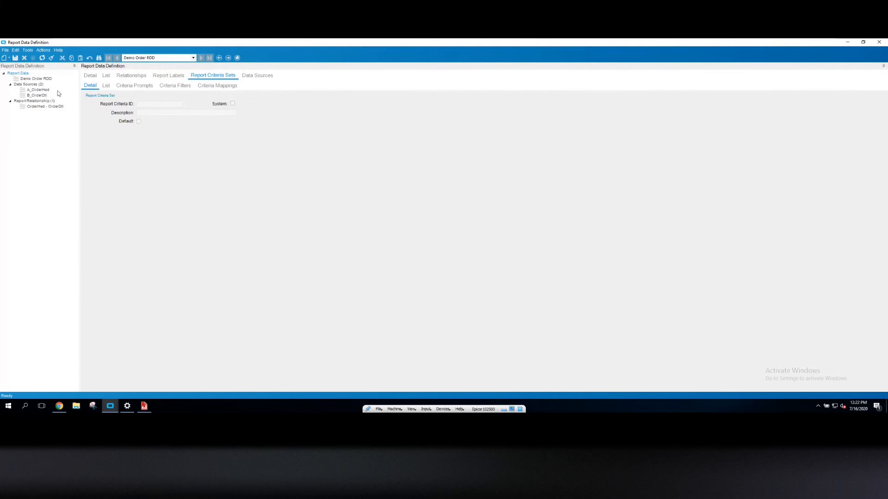
click(4, 59)
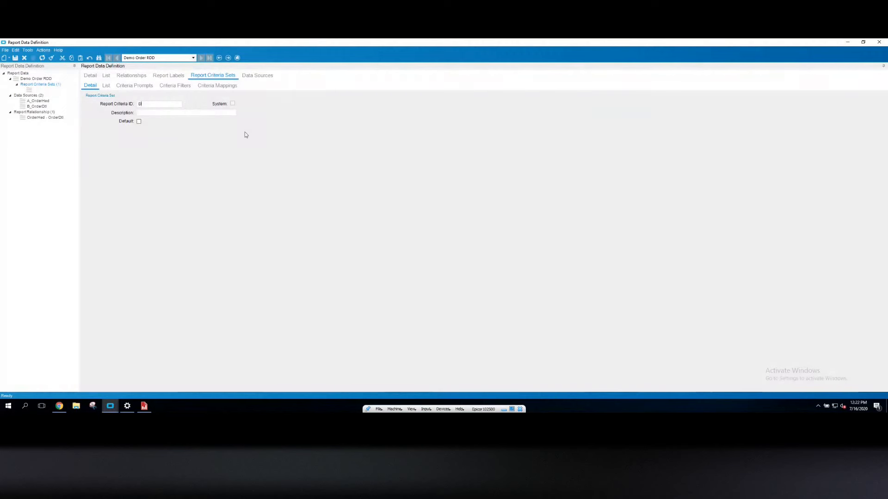
text(Default)
key(Tab)
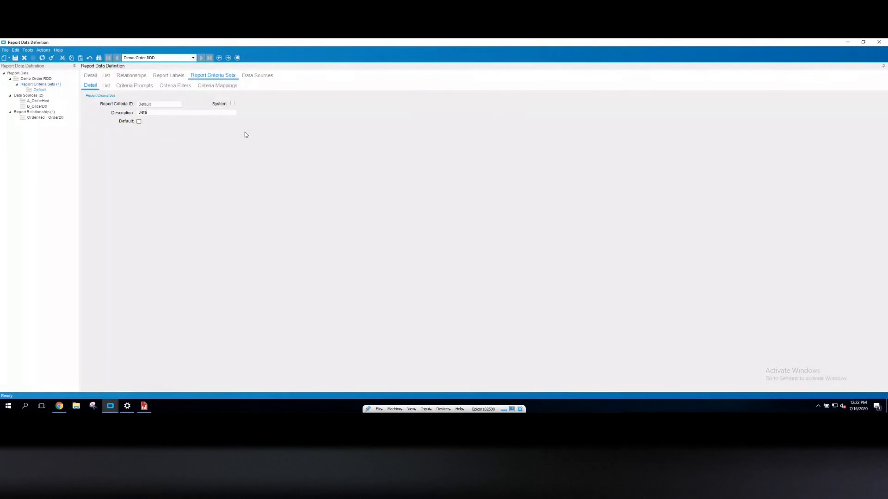
Set the criteria set description to Default, mark it as the default set, and save
text(efault)
key(Tab)
key(space)
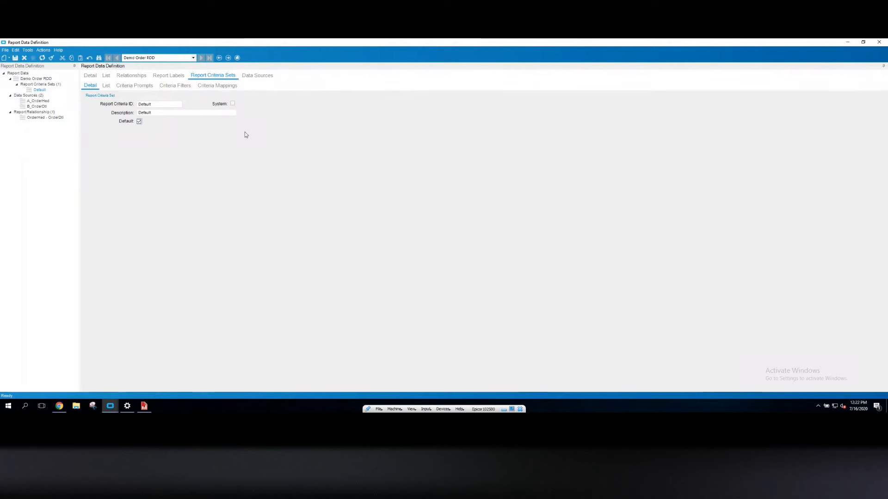
click(15, 58)
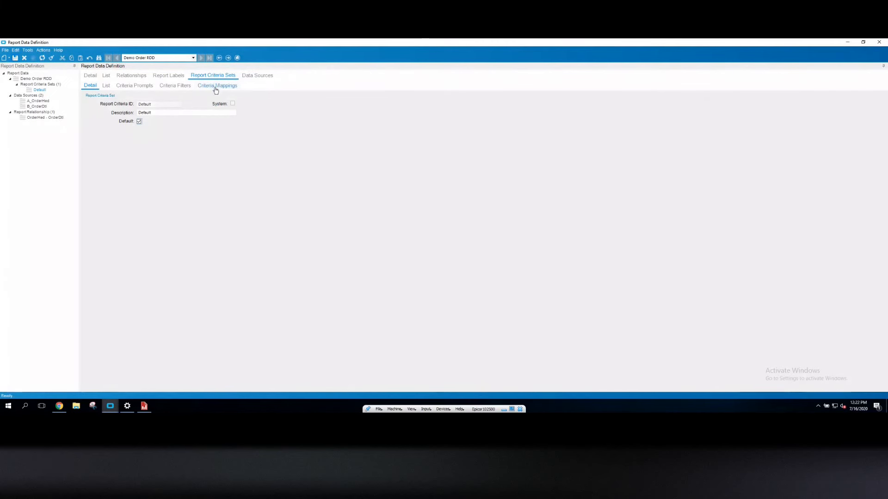
Select the OrderDate, OrderNum, ShipVia and KitFlag criteria mappings and create report criteria prompts for them
click(212, 87)
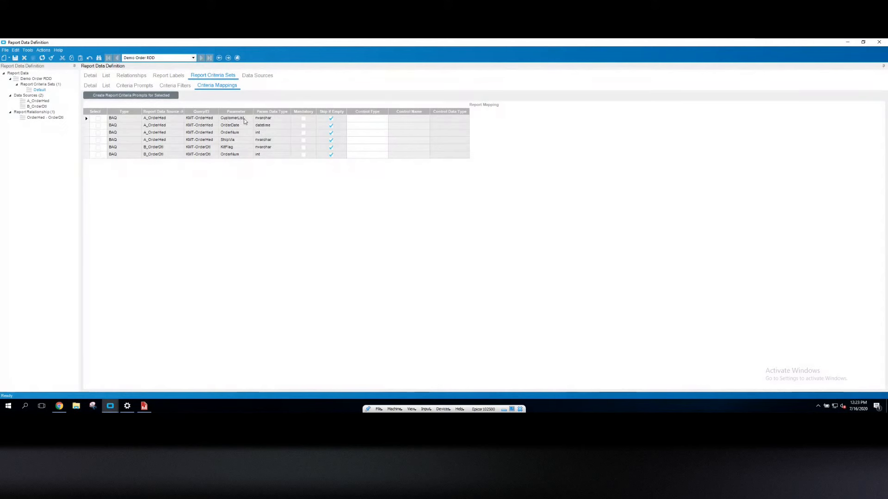
click(98, 126)
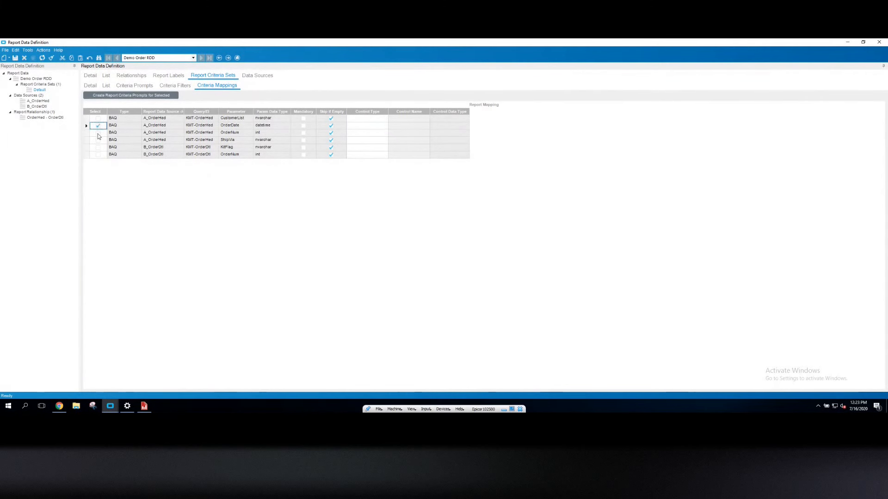
click(98, 133)
click(97, 140)
click(98, 148)
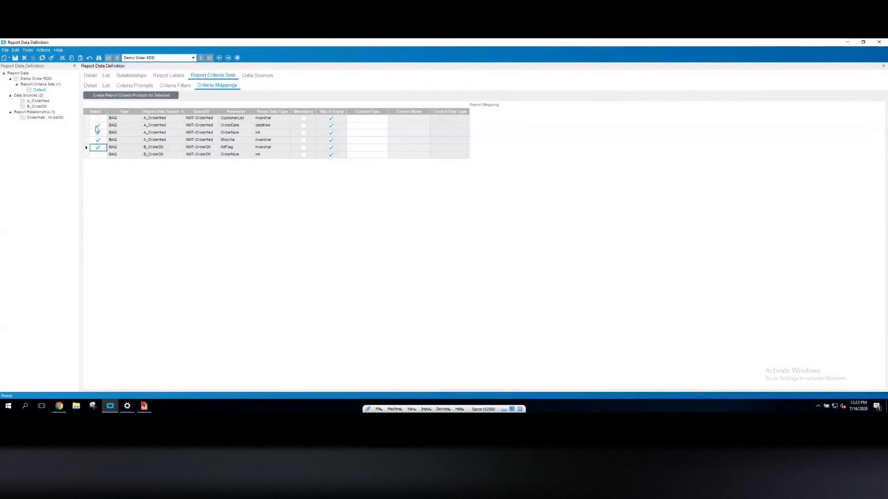
click(131, 95)
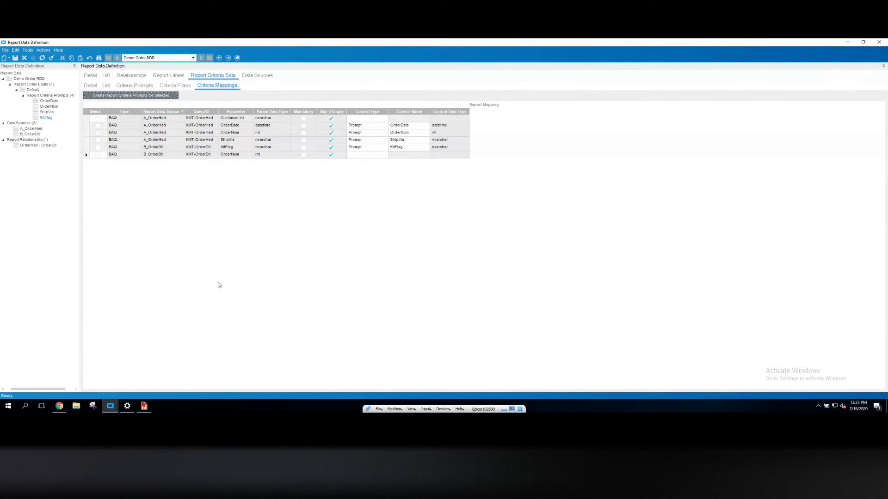
In the prompt list, set OrderNum's order on form to 1 and OrderDate's order on form to 2
click(130, 87)
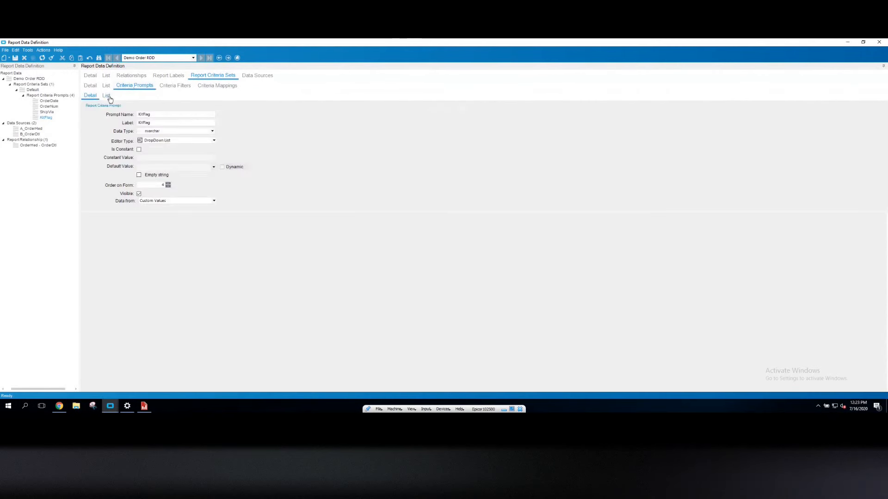
click(107, 97)
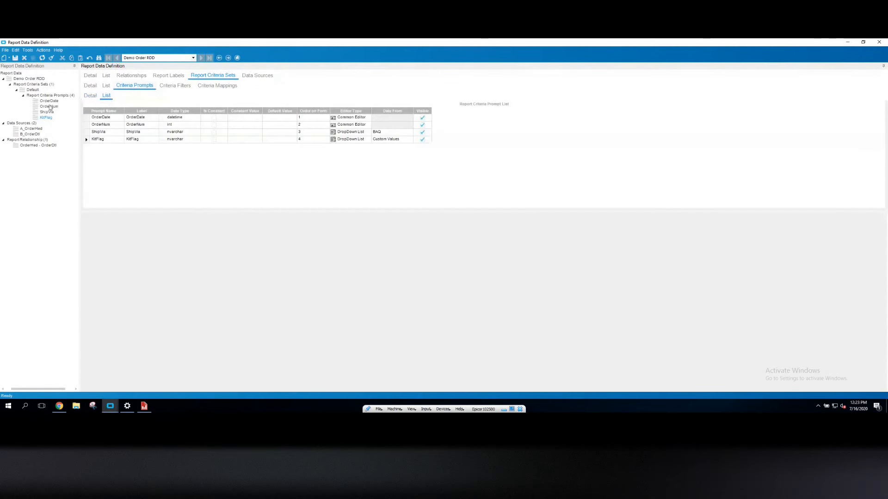
click(99, 125)
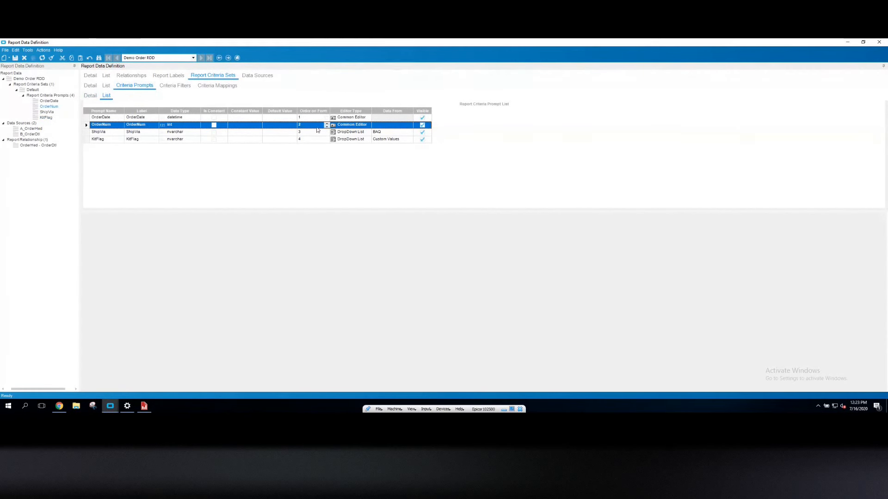
click(325, 124)
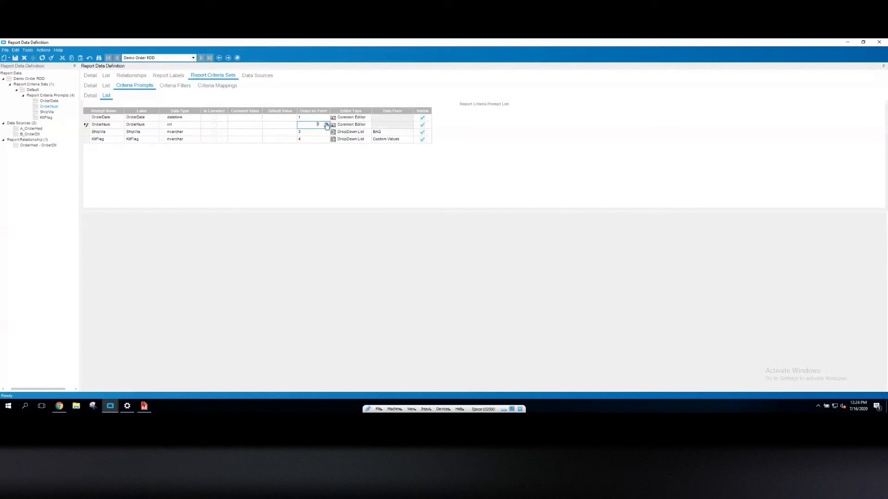
click(326, 127)
click(326, 127)
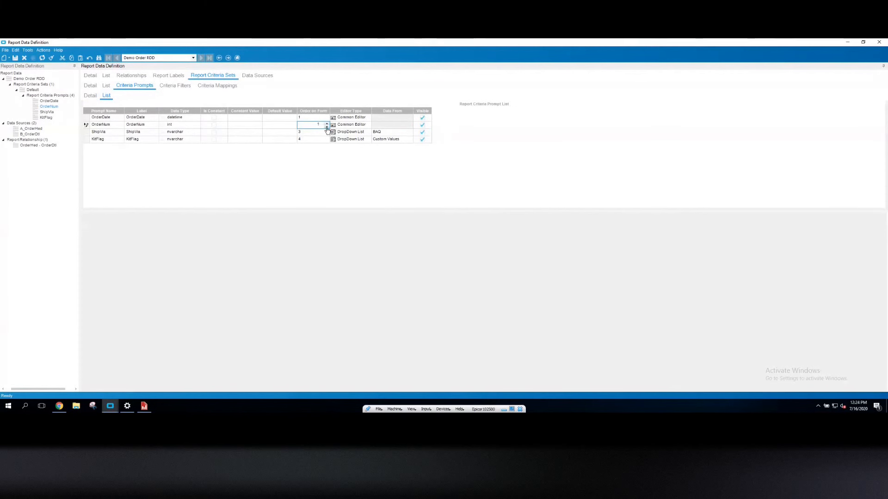
click(300, 119)
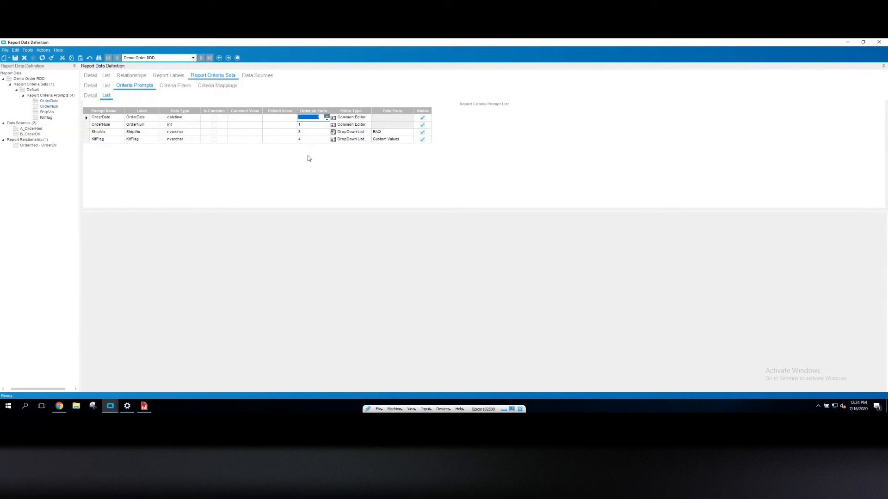
text(2)
click(303, 133)
Give the OrderDate prompt a dynamic default value of First of month and save
click(91, 96)
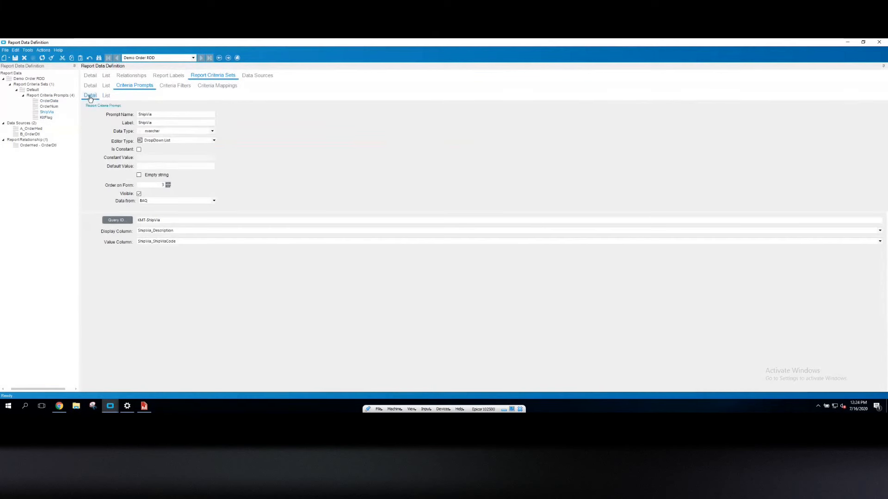
click(49, 101)
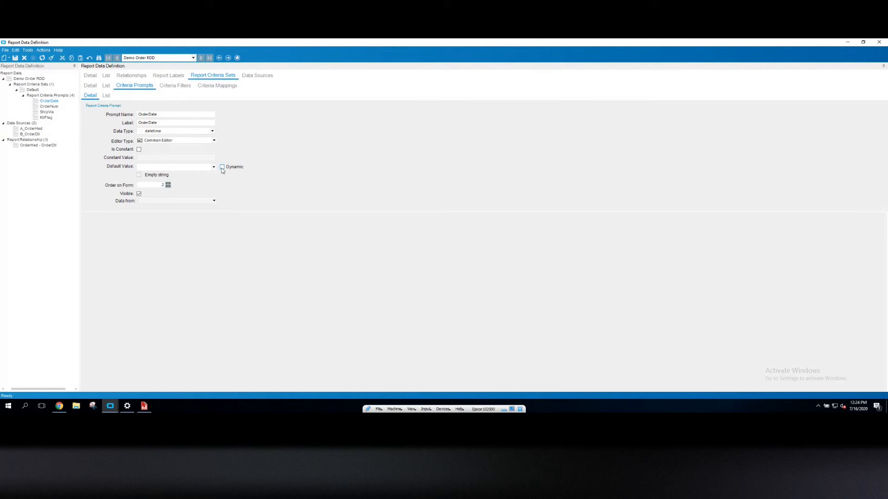
click(222, 167)
click(213, 167)
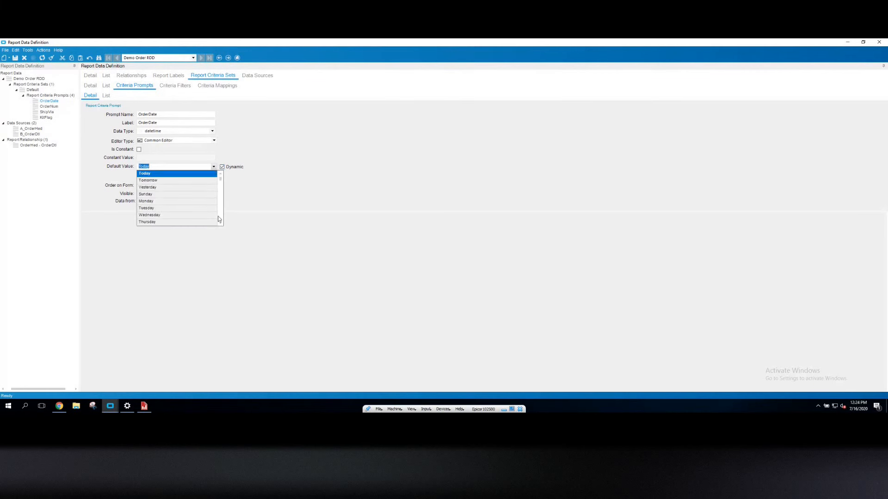
scroll(219, 219, down, 3)
scroll(220, 219, down, 5)
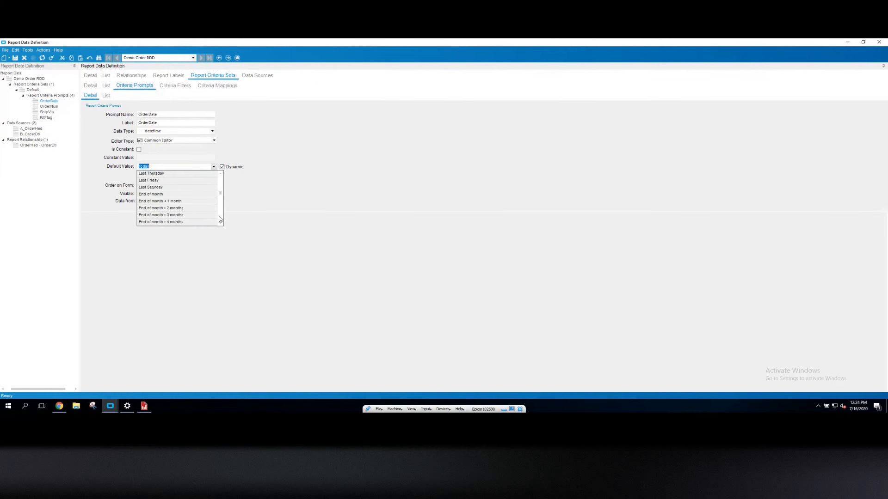
scroll(220, 218, down, 5)
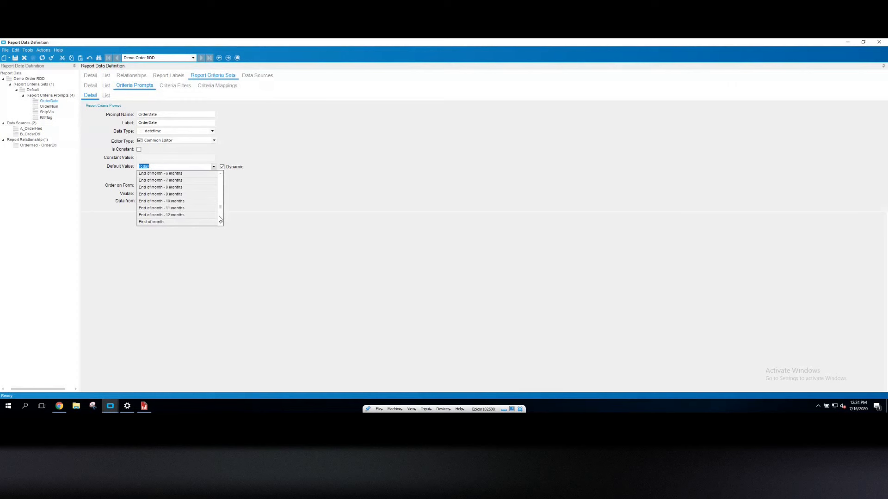
click(157, 173)
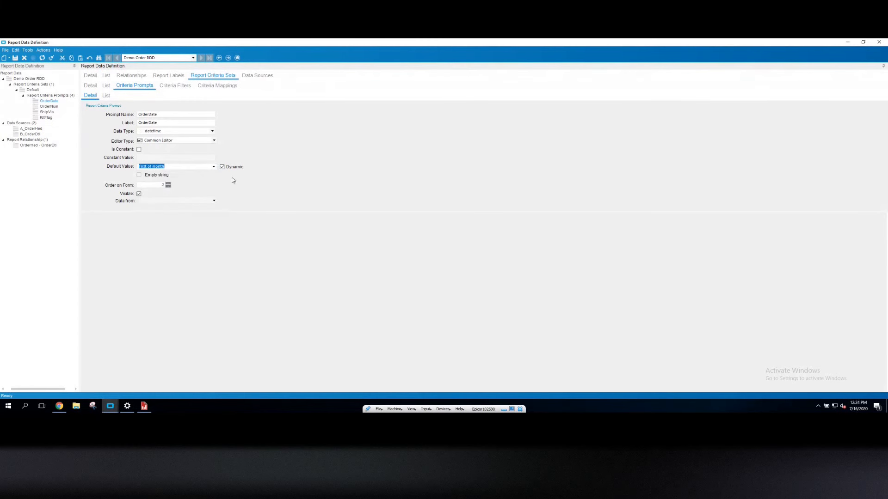
click(224, 168)
click(16, 58)
Review the ShipVia and KitFlag prompt settings
click(49, 113)
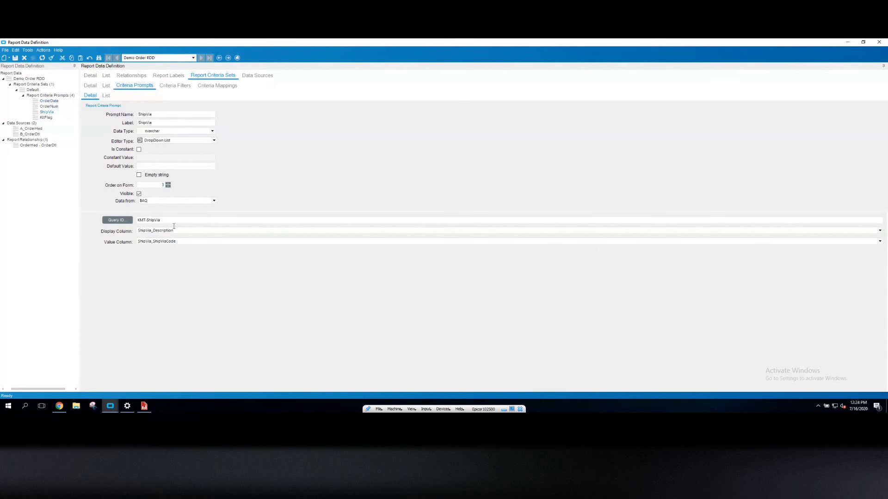
drag(165, 221, 130, 217)
click(45, 118)
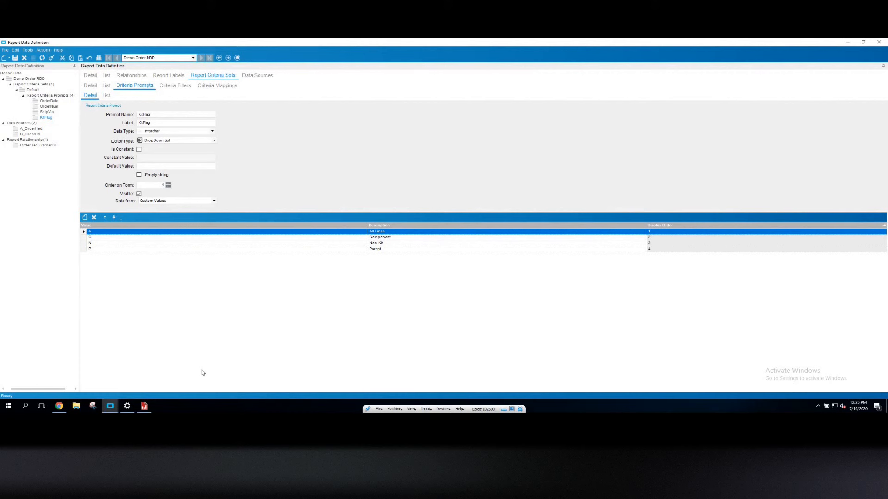
Add a new report criteria filter named CustID using the Customer_CustID filter
click(172, 86)
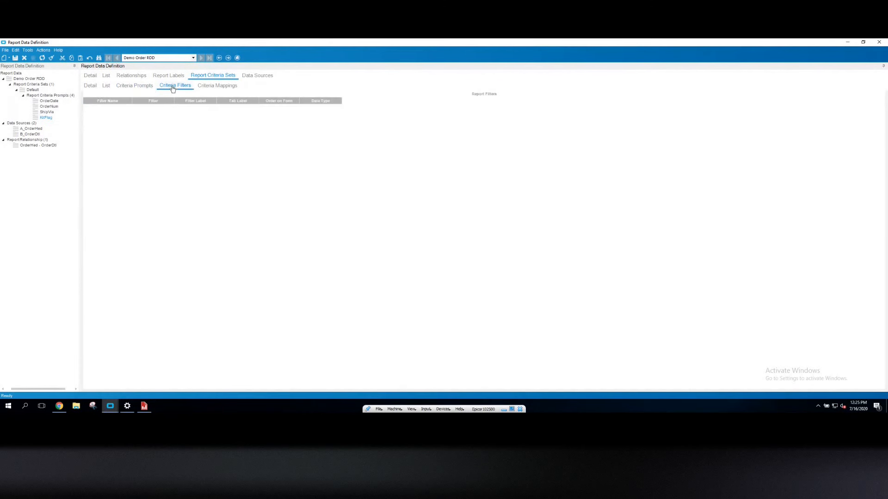
click(9, 59)
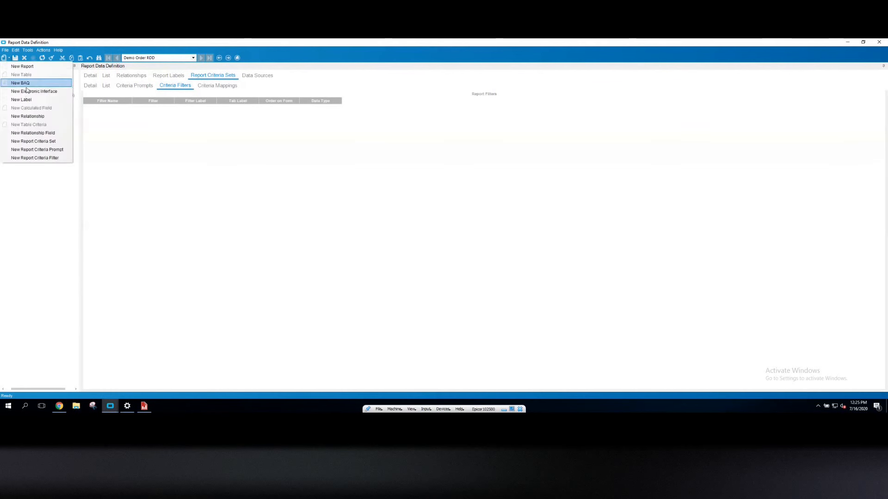
click(195, 164)
click(3, 60)
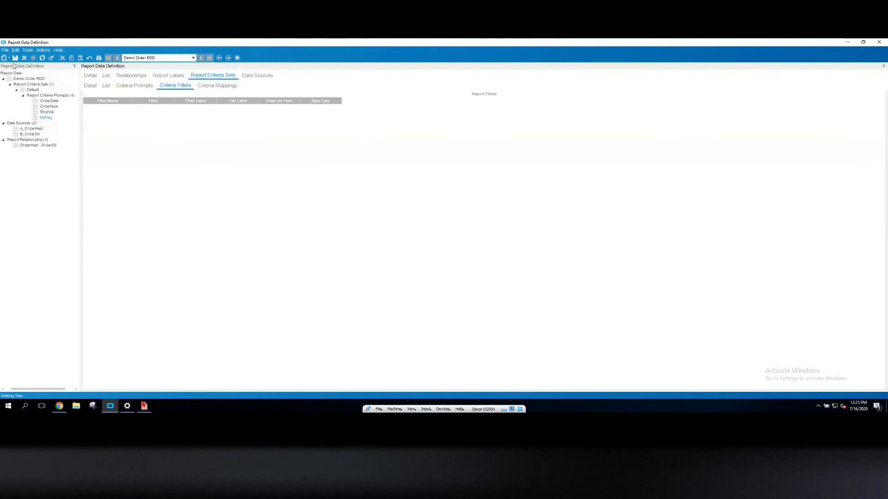
click(105, 108)
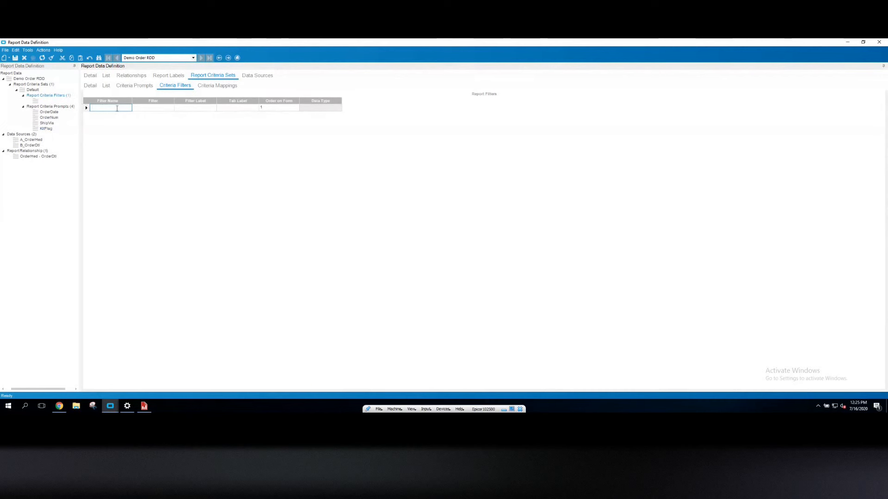
text(CustID)
key(Tab)
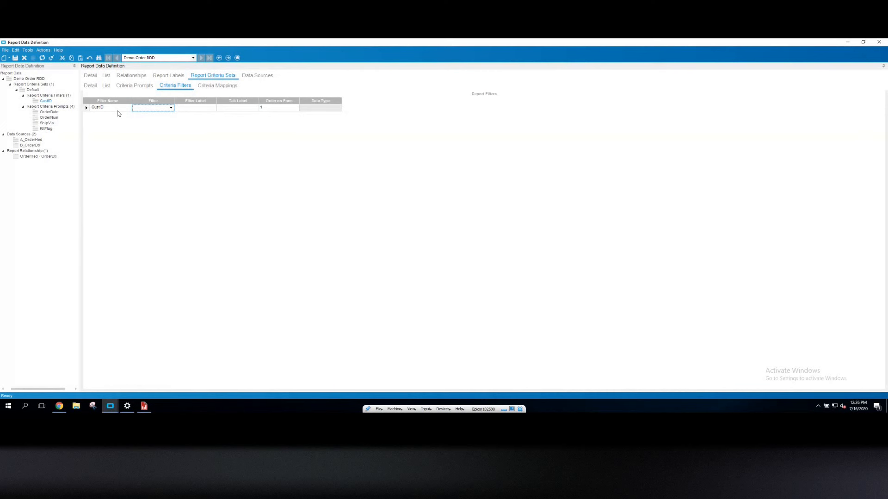
click(171, 108)
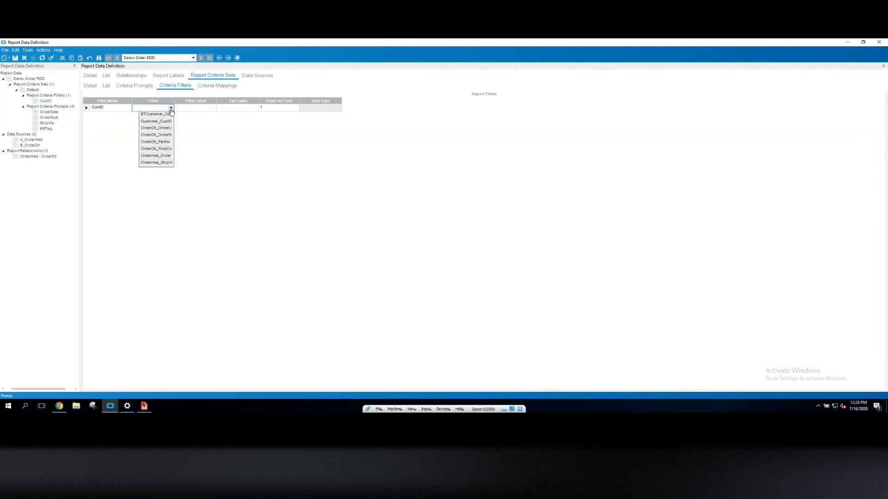
click(149, 122)
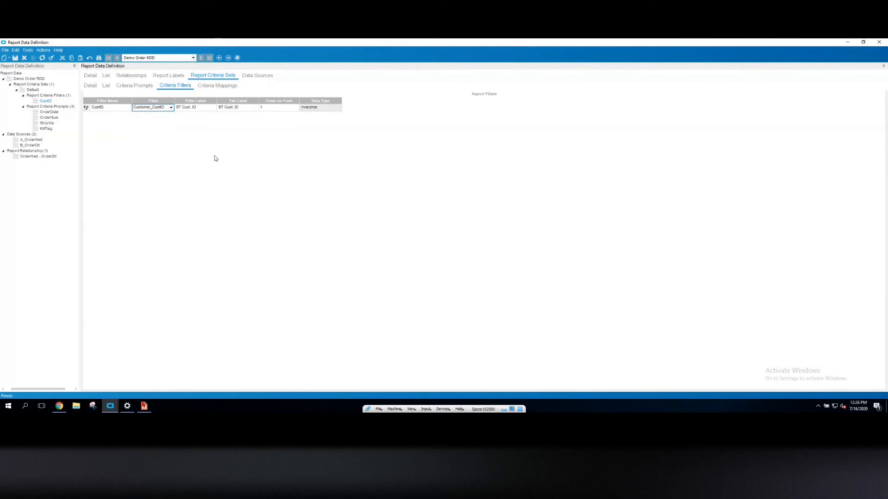
Change the CustID filter's filter label and tab label to Cust. ID, and save
click(183, 107)
drag(183, 107, 164, 109)
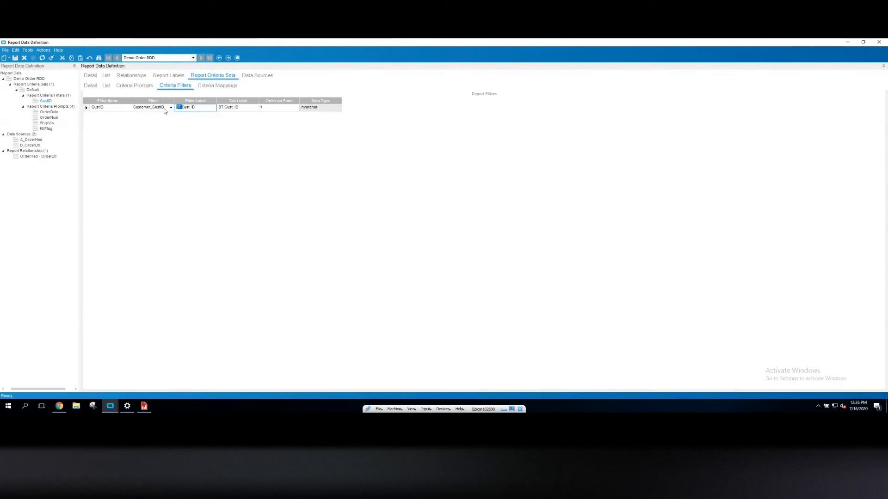
key(Delete)
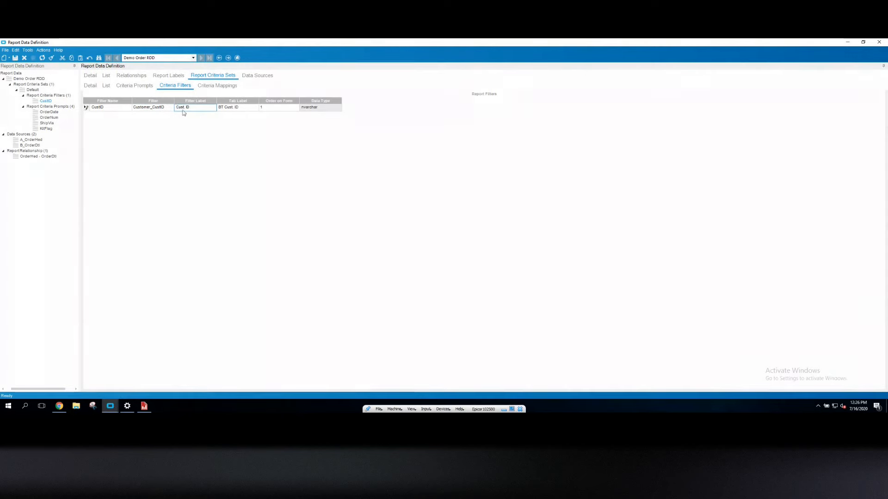
click(225, 108)
drag(225, 107, 216, 107)
key(Delete)
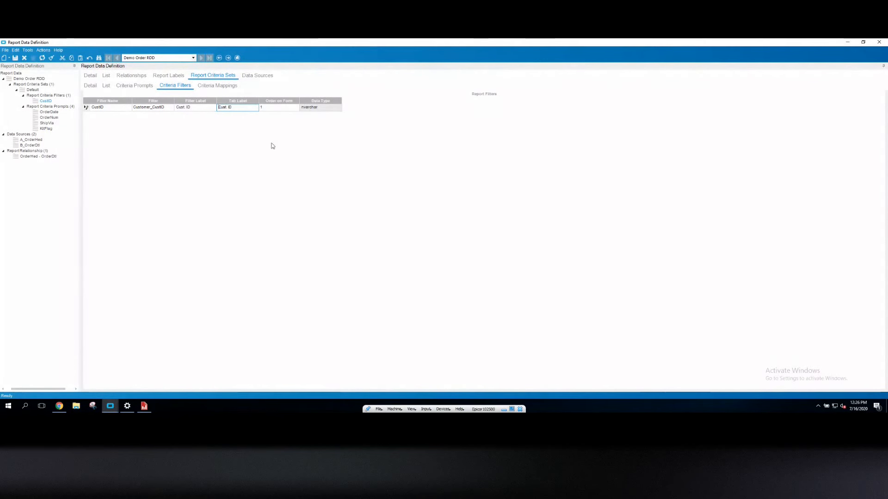
click(277, 106)
click(225, 110)
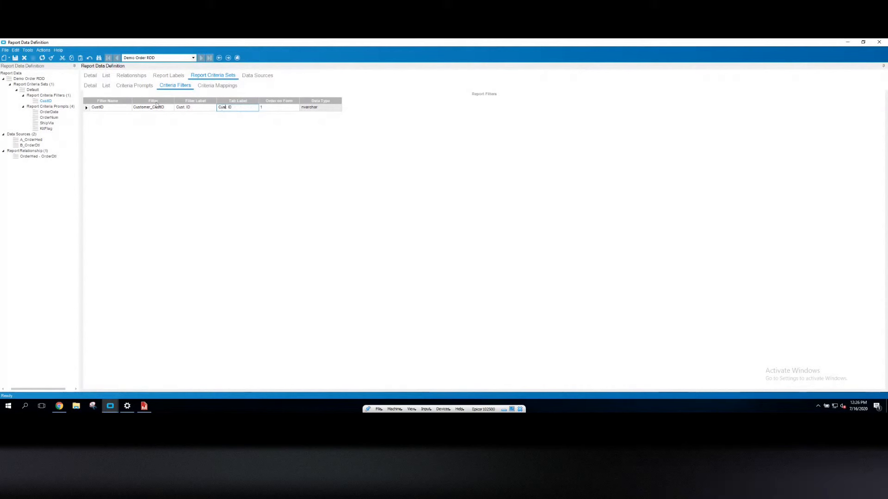
click(15, 58)
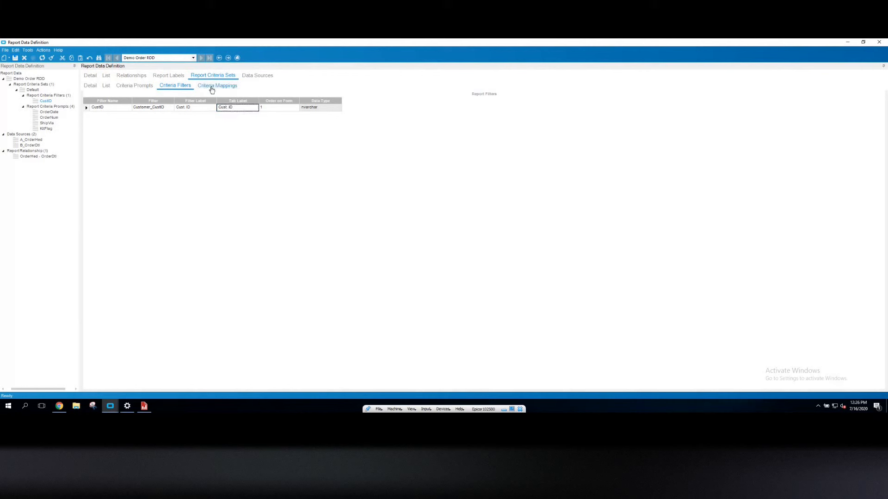
Map the CustomerList parameter to the CustID filter in the criteria mappings
click(211, 87)
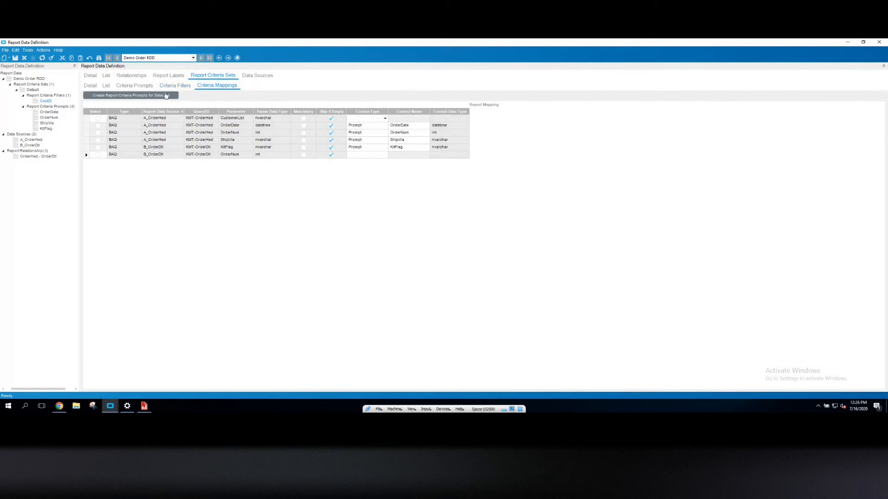
click(42, 59)
click(384, 119)
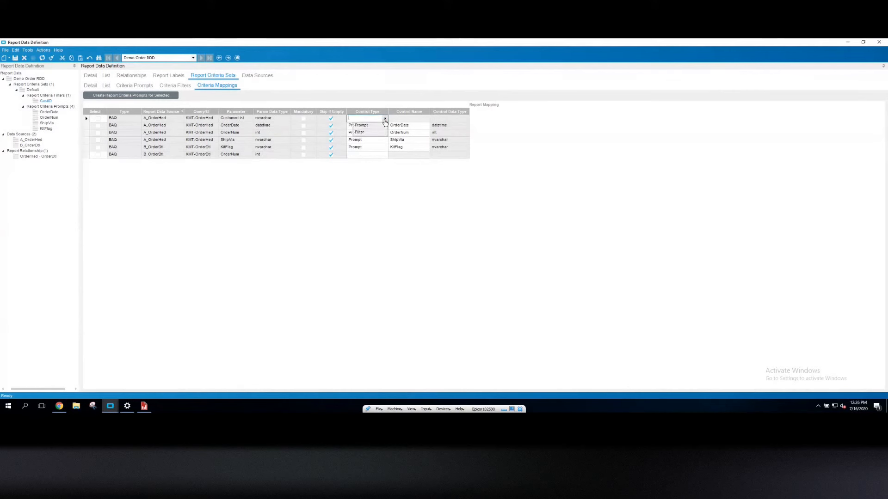
click(360, 132)
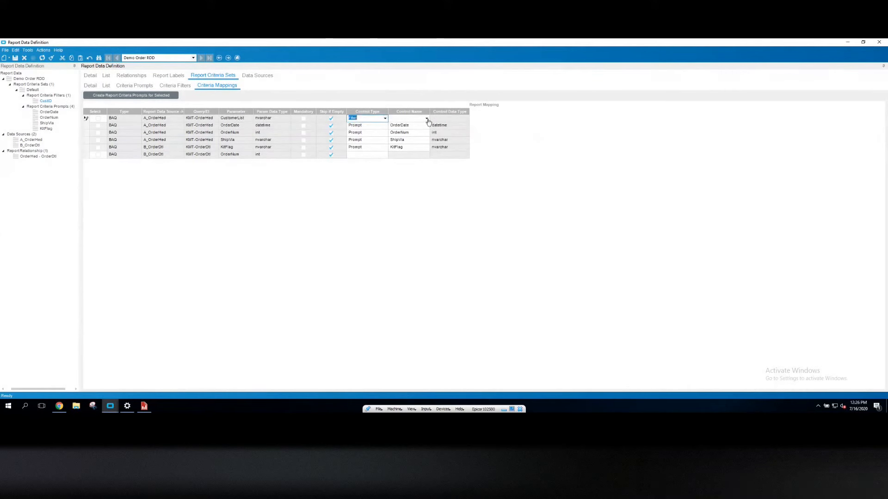
click(427, 118)
click(409, 126)
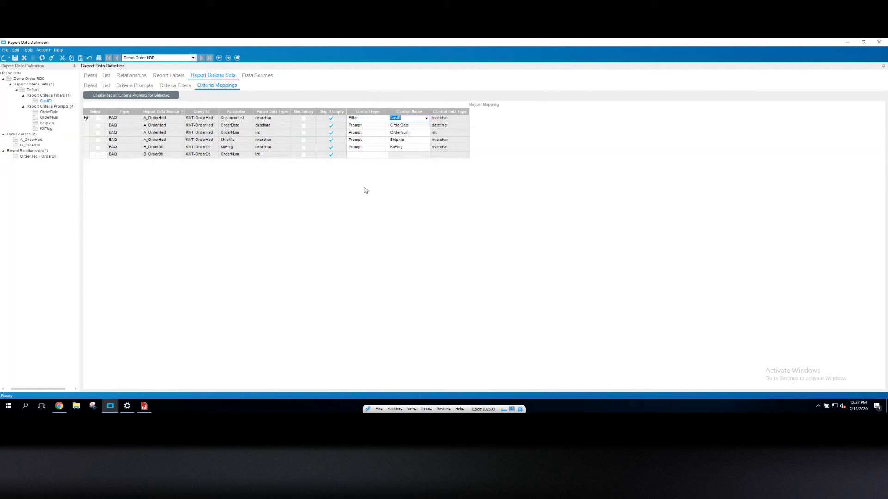
click(358, 156)
Map the B_OrderDtl OrderNum parameter to the OrderNum prompt and save
click(87, 133)
click(85, 154)
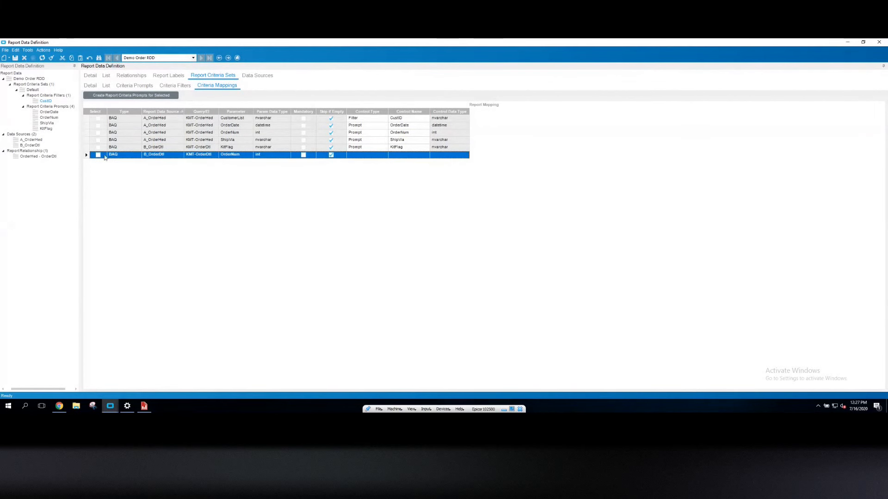
click(384, 155)
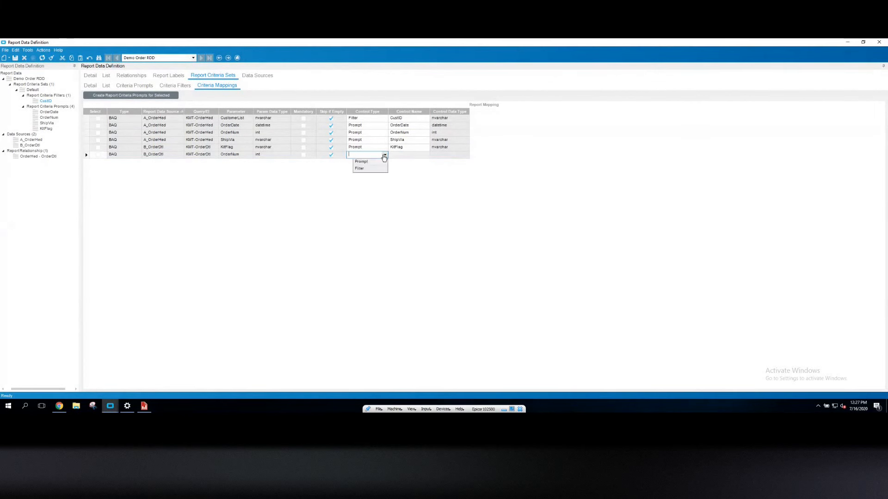
click(363, 168)
click(425, 155)
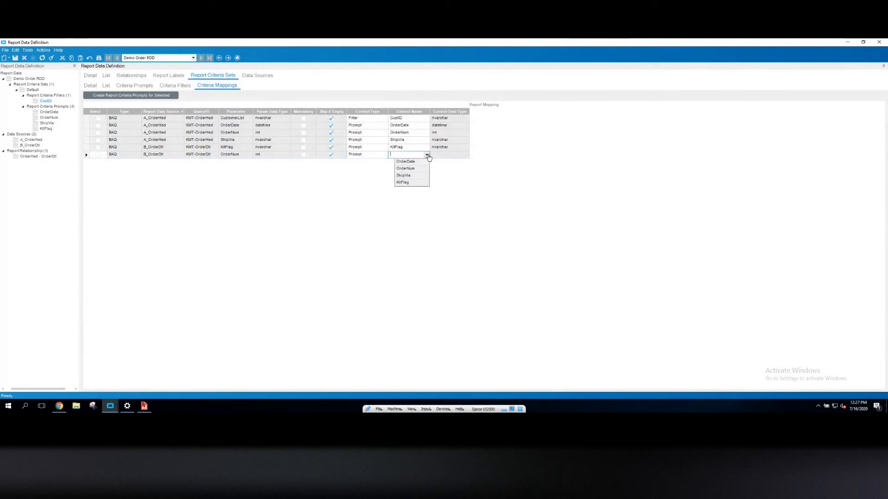
click(404, 169)
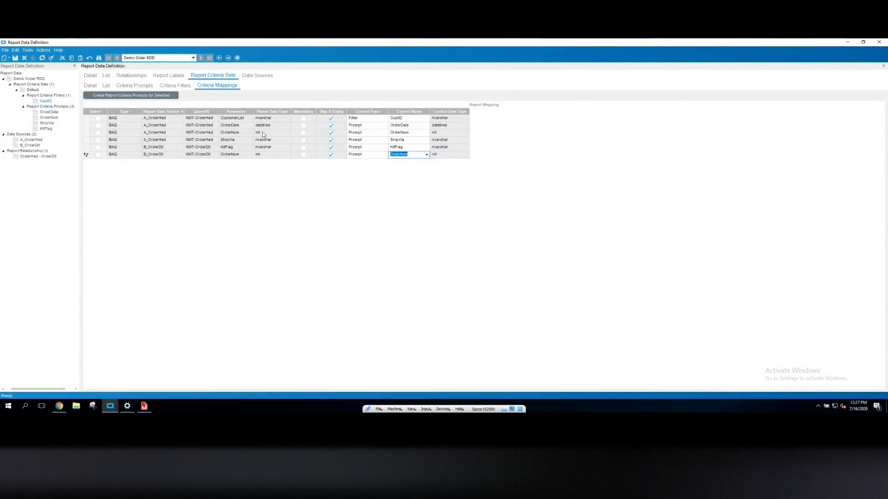
click(269, 155)
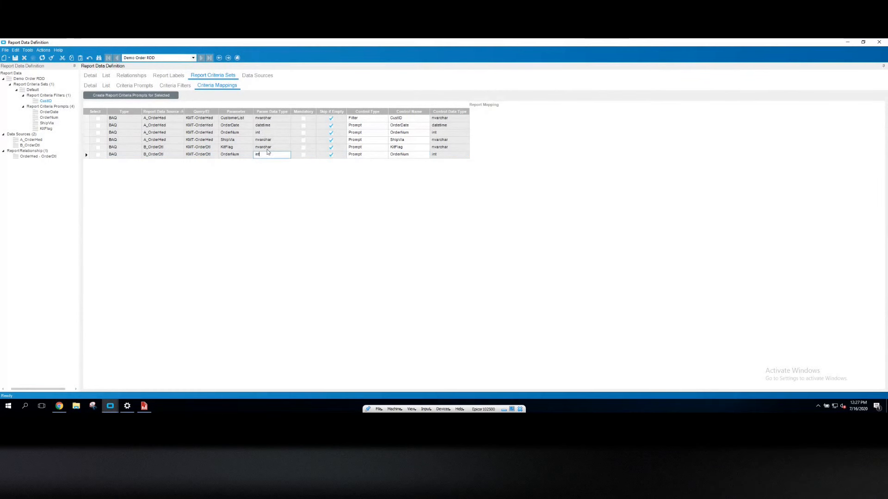
click(15, 58)
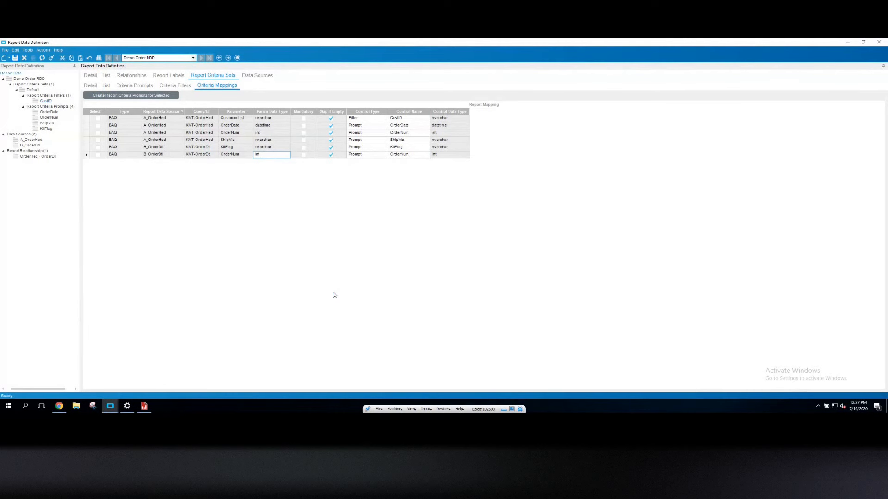
Preview the report submission form and check its Report Options and Filters pages
click(44, 50)
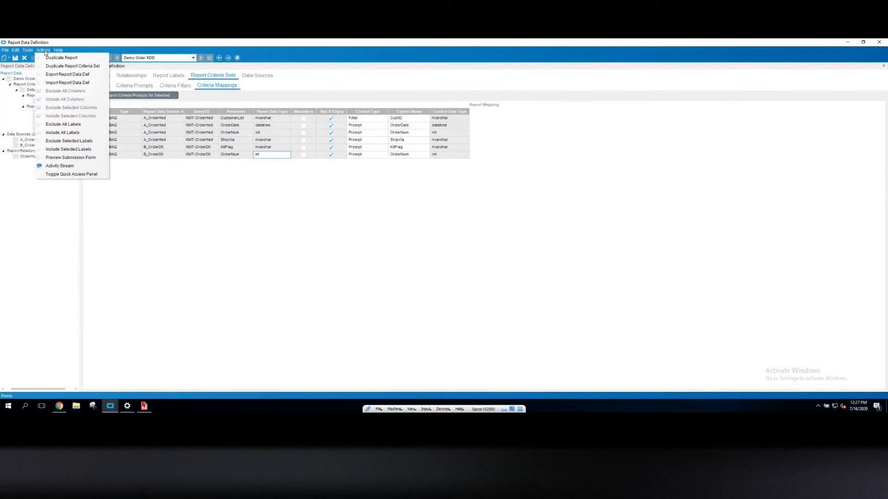
click(76, 158)
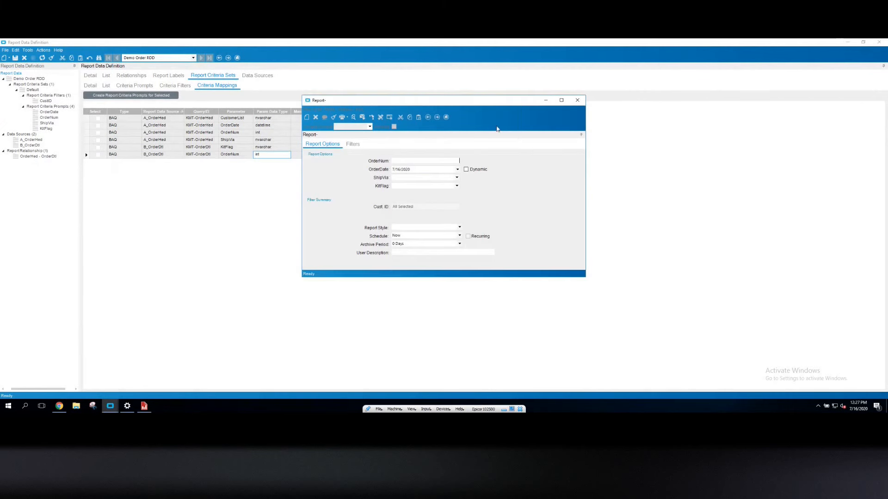
drag(461, 104, 407, 132)
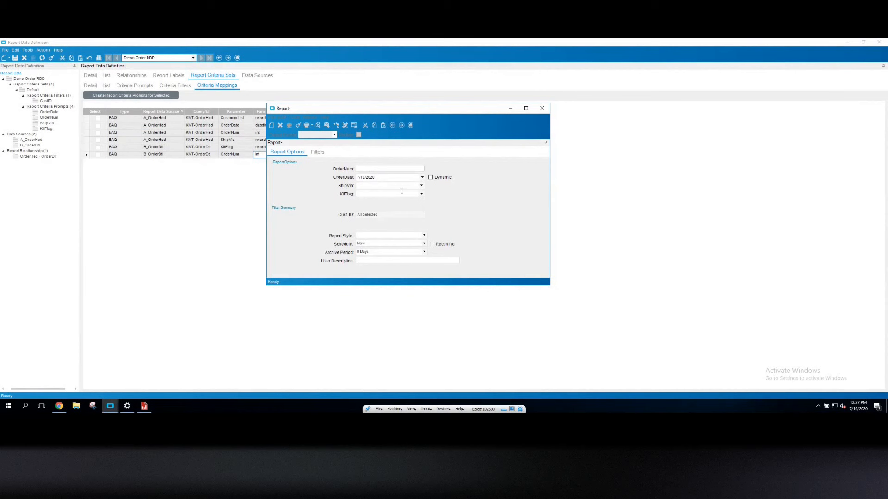
click(318, 153)
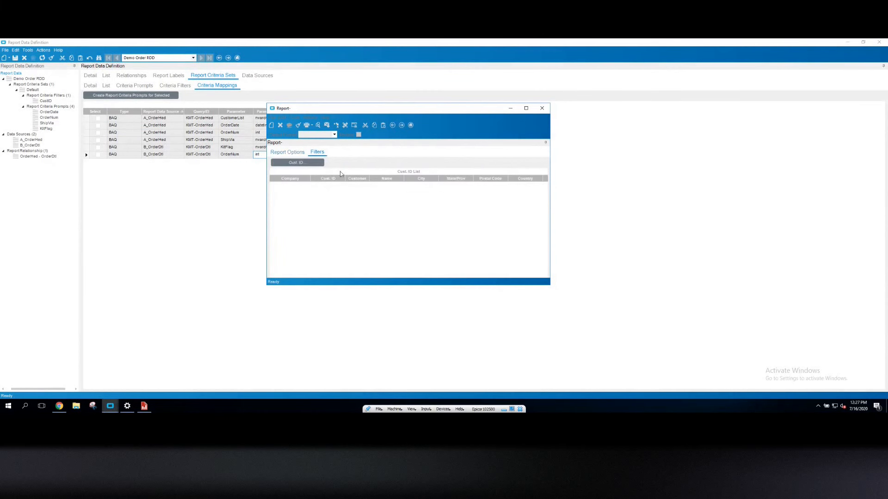
click(291, 154)
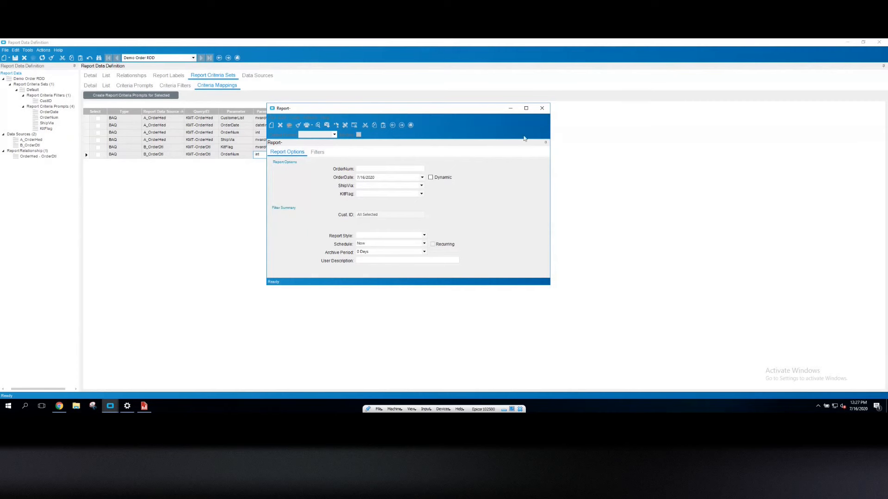
click(541, 108)
Relabel the KitFlag and ShipVia prompts as Kit Flag and Ship Via, saving each
click(124, 86)
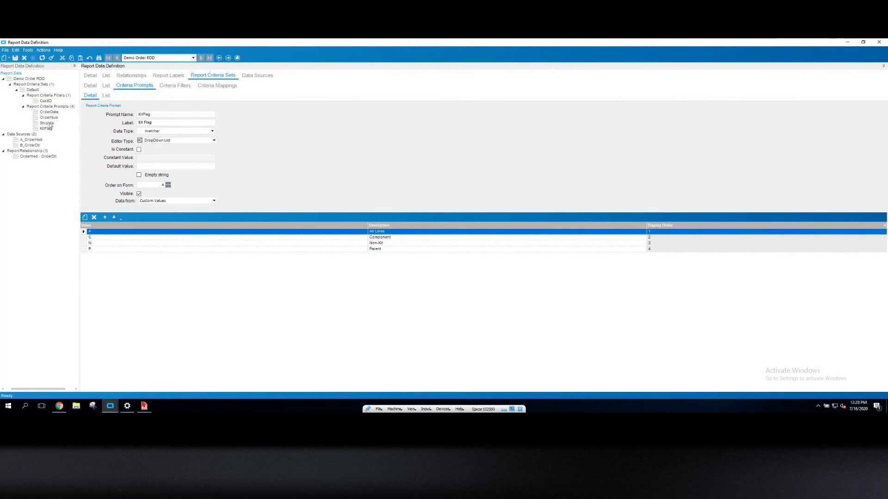
key(ctrl+s)
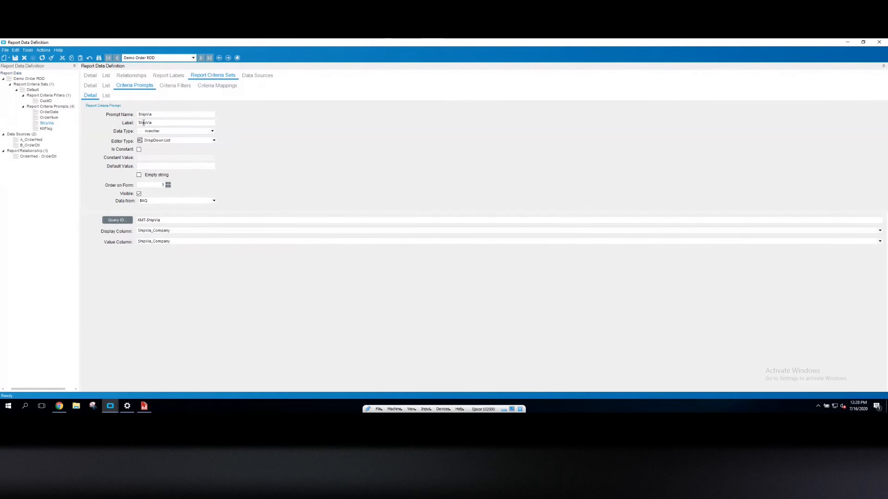
click(146, 123)
key(ctrl+s)
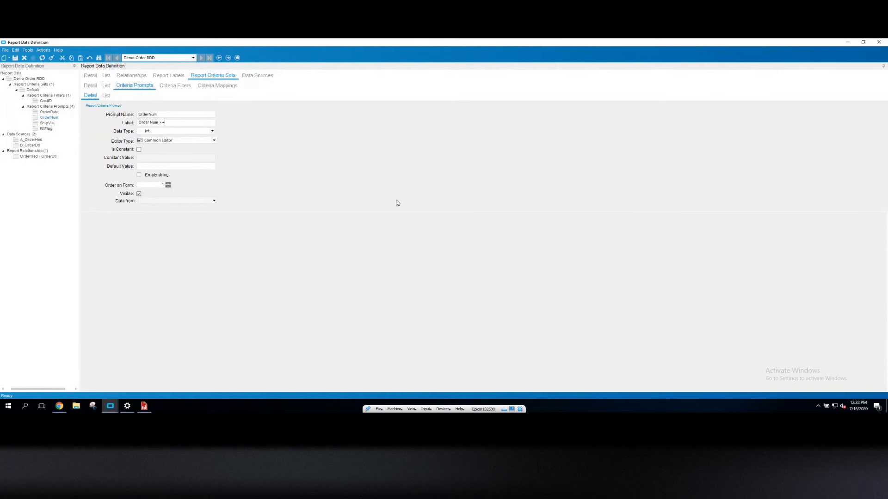
Relabel the OrderNum and OrderDate prompts as Order Num >= and Order Date >=, and save
click(53, 112)
click(149, 122)
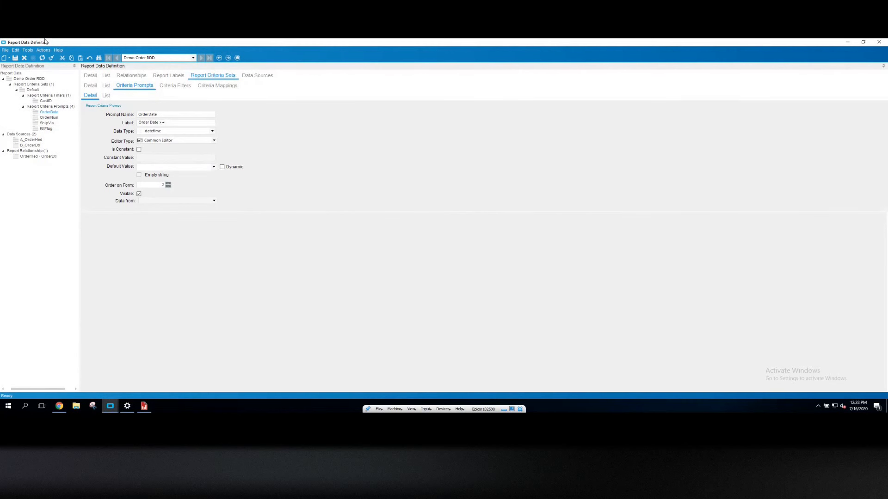
click(15, 58)
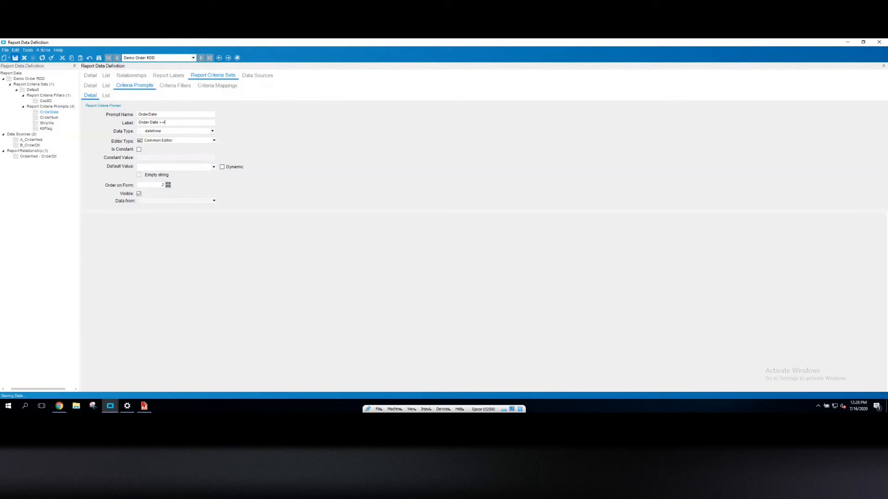
Preview the submission form again to check the new prompt labels
click(43, 50)
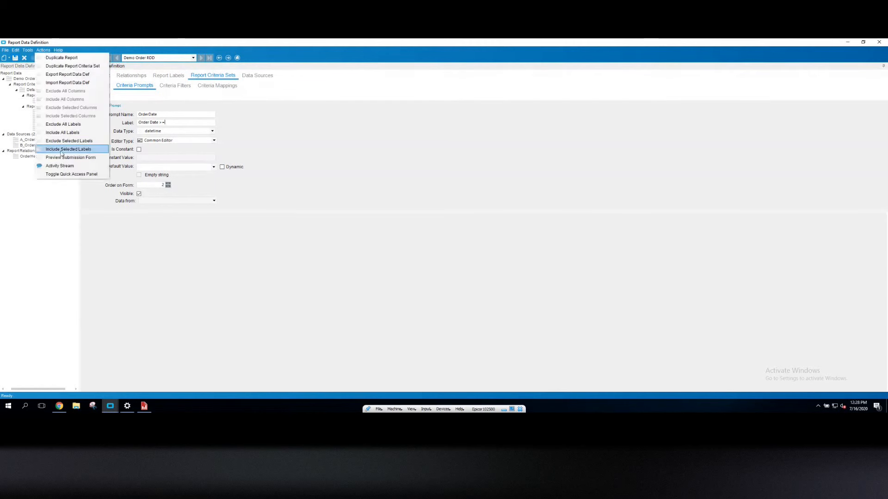
click(64, 157)
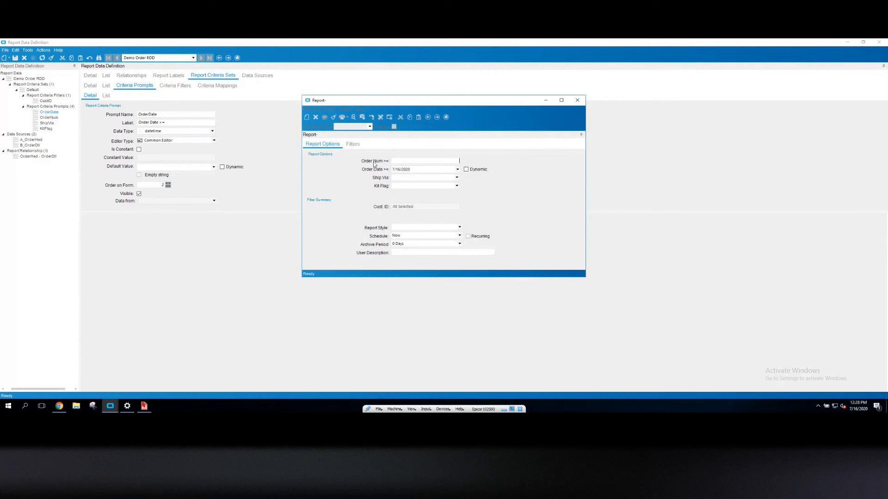
click(415, 168)
click(577, 100)
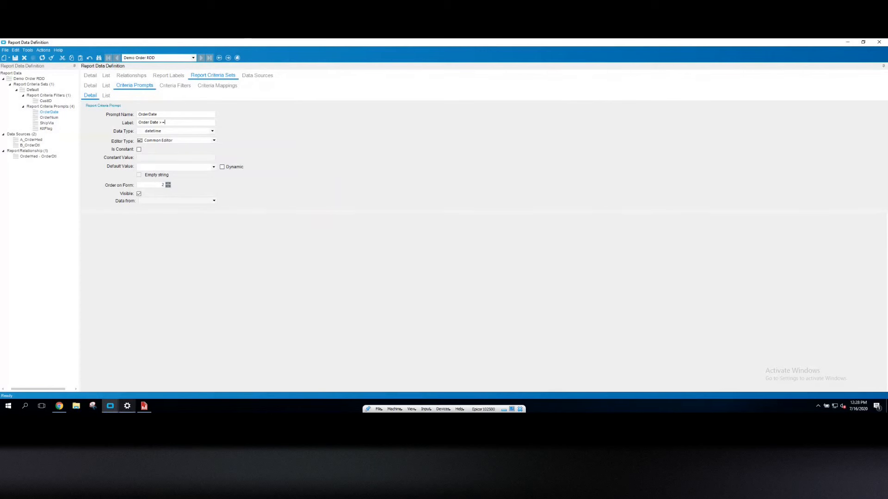
Copy the report data definition ID DEMO-Order from its detail page
click(111, 407)
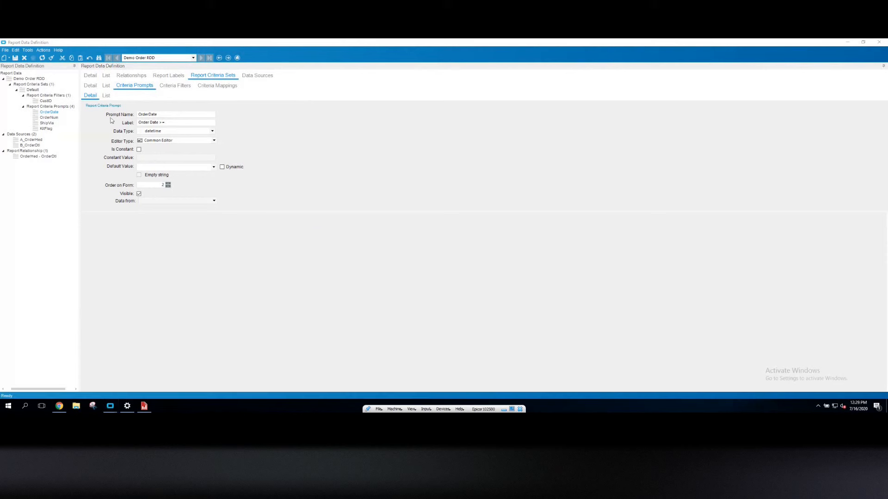
click(91, 75)
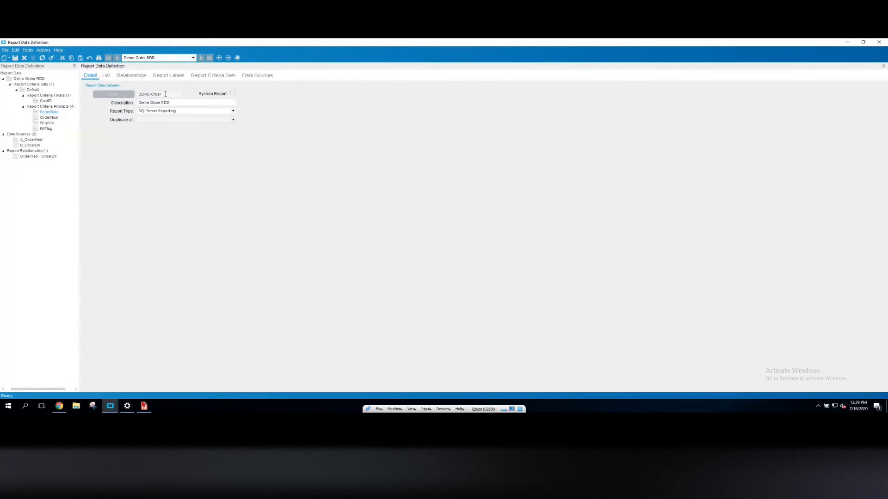
click(164, 95)
key(ctrl+c)
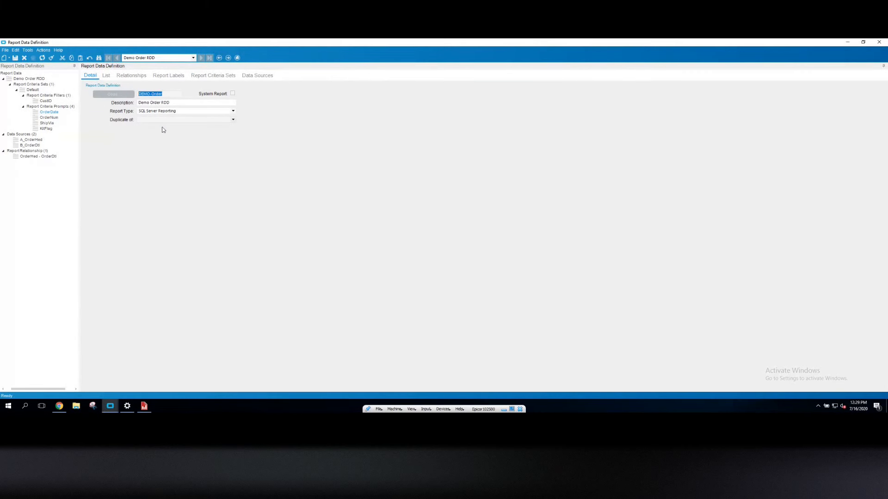
Switch to Report Style Maintenance and add a new report DEMO-Order with description DEMO-Order, then save
click(119, 406)
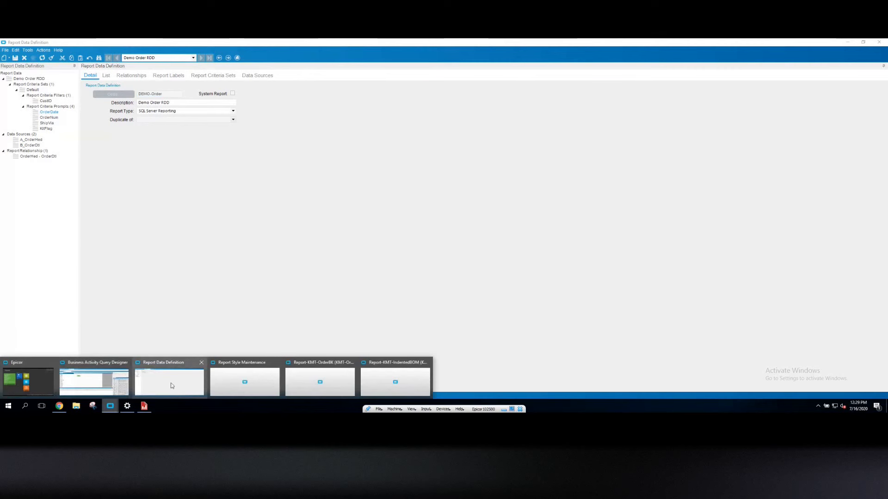
click(251, 382)
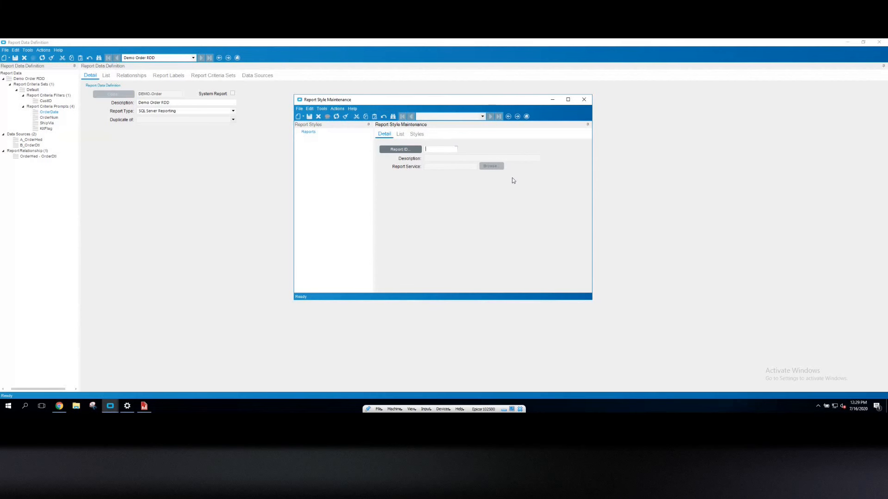
key(ctrl+v)
key(Tab)
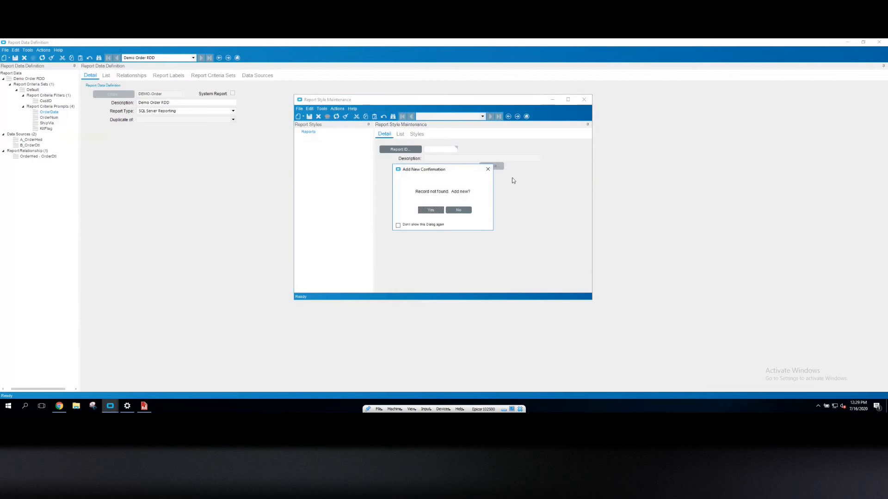
key(Return)
key(ctrl+v)
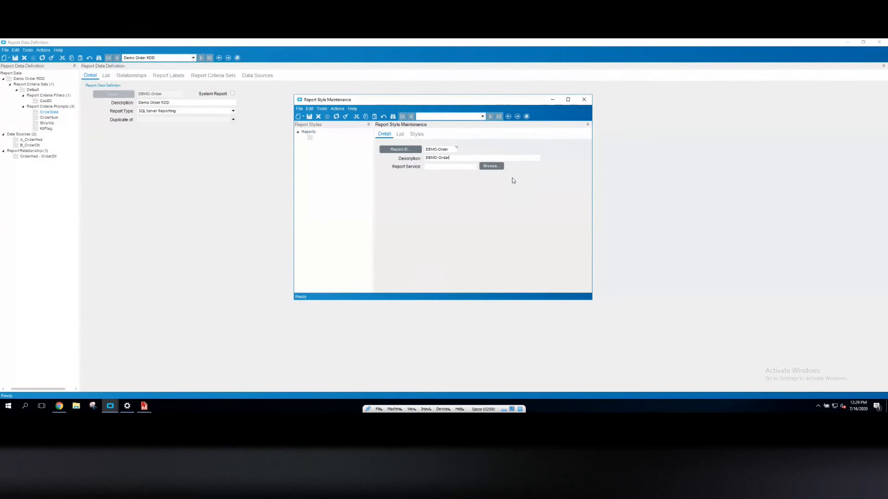
key(Tab)
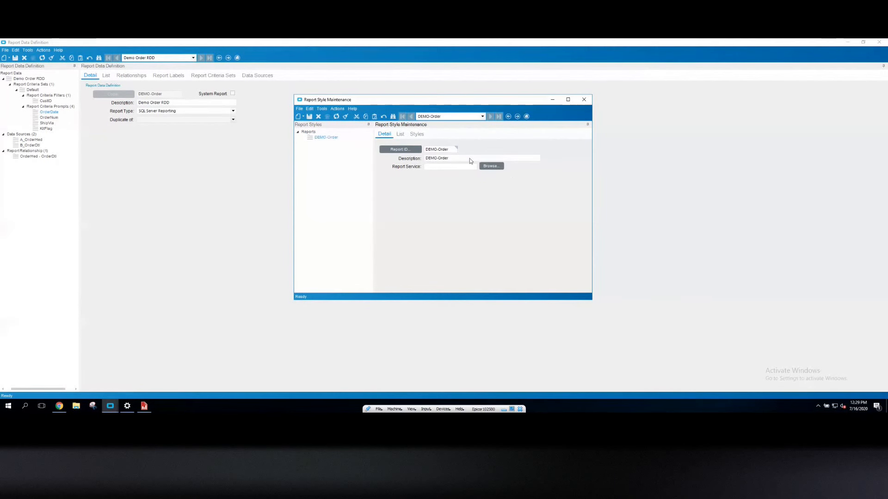
key(ctrl+s)
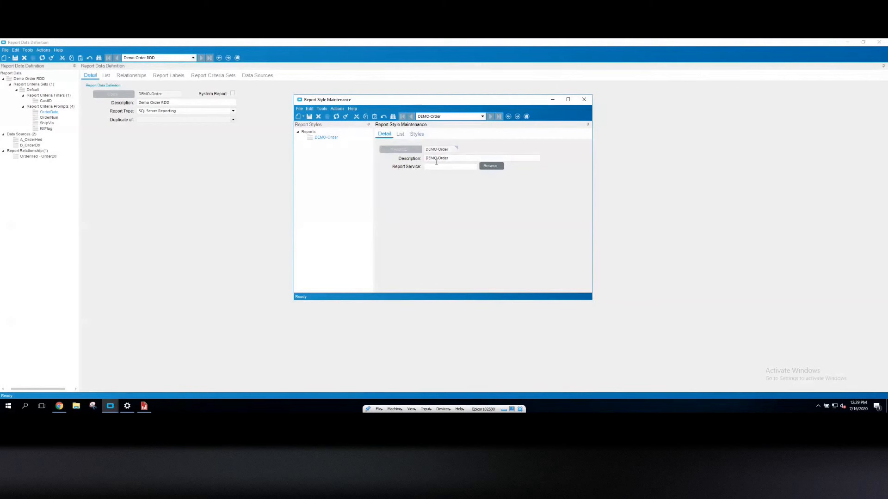
Add a new report style named Standard with report type SQL Server Reporting, and save it
click(417, 134)
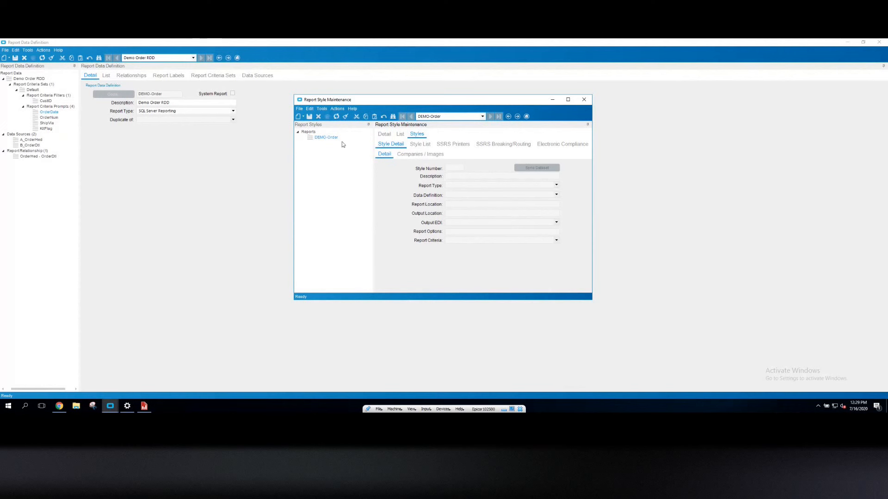
click(298, 116)
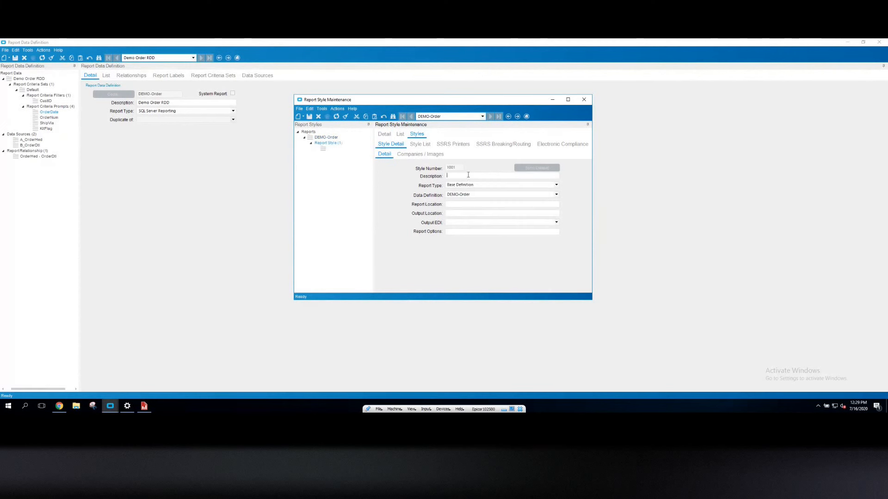
text(Standard)
key(Tab)
key(Down)
key(Tab)
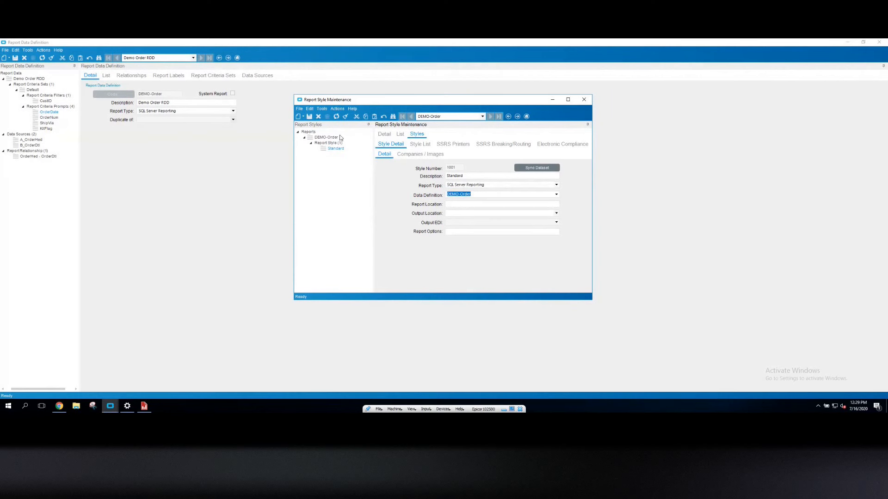
click(309, 117)
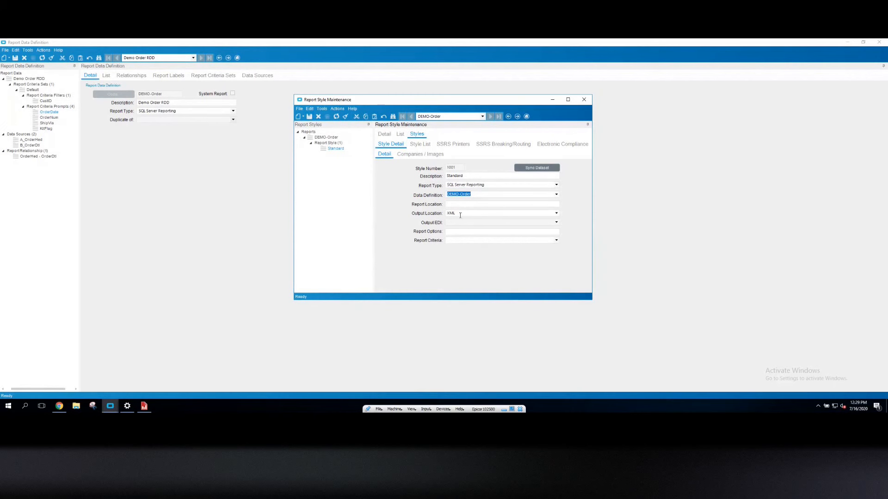
Set the style's output location to Database and its report criteria to Default
drag(458, 215, 437, 216)
text(Database)
key(Tab)
click(556, 241)
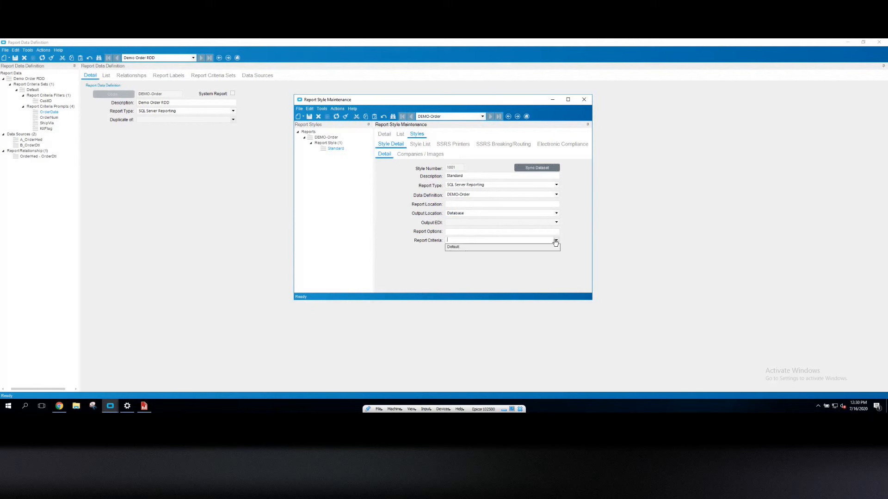
click(457, 248)
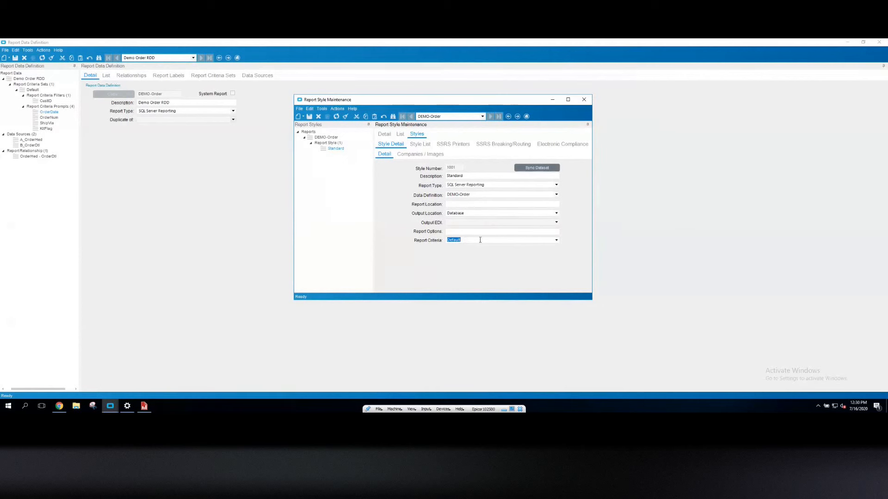
click(466, 204)
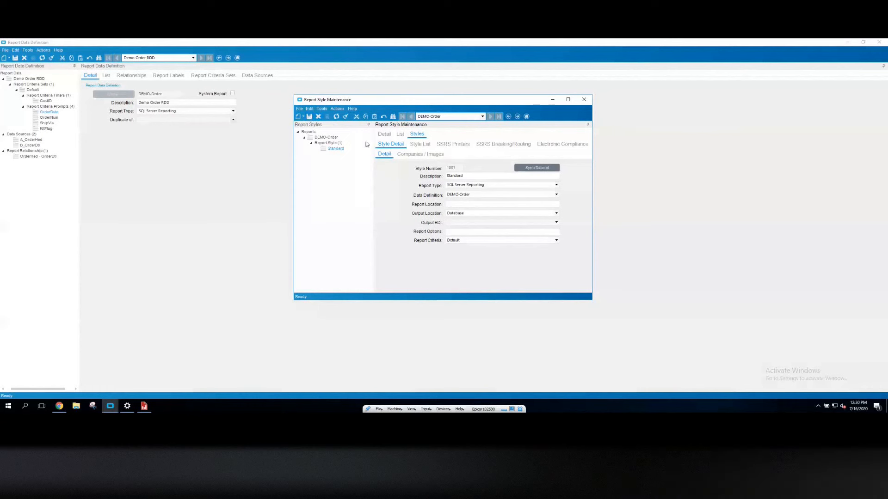
Create the SSRS report for the Standard style
click(337, 109)
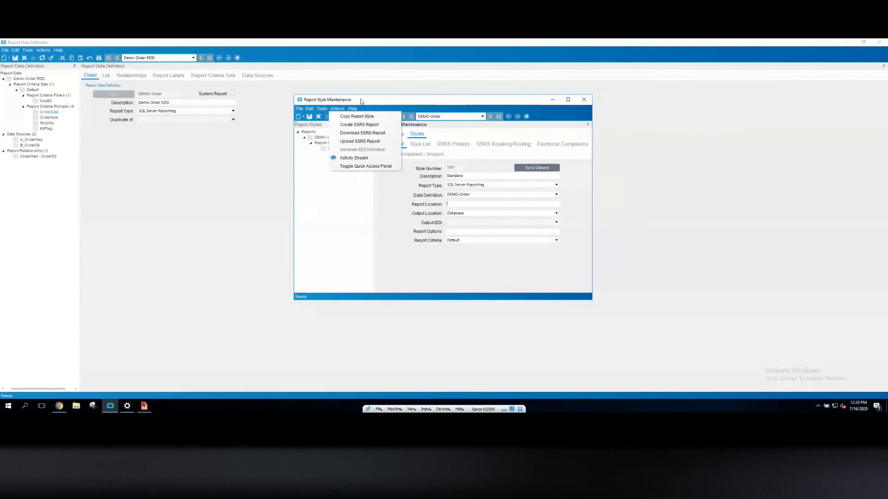
click(363, 107)
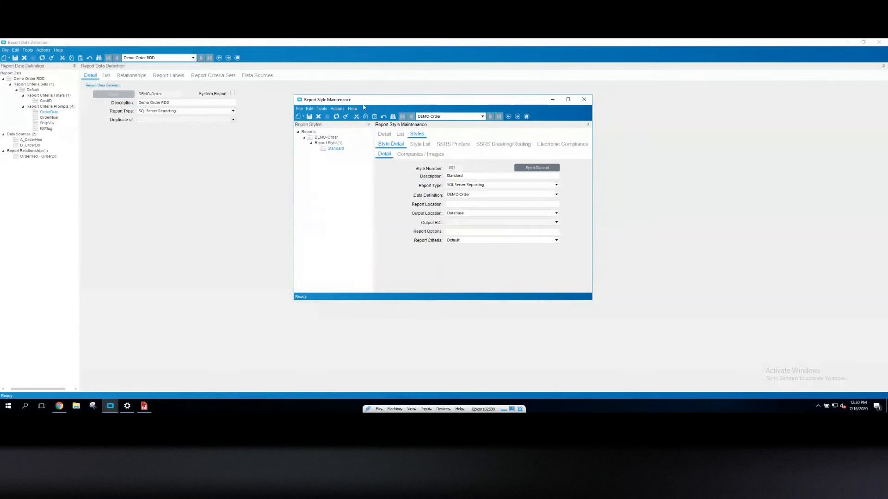
click(338, 110)
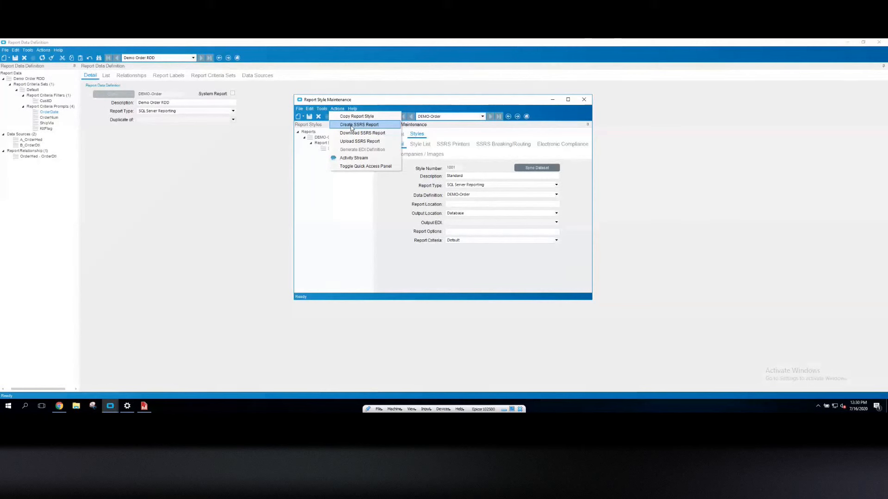
click(351, 126)
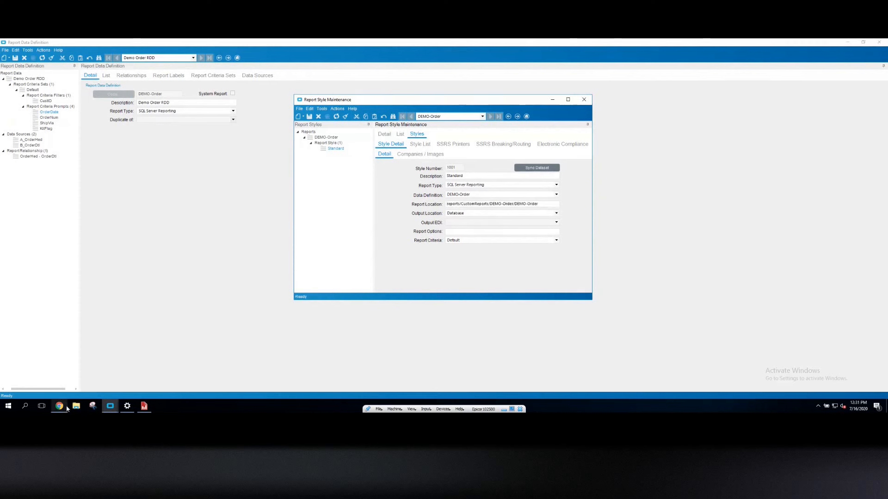
Switch to the browser's SSRS CustomReports page, refresh it, and open the DEMO-Order folder
mouse_move(61, 408)
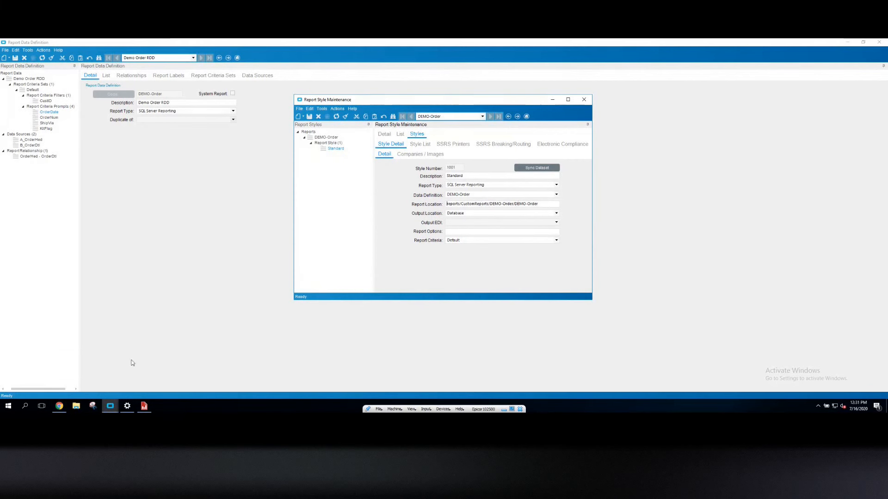
click(59, 406)
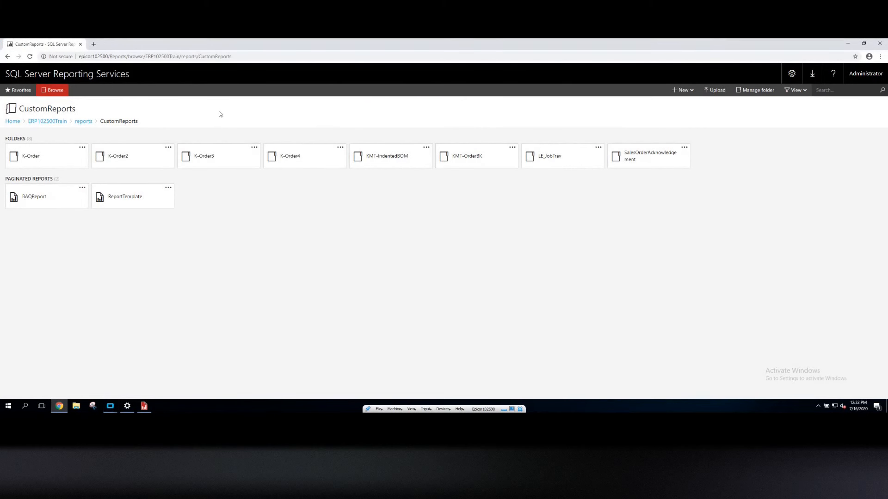
click(30, 57)
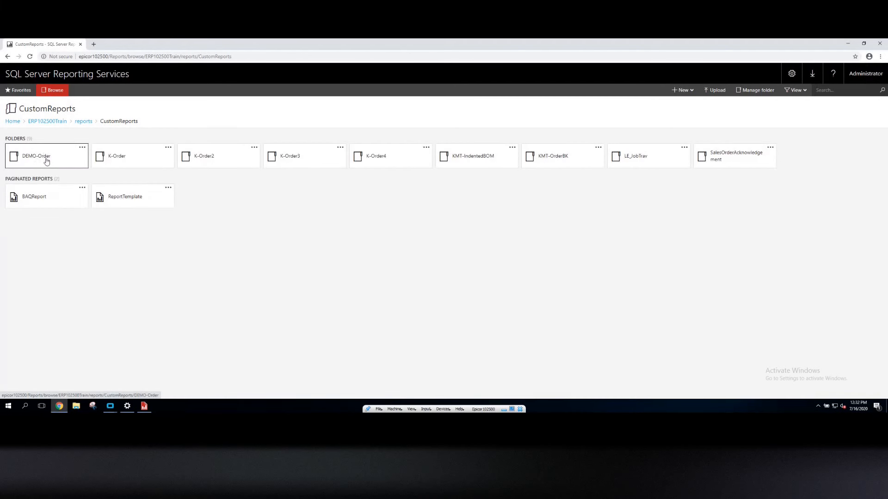
click(50, 161)
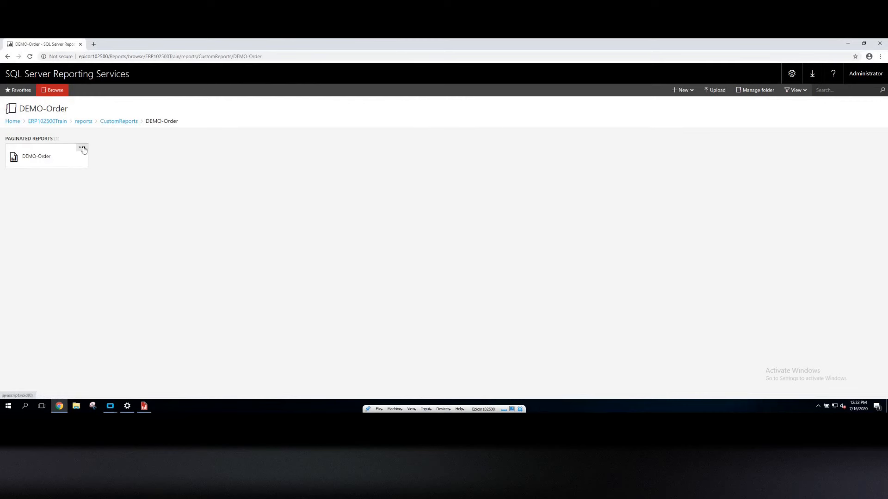
Open the DEMO-Order report for editing in Report Builder
click(83, 149)
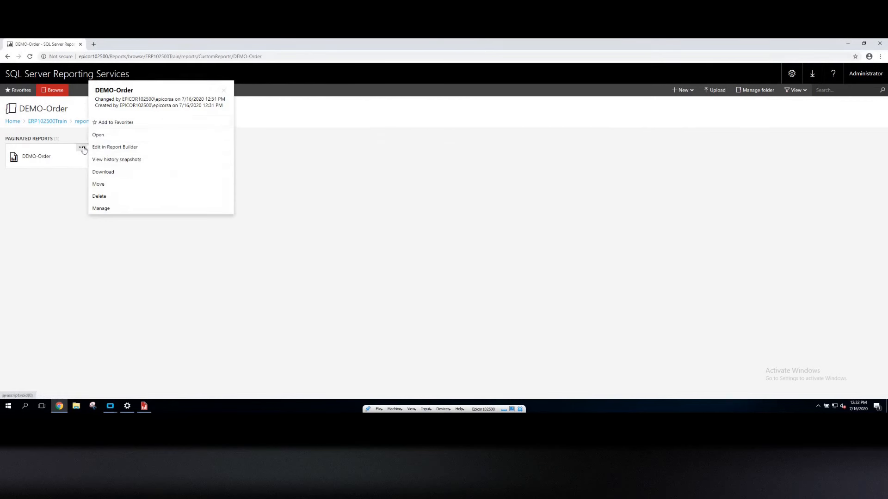
click(108, 147)
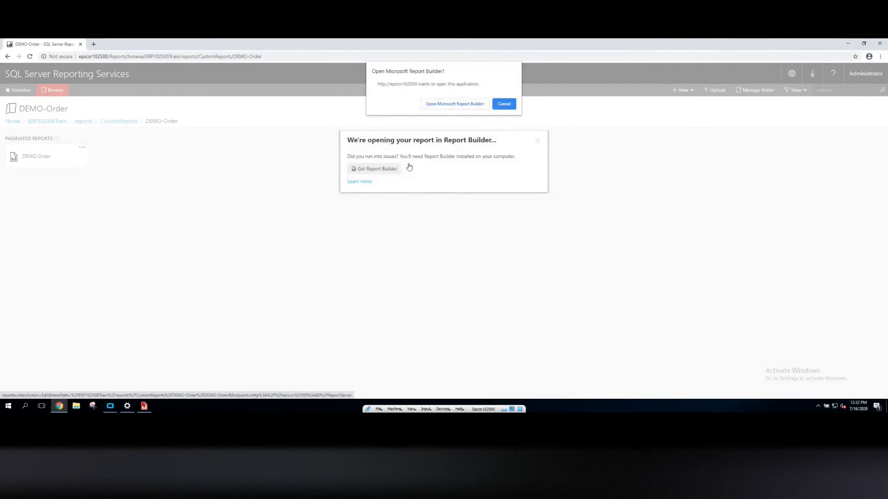
click(455, 103)
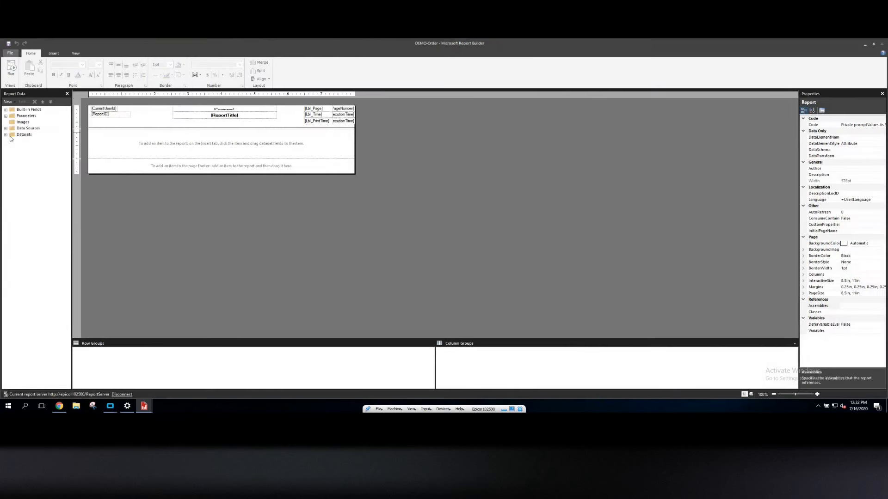
Examine the report's datasets, expanding the A_OrderHed dataset's fields
click(5, 134)
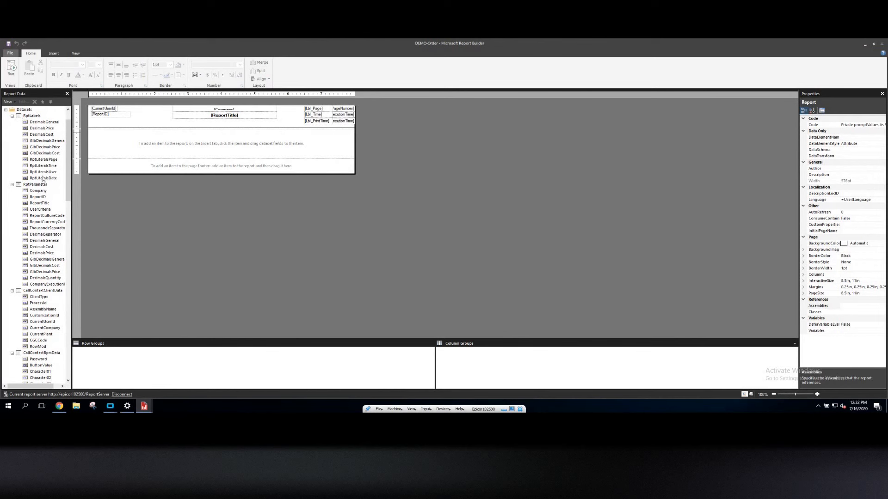
click(13, 117)
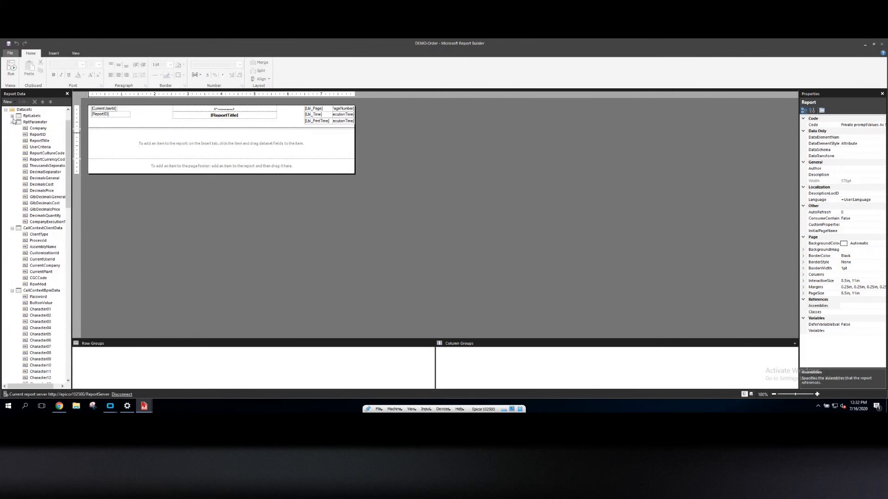
click(43, 147)
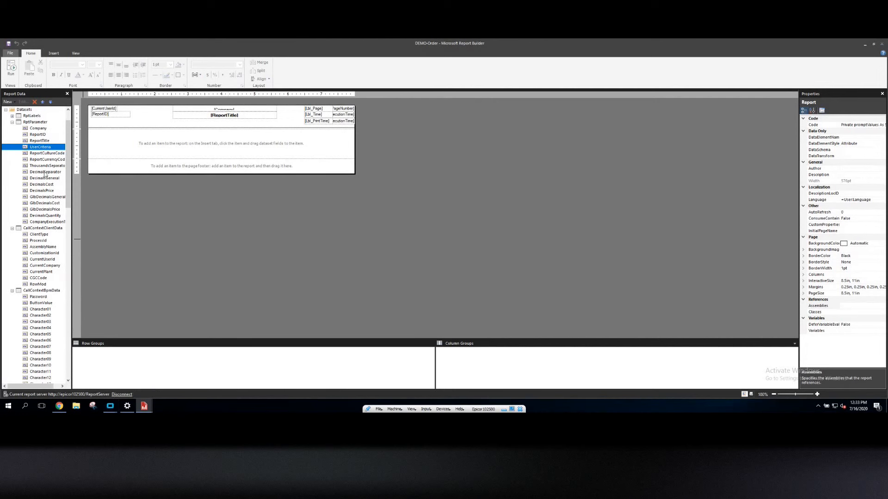
click(12, 122)
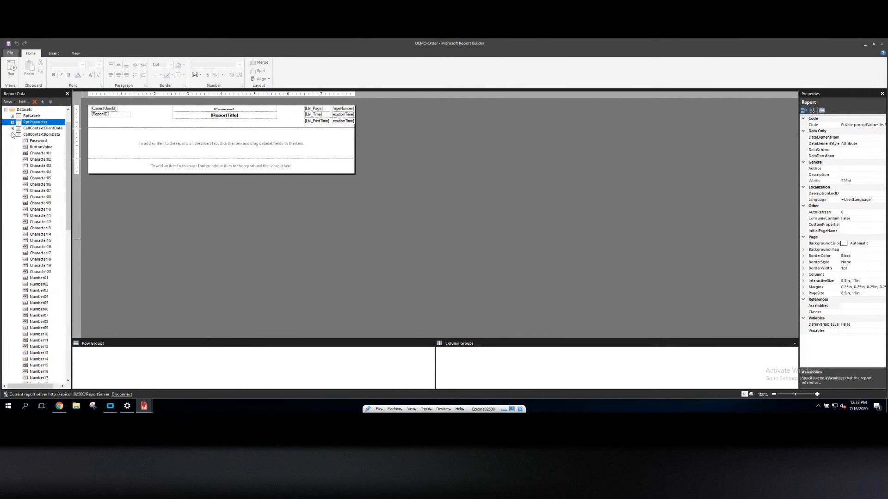
click(12, 128)
click(12, 134)
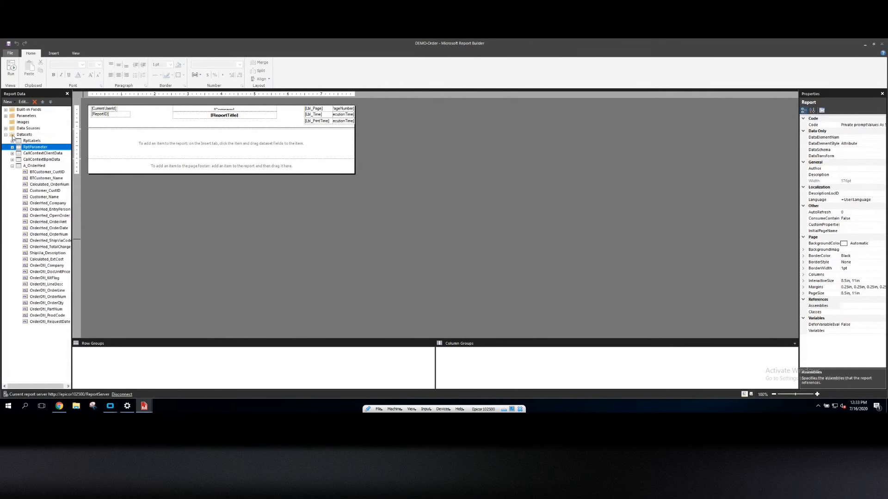
click(35, 166)
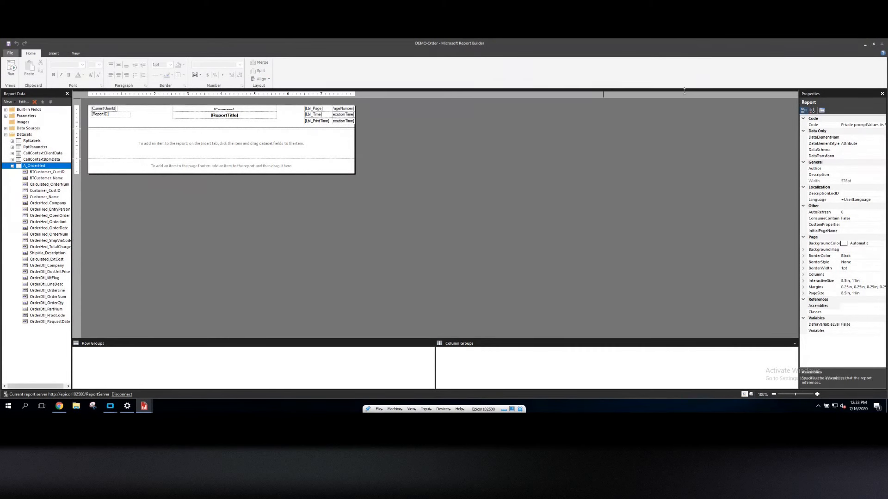
Dismiss the browser's opening notice and switch to the KMT-OrderBK report in Report Builder
click(866, 46)
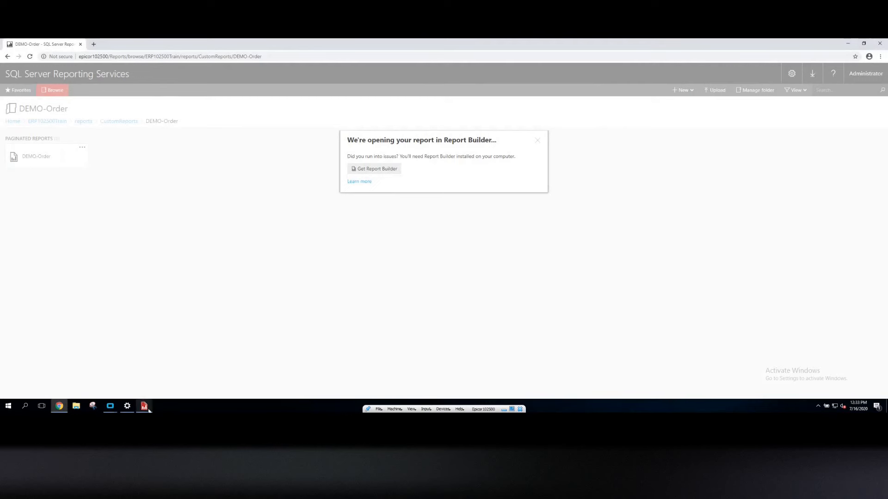
mouse_move(145, 407)
click(123, 374)
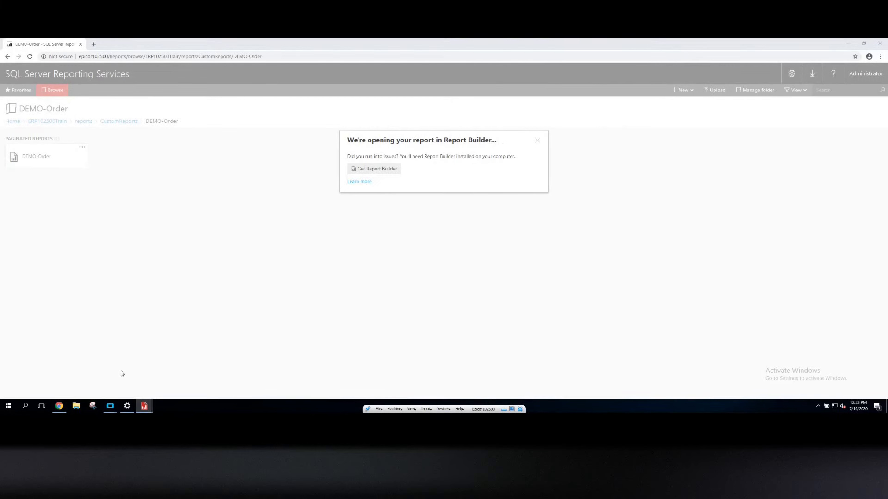
click(537, 140)
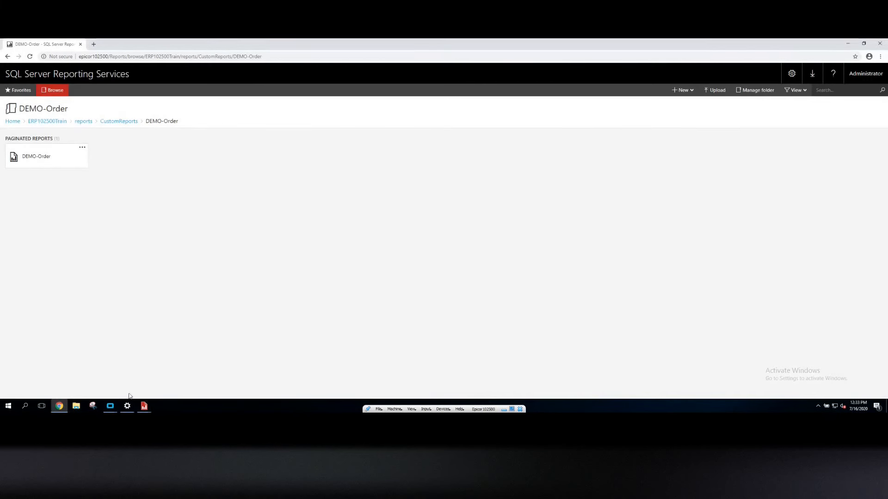
mouse_move(144, 406)
click(118, 380)
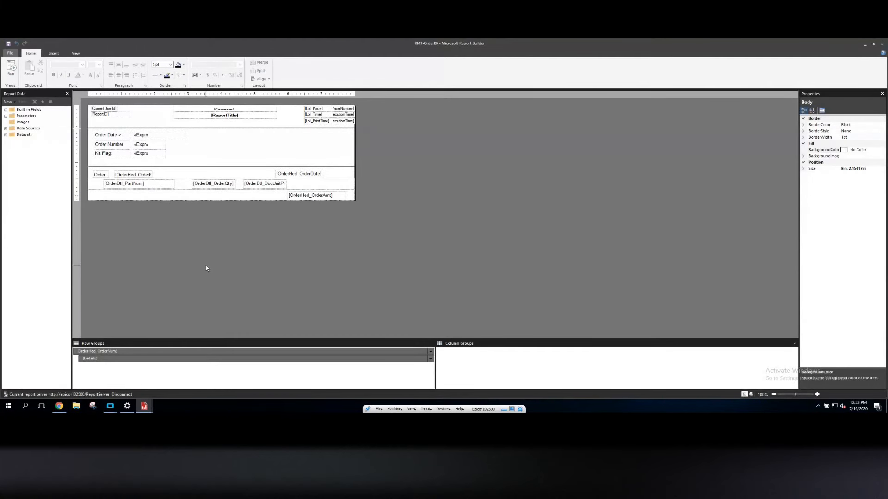
Inspect the value expression of the Order Number prompt textbox in the header
right_click(153, 148)
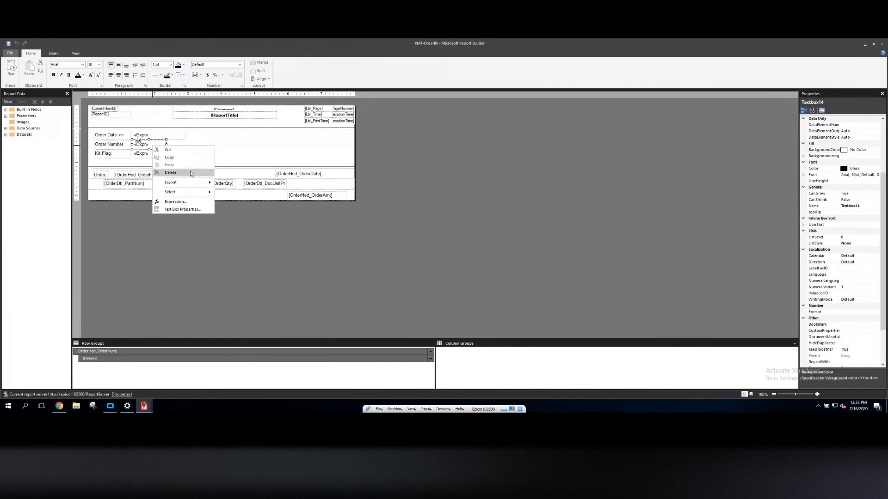
click(175, 202)
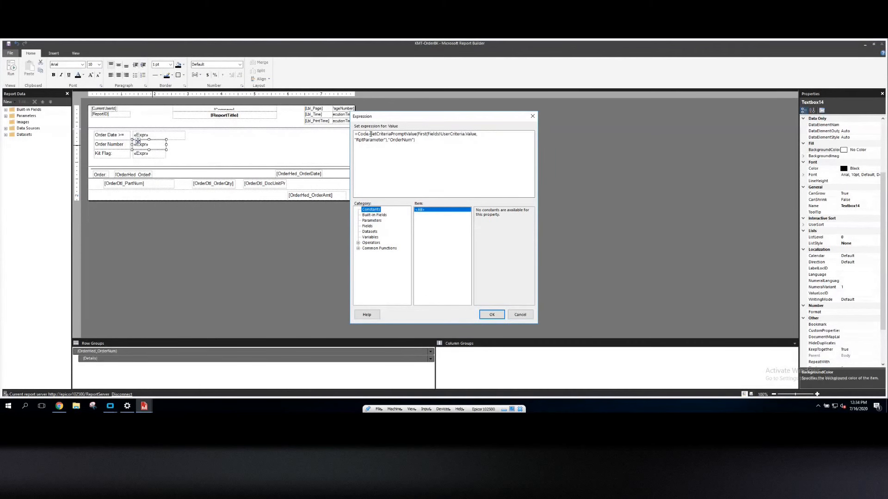
drag(370, 134, 416, 135)
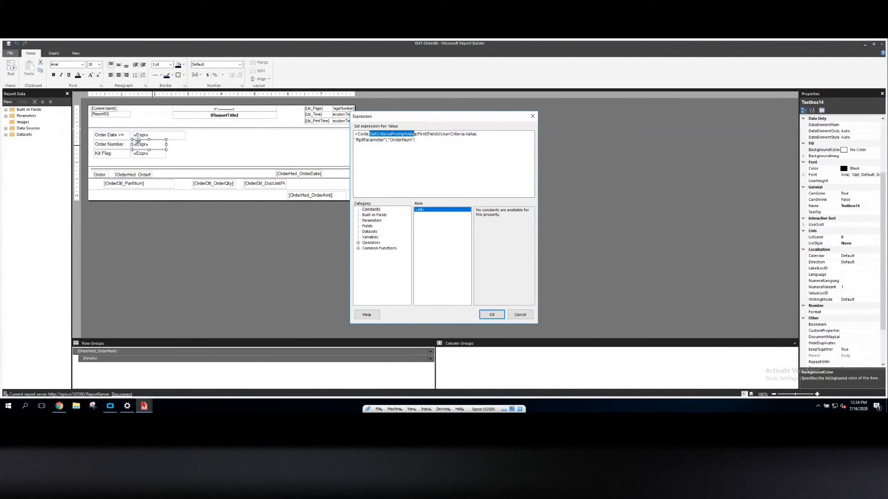
double_click(412, 140)
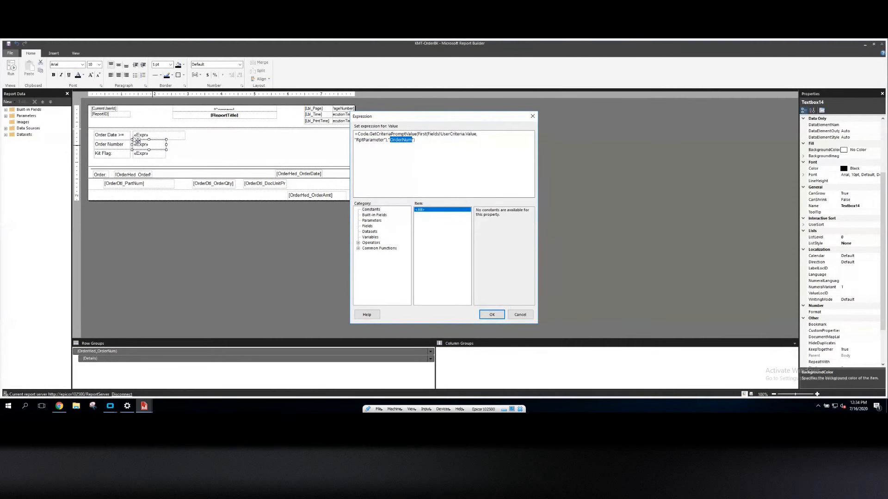
click(520, 315)
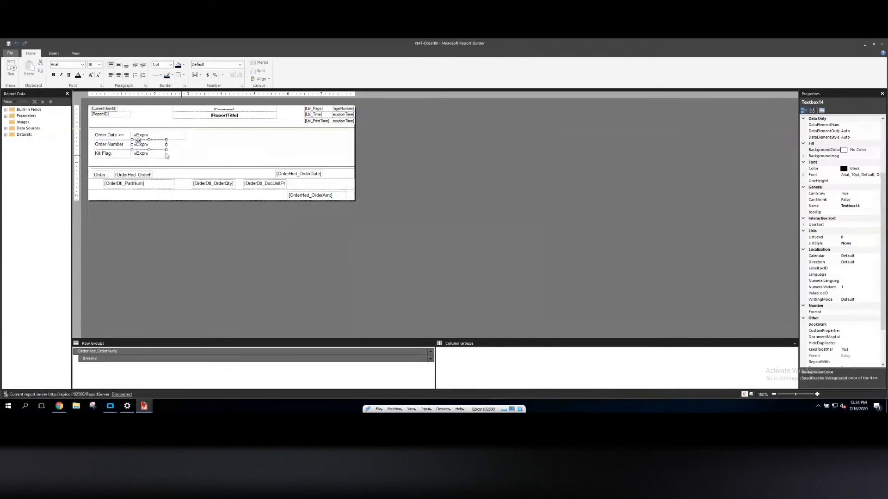
Inspect the value expression of the Order Date prompt textbox
right_click(170, 137)
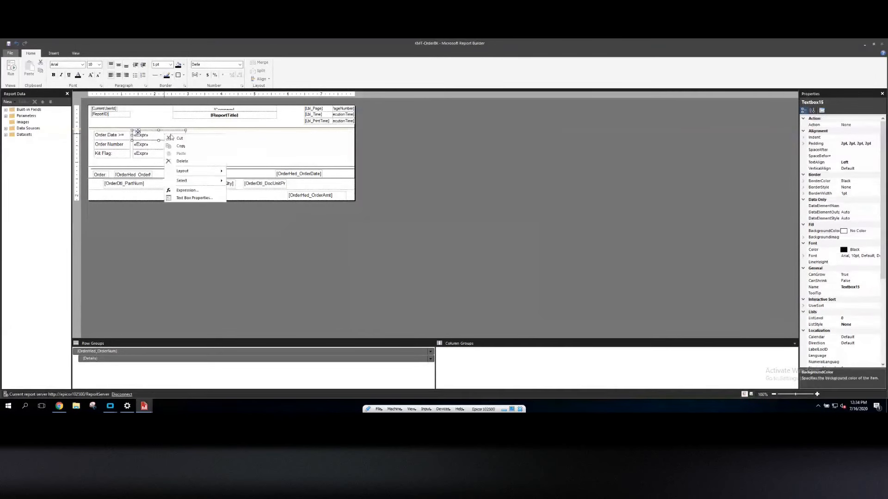
click(188, 191)
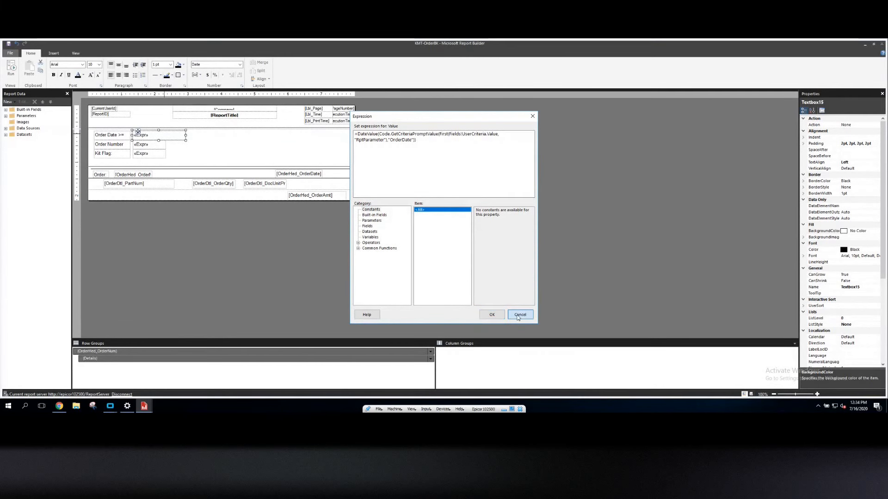
click(518, 317)
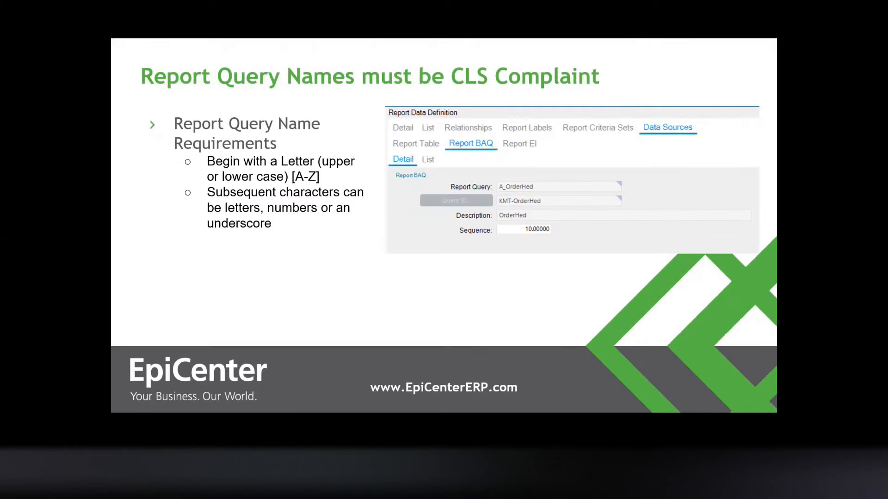
key(Right)
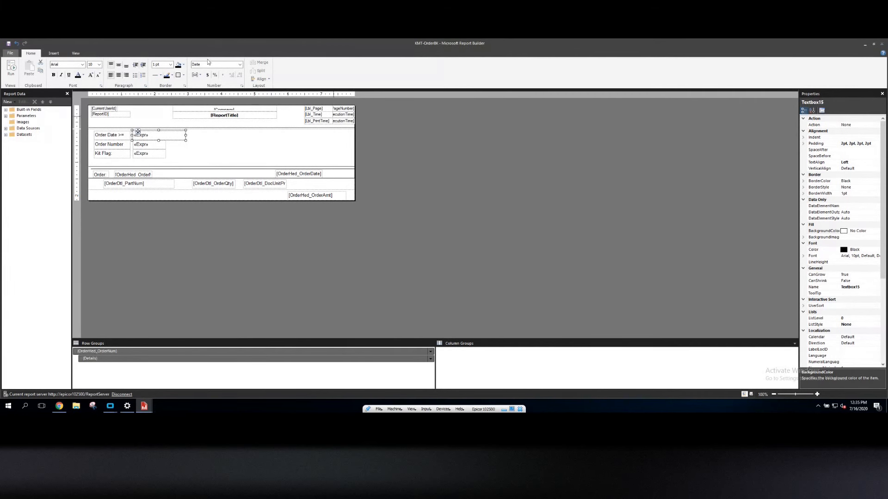
click(864, 45)
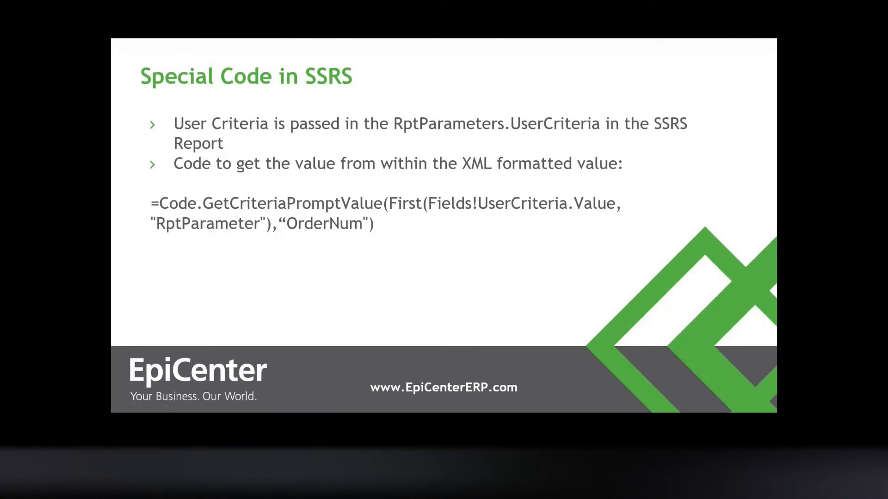
key(Right)
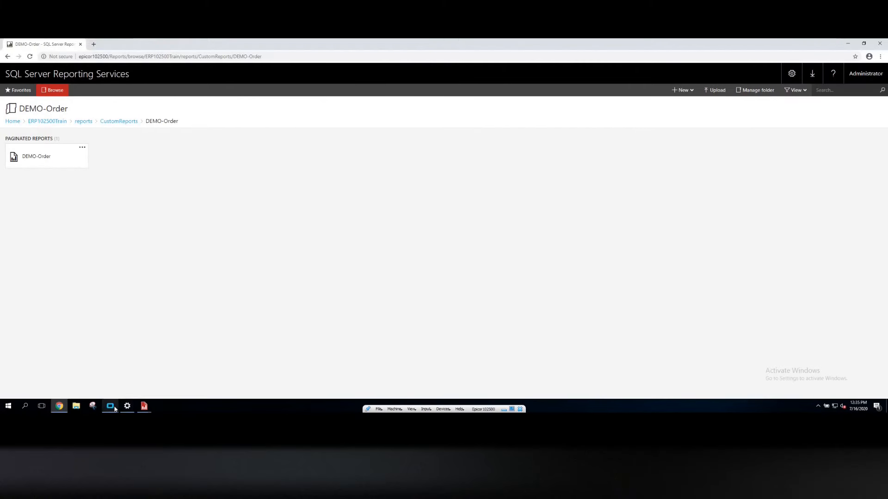
Switch to the KMT-OrderBK report form and set Order Date to 5/1/2018 and Order Number to 5000
mouse_move(113, 409)
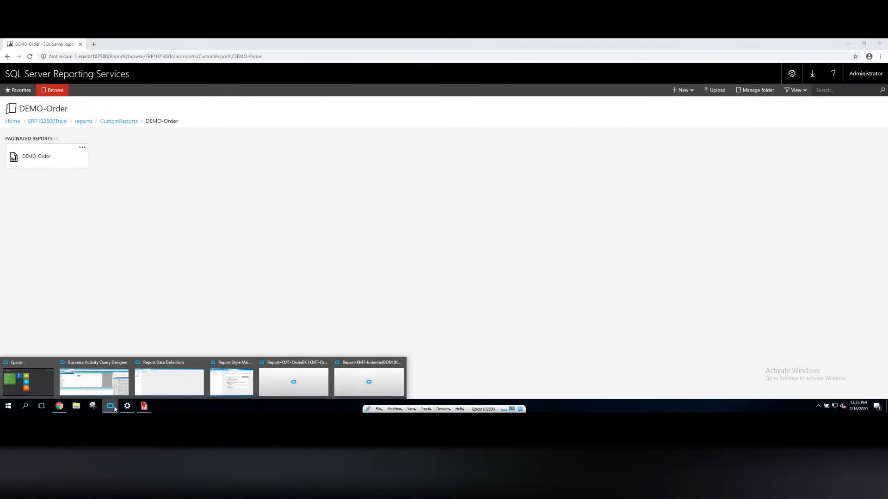
click(293, 390)
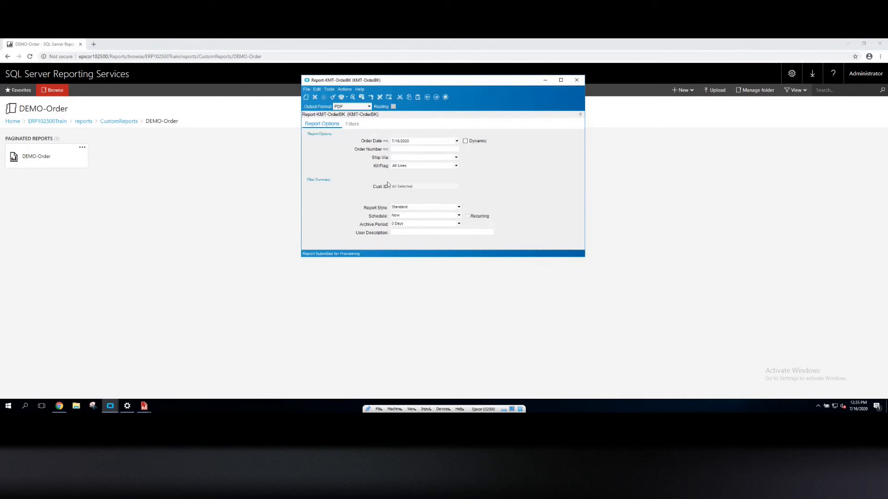
click(423, 141)
drag(428, 140, 361, 143)
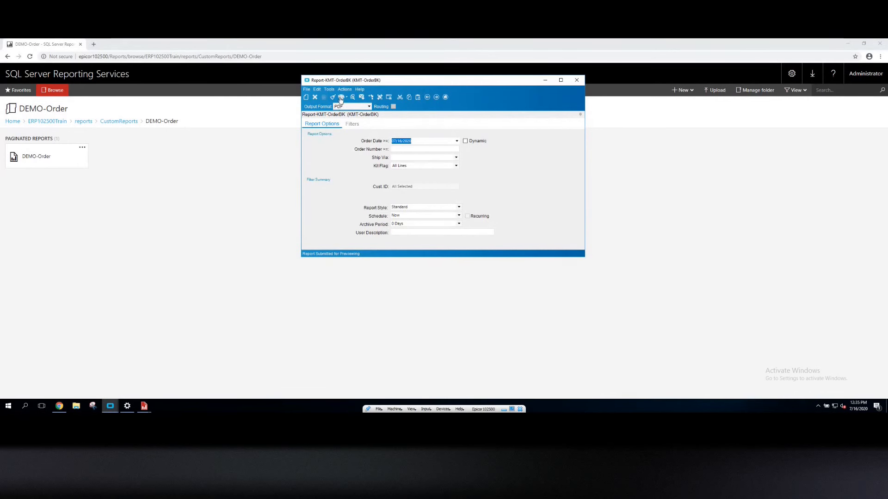
drag(424, 142, 355, 141)
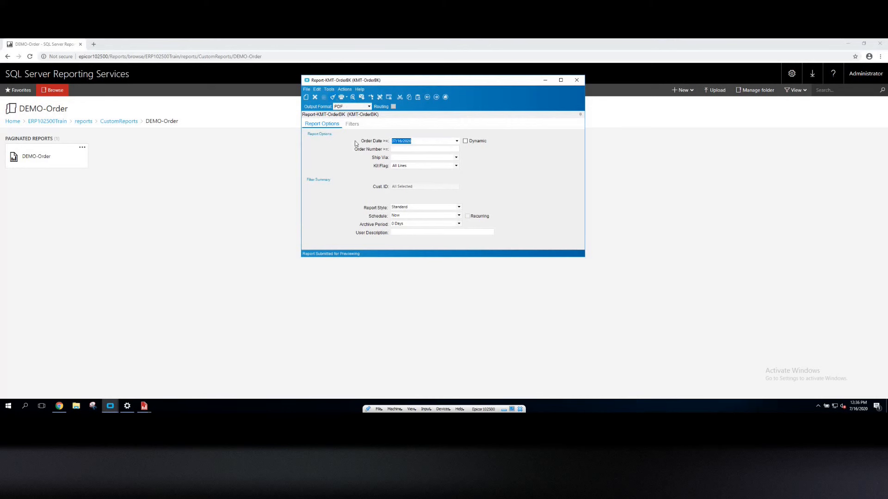
key(Delete)
key(Tab)
click(431, 149)
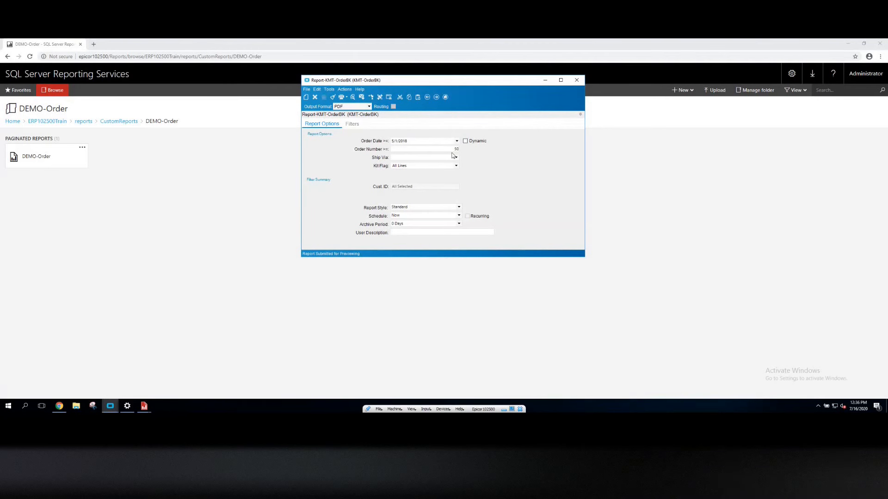
text(5000)
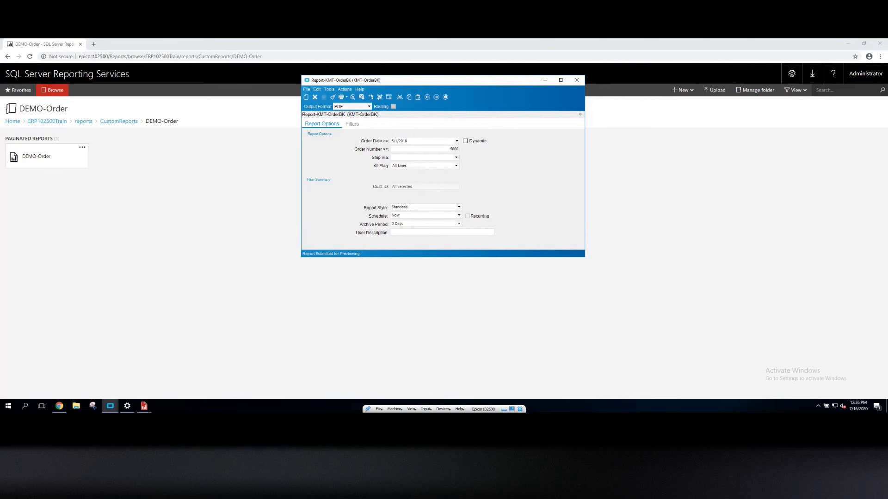
click(406, 165)
Preview the submission form of the Report Data Definition with the KitFlag prompt selected, then close the preview
click(111, 408)
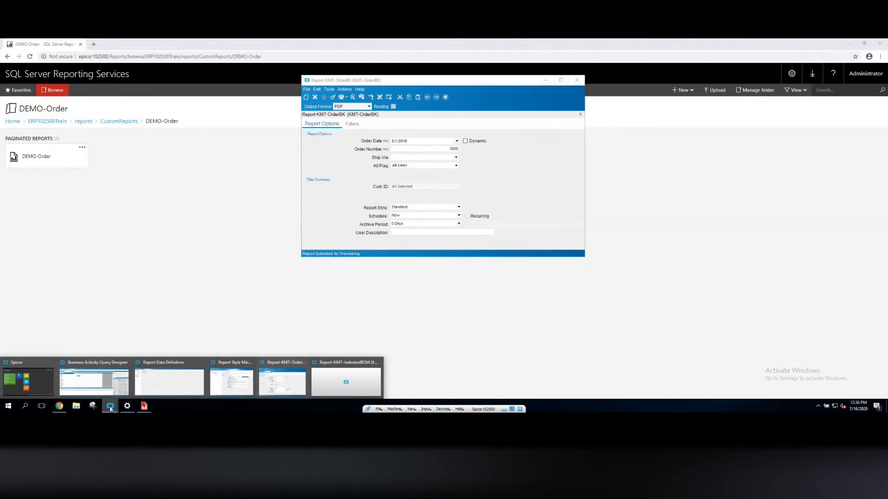
click(156, 385)
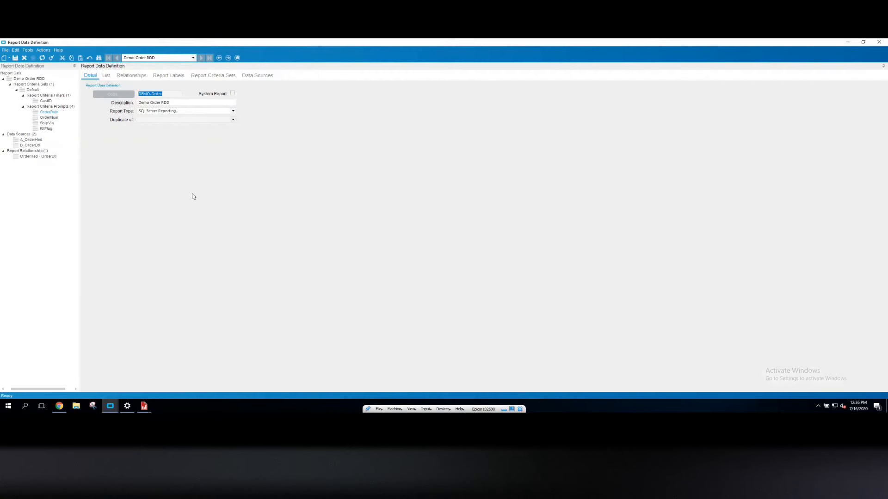
click(46, 129)
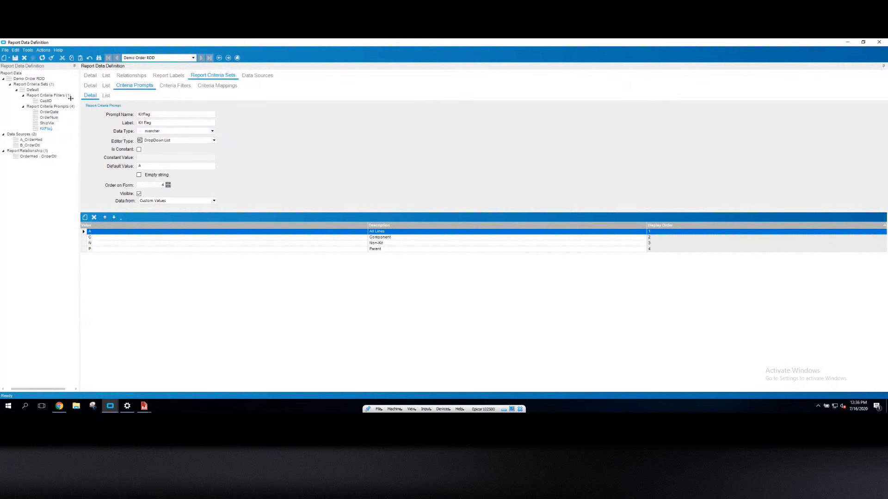
click(15, 58)
click(42, 50)
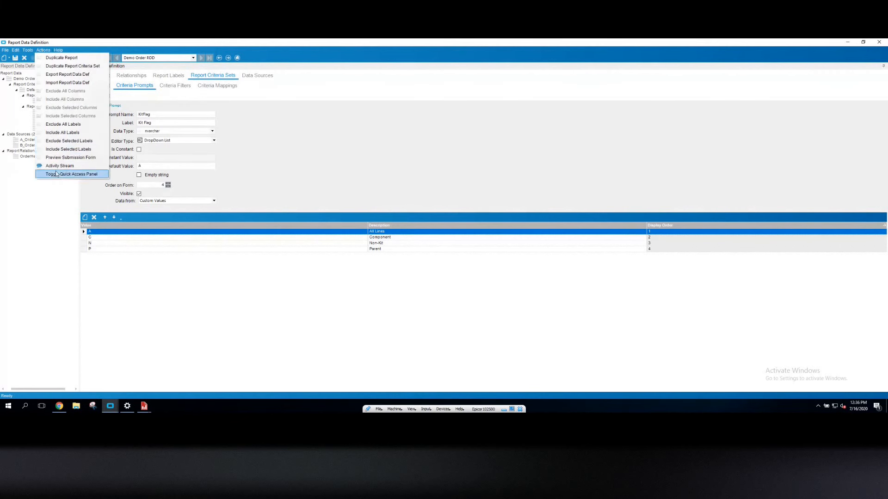
click(65, 157)
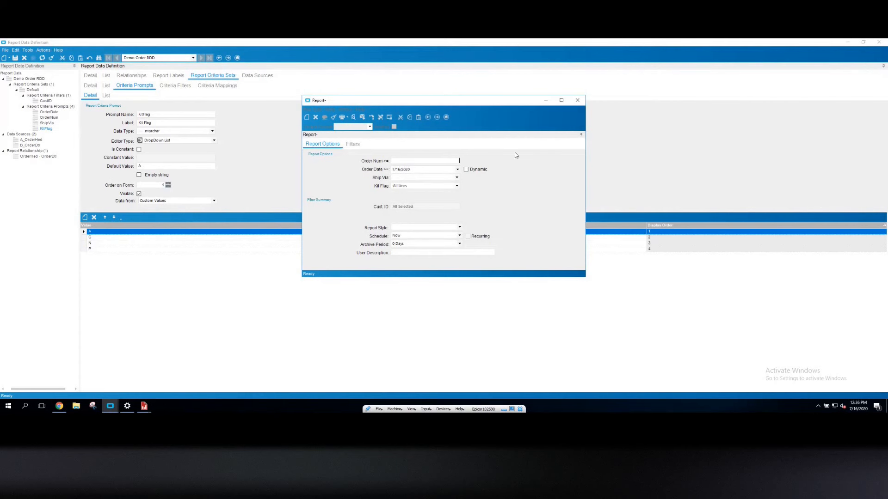
click(577, 99)
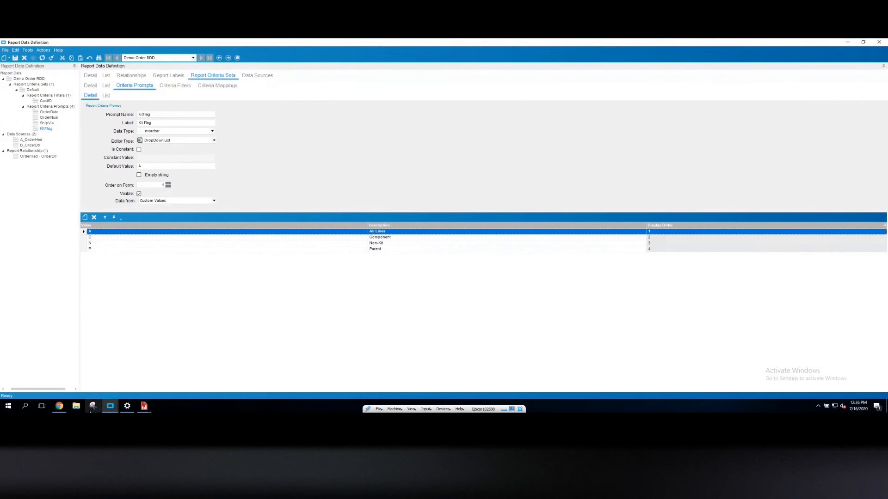
Back in the KMT-OrderBK form, add customers ADDISON and DALTON to the Cust. ID filter and return to report options
mouse_move(110, 406)
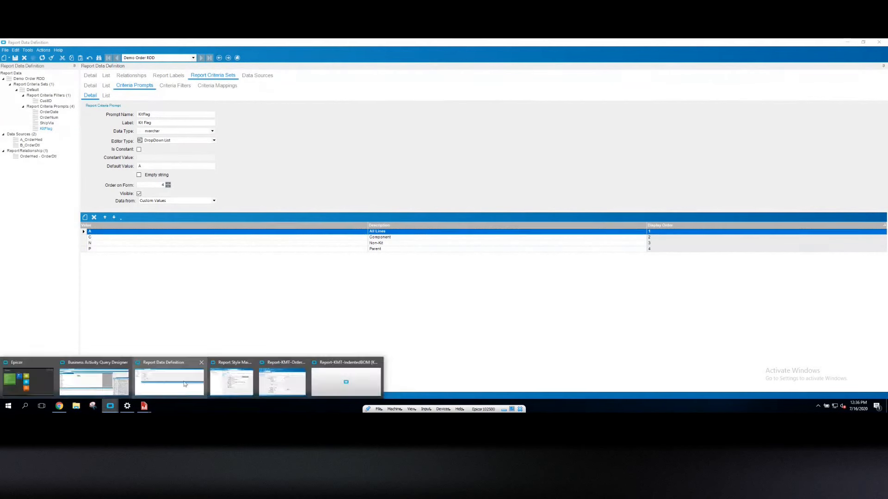
click(239, 383)
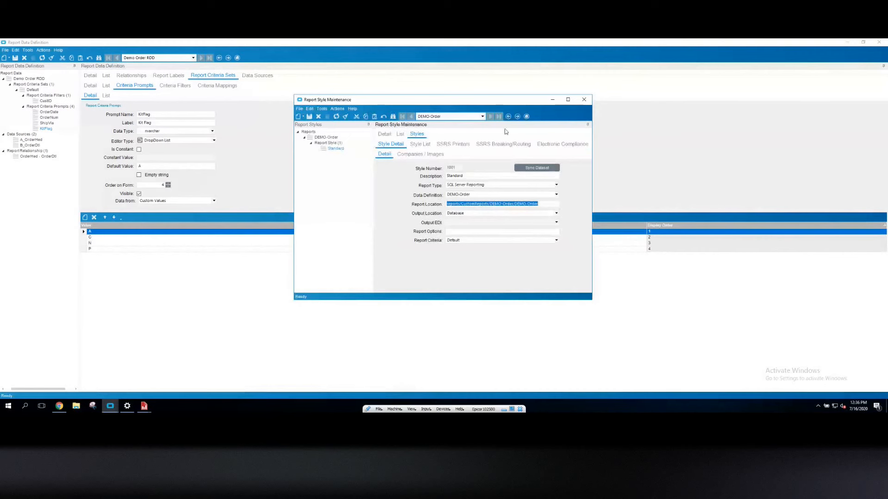
mouse_move(104, 408)
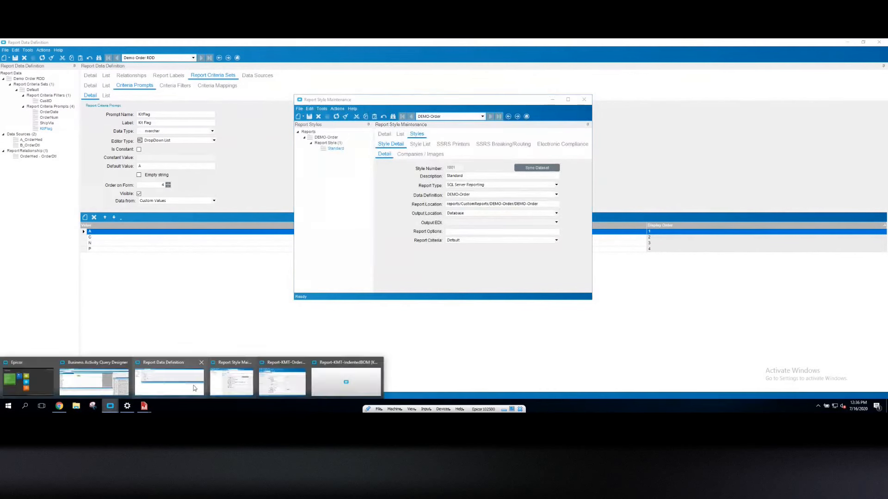
click(280, 381)
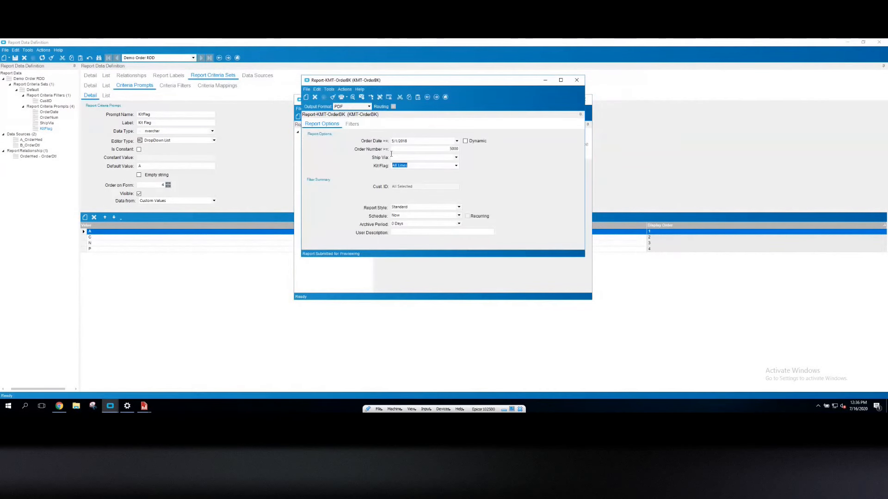
click(353, 125)
click(326, 135)
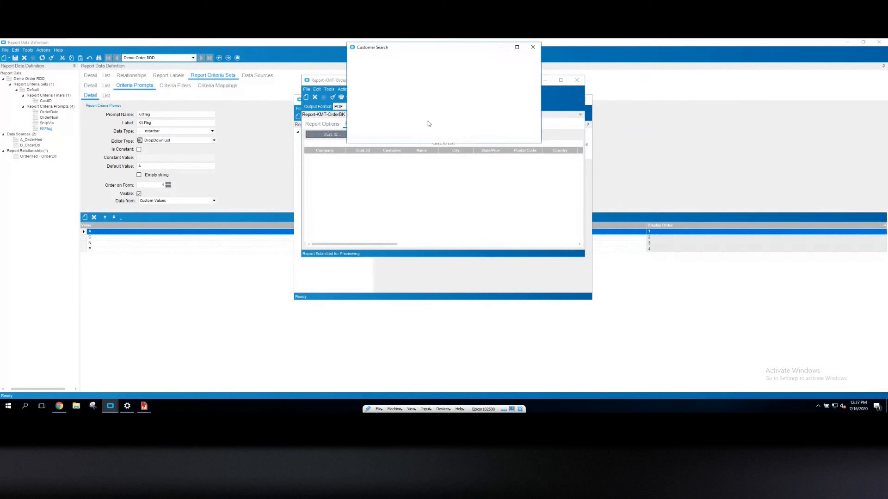
click(517, 101)
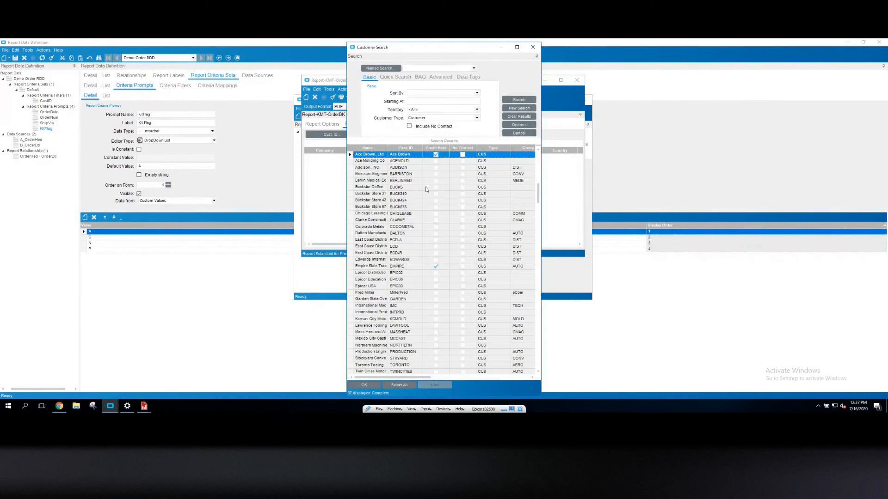
click(399, 168)
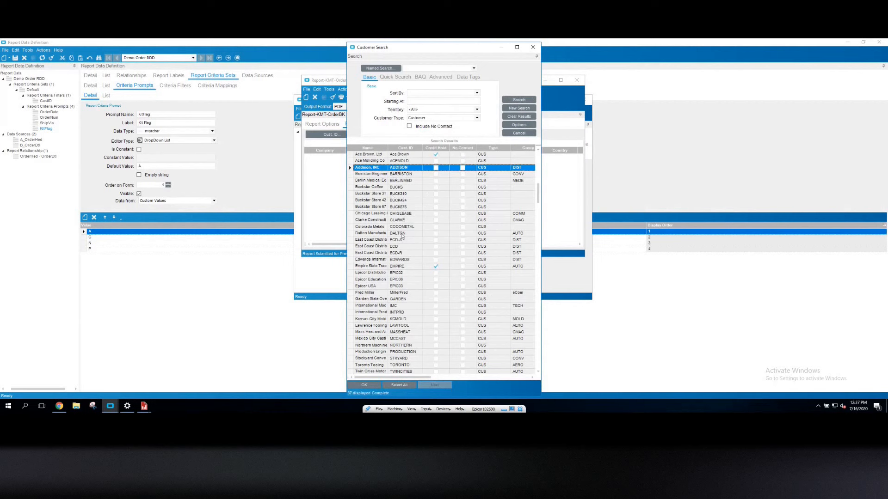
ctrl+click(402, 234)
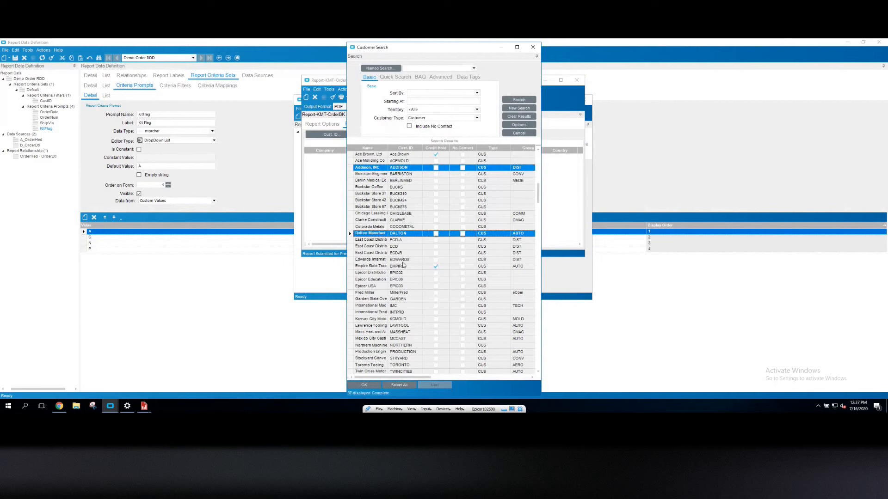
click(363, 386)
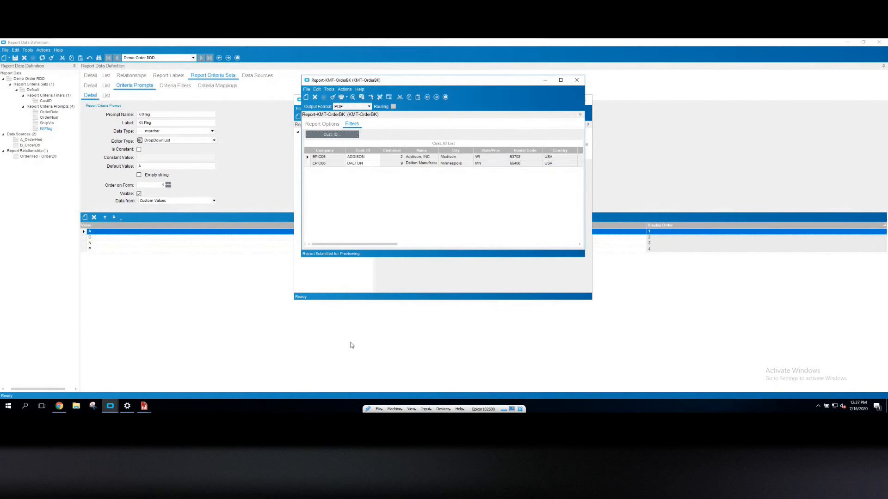
click(321, 125)
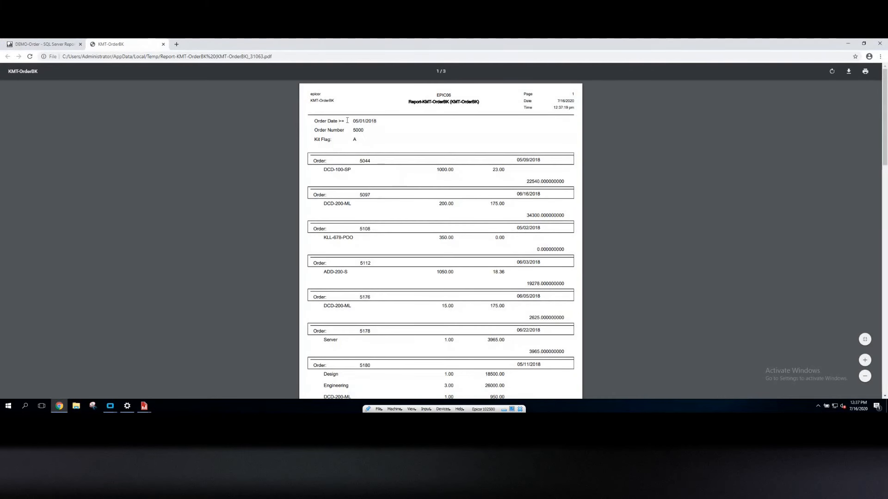
Review the generated KMT-OrderBK PDF preview, checking the printed criteria header and order listings
drag(351, 120, 379, 120)
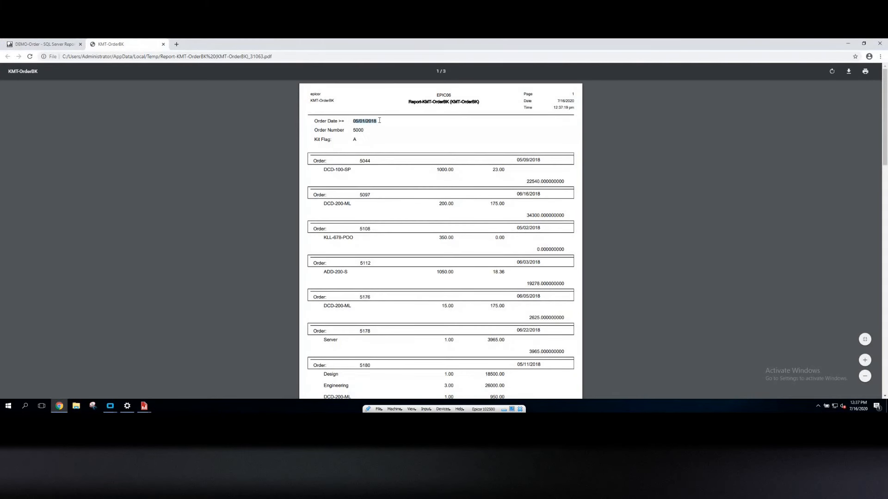
click(354, 139)
scroll(419, 224, down, 3)
scroll(421, 226, down, 5)
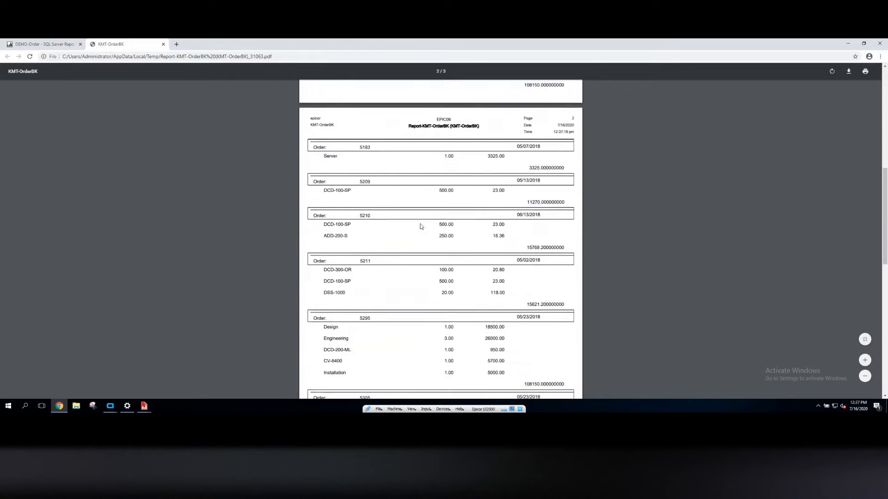
scroll(421, 226, down, 2)
scroll(421, 226, down, 10)
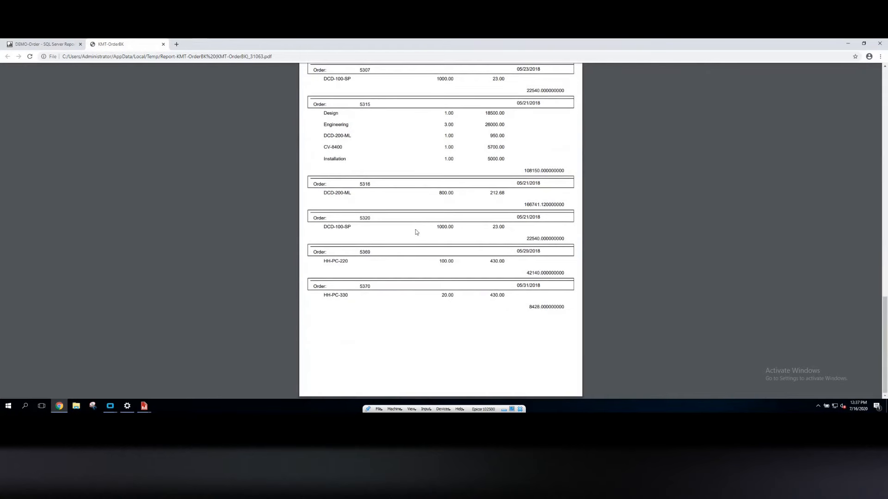
scroll(415, 229, up, 15)
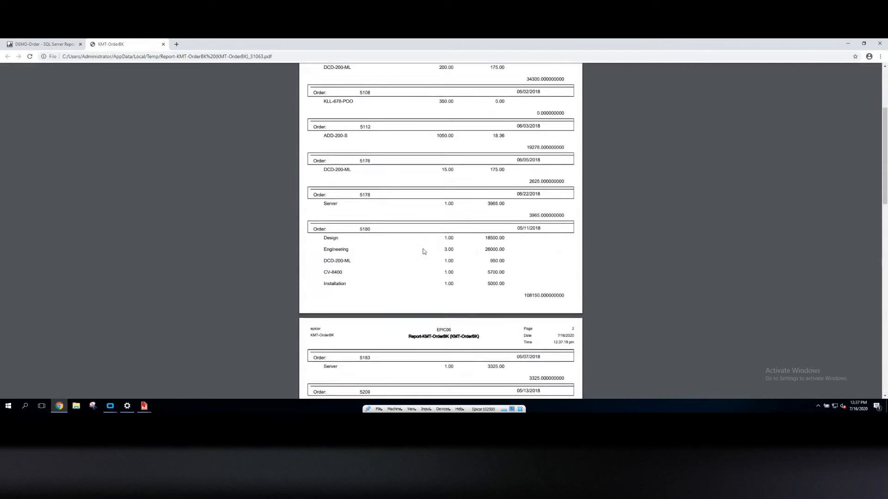
scroll(422, 251, up, 3)
Switch to the KMT-IndentedBOM report submission form
mouse_move(110, 406)
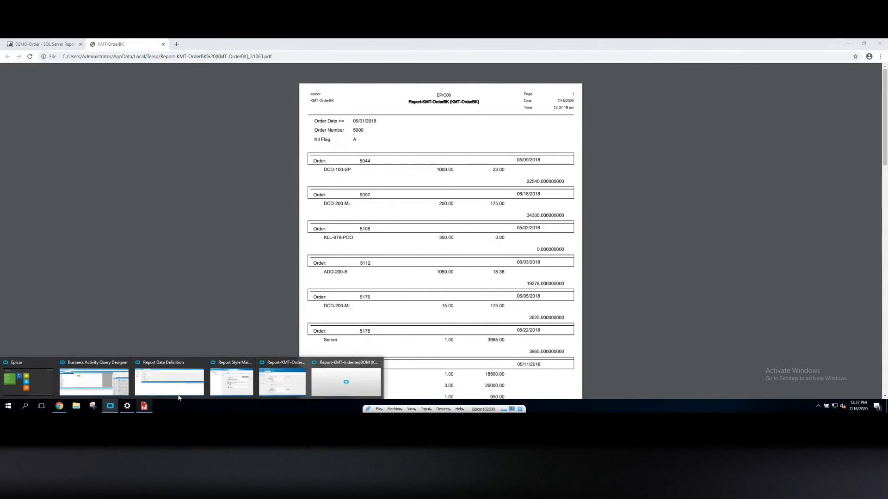
click(329, 387)
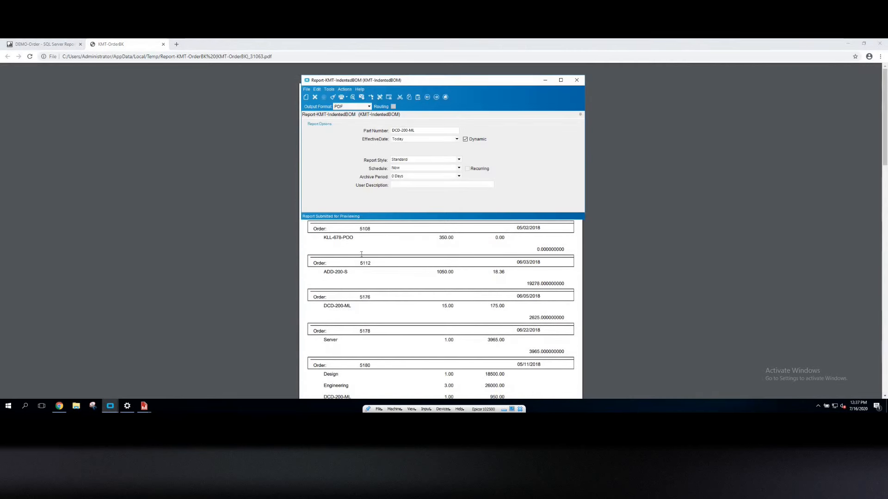
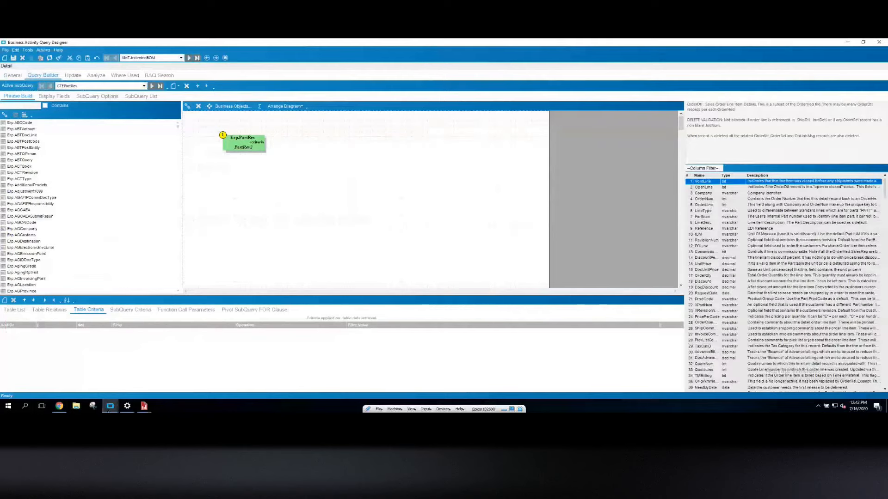
Switch to the Report Data Definition window and view the OrderHed - OrderDtl relationship details
mouse_move(112, 408)
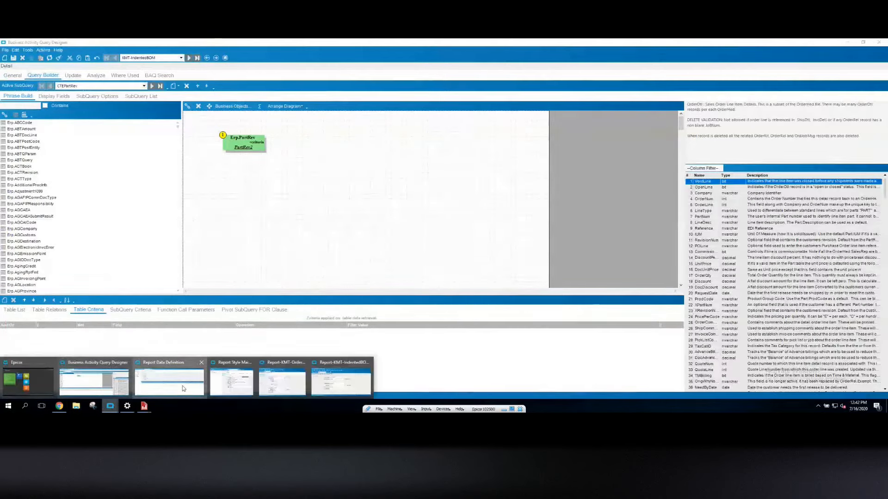
click(182, 385)
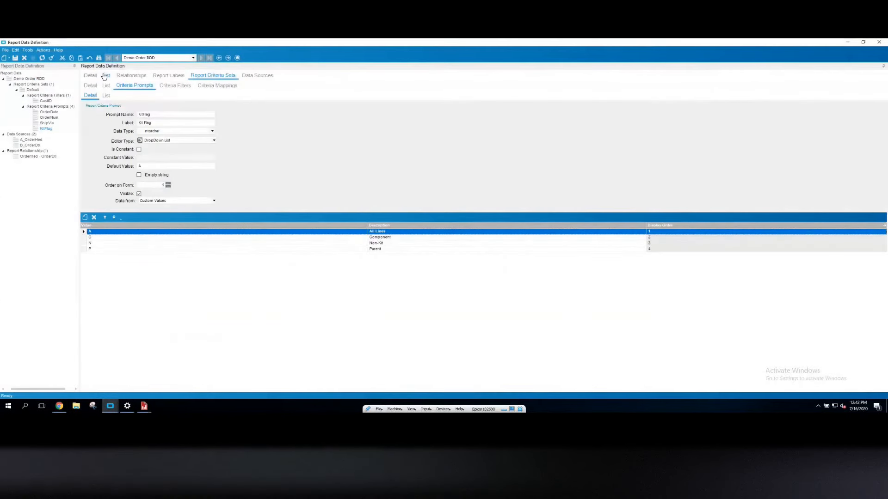
click(131, 75)
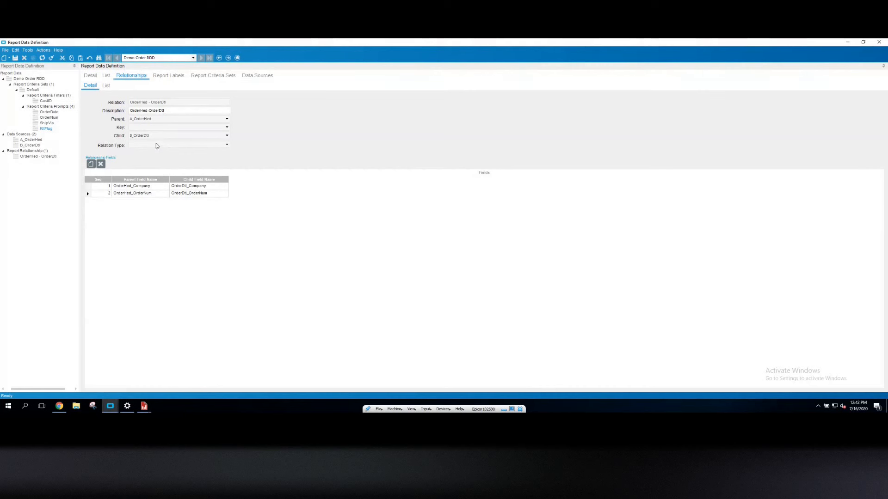
click(6, 60)
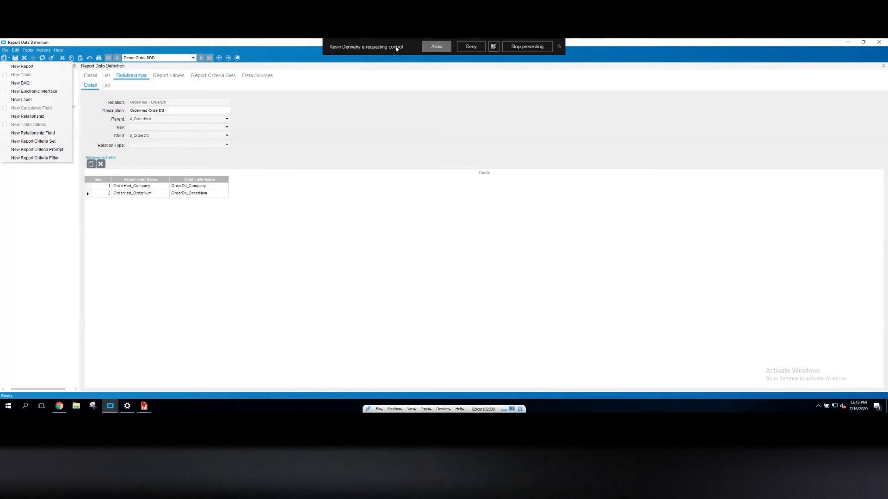
click(432, 46)
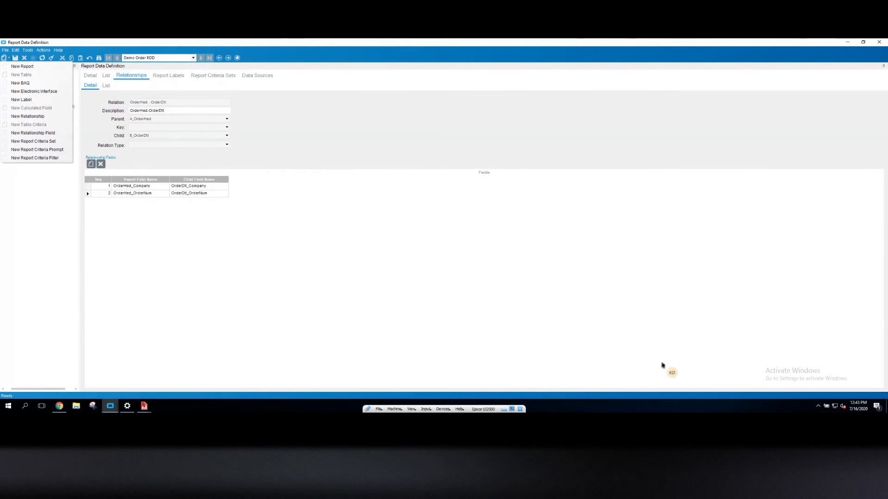
click(656, 401)
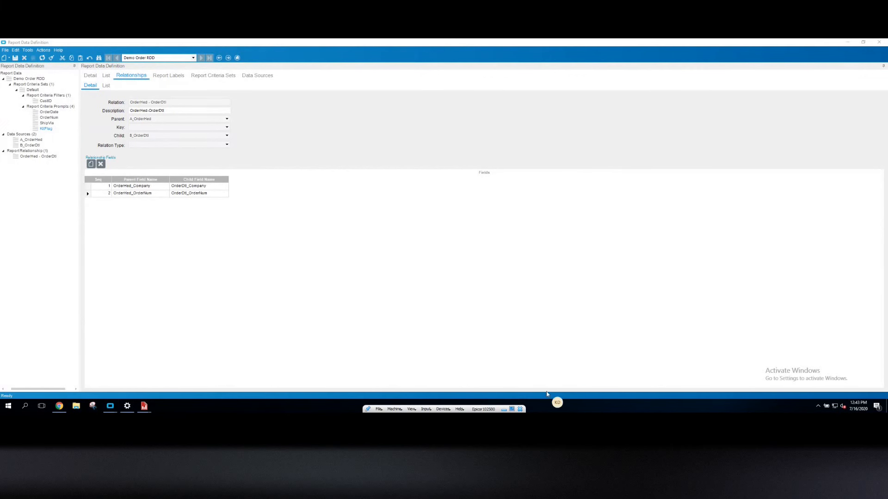
click(602, 387)
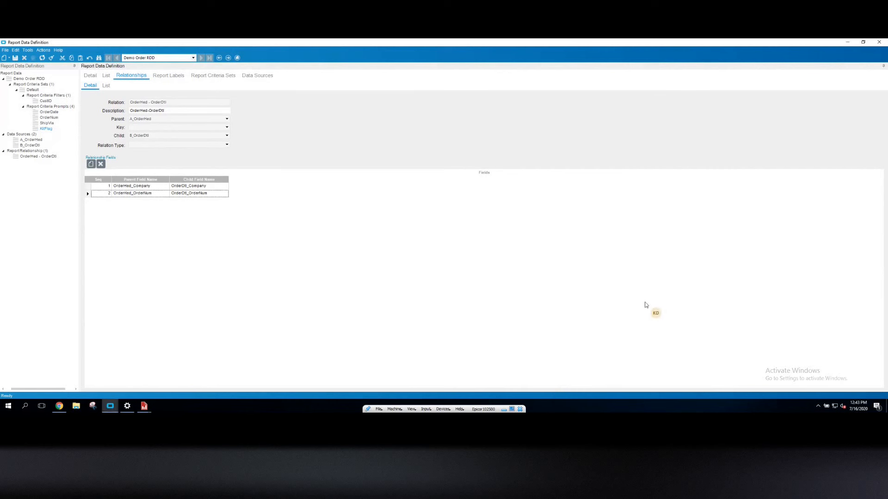